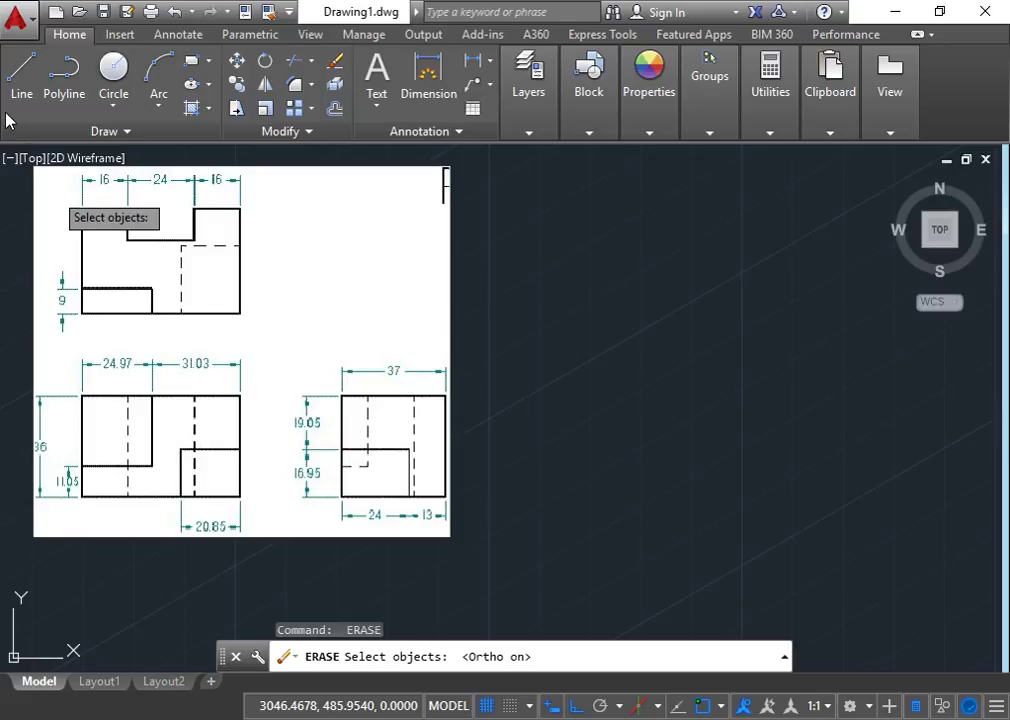
Draw a 37-unit base edge at 30° and a 56-unit edge at 150° from one corner.
click(717, 553)
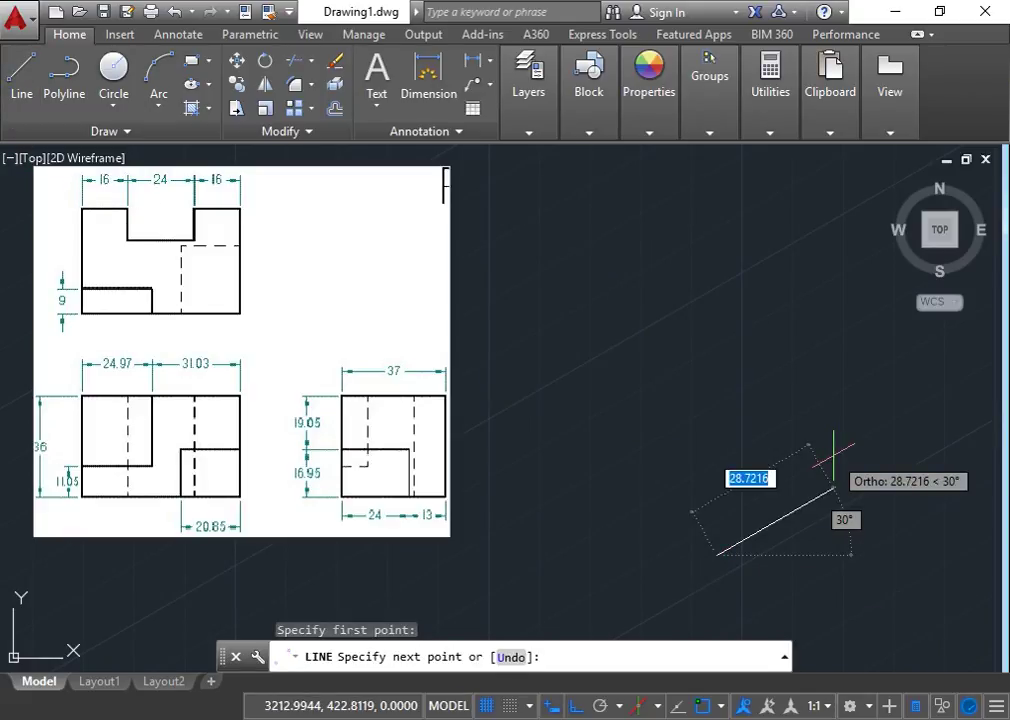
text(37)
key(Return)
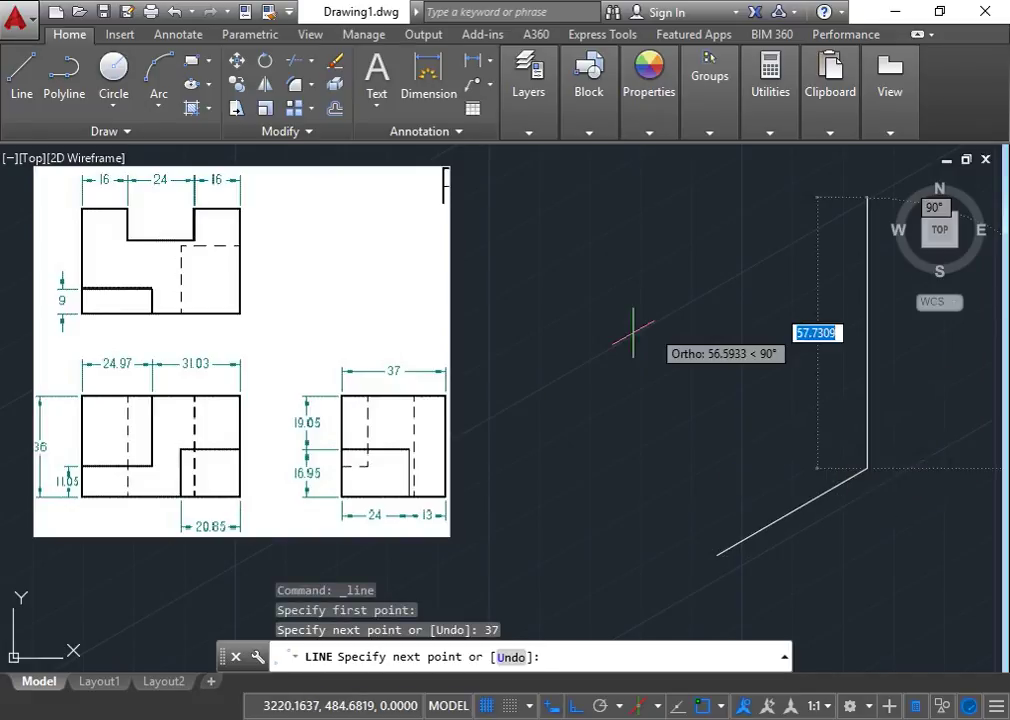
click(662, 708)
click(688, 641)
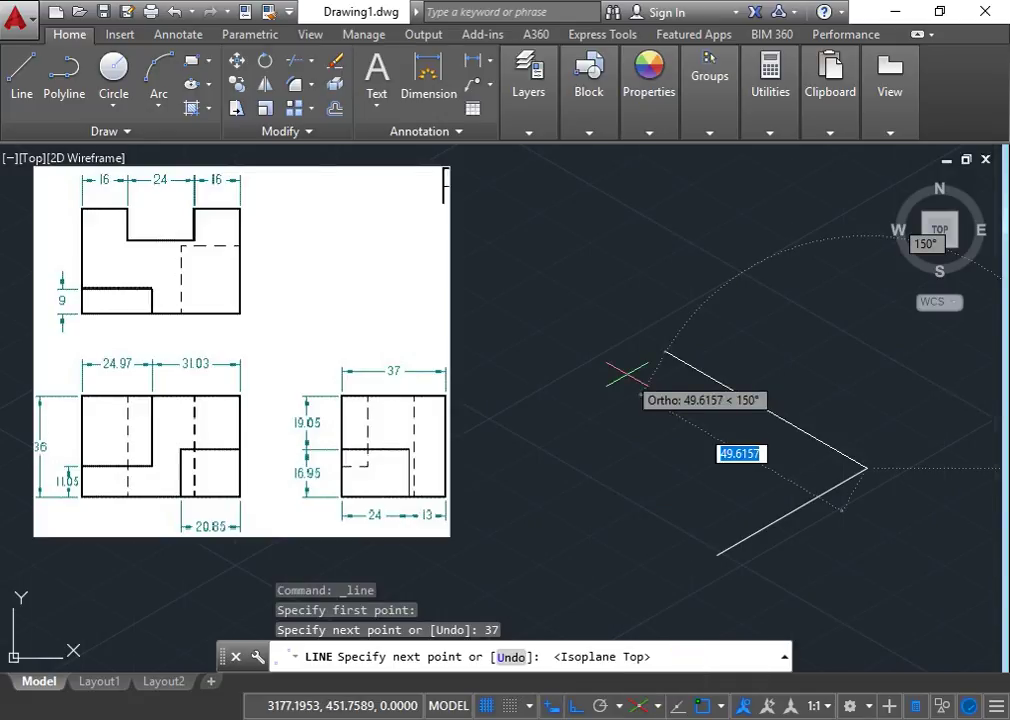
text(56)
key(Return)
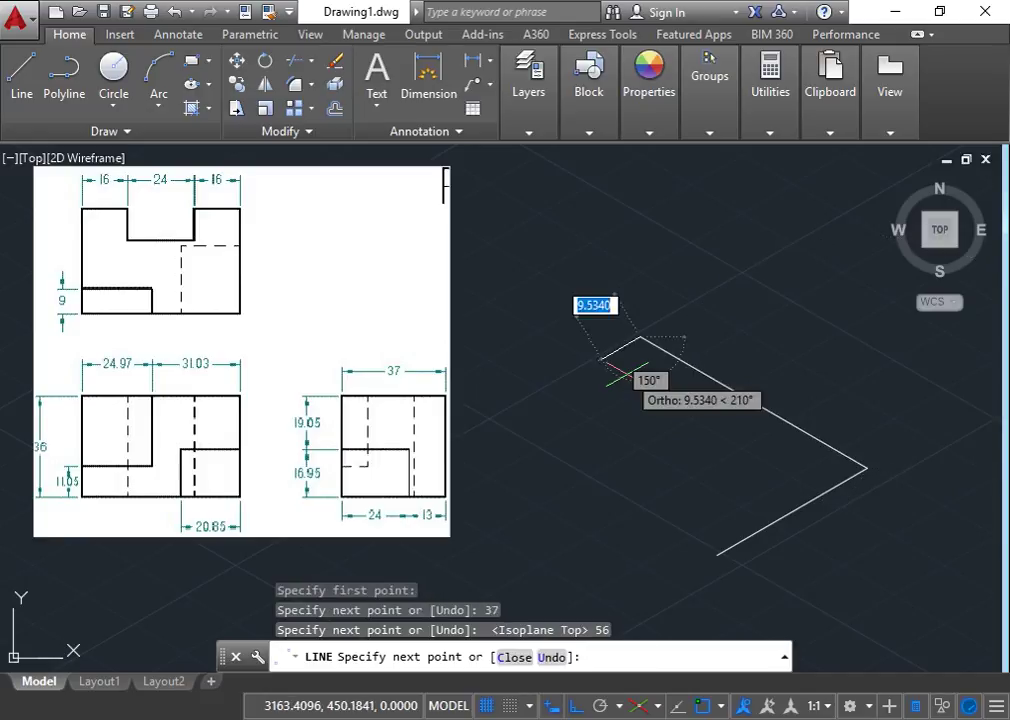
key(Escape)
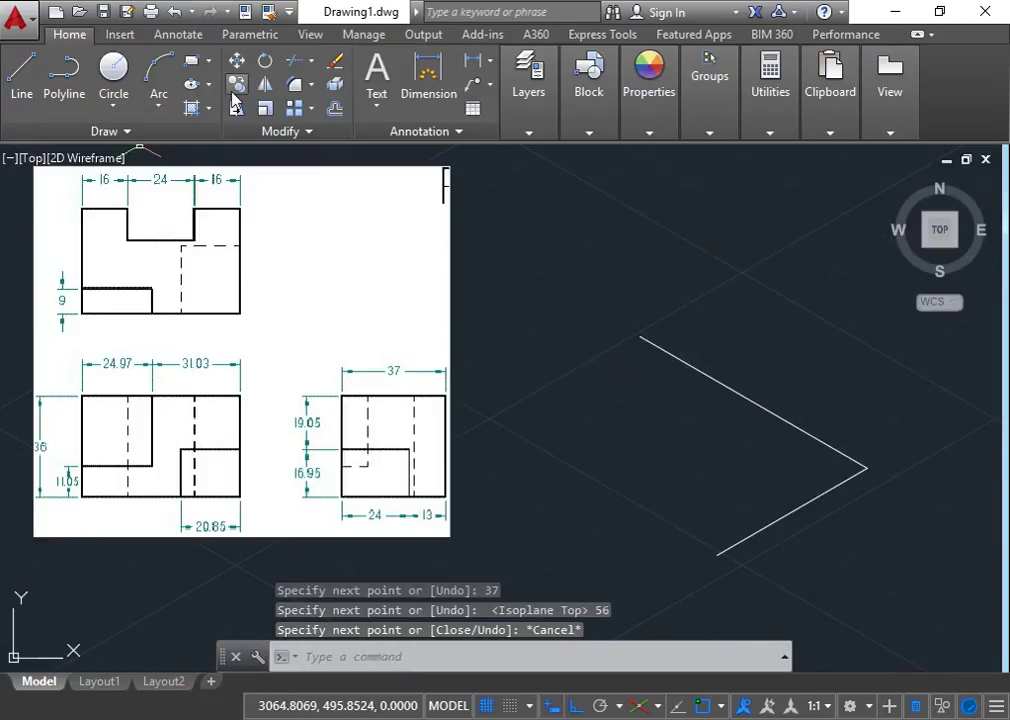
Copy the 37-unit edge to the far end of the 56-unit edge.
click(234, 86)
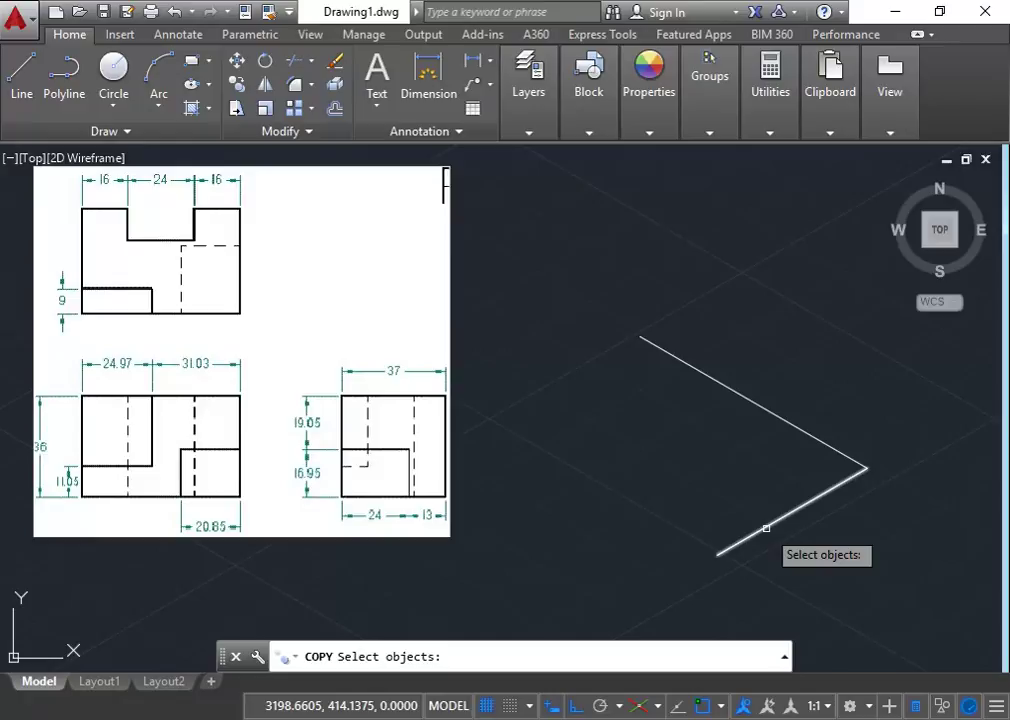
click(766, 524)
key(Return)
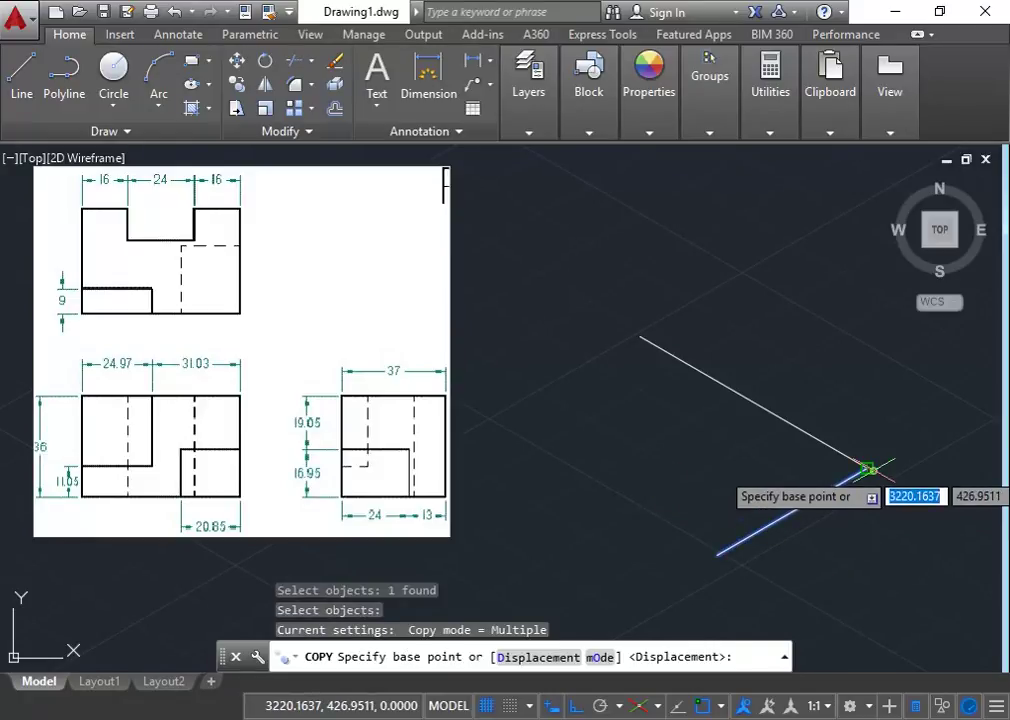
click(866, 467)
click(640, 337)
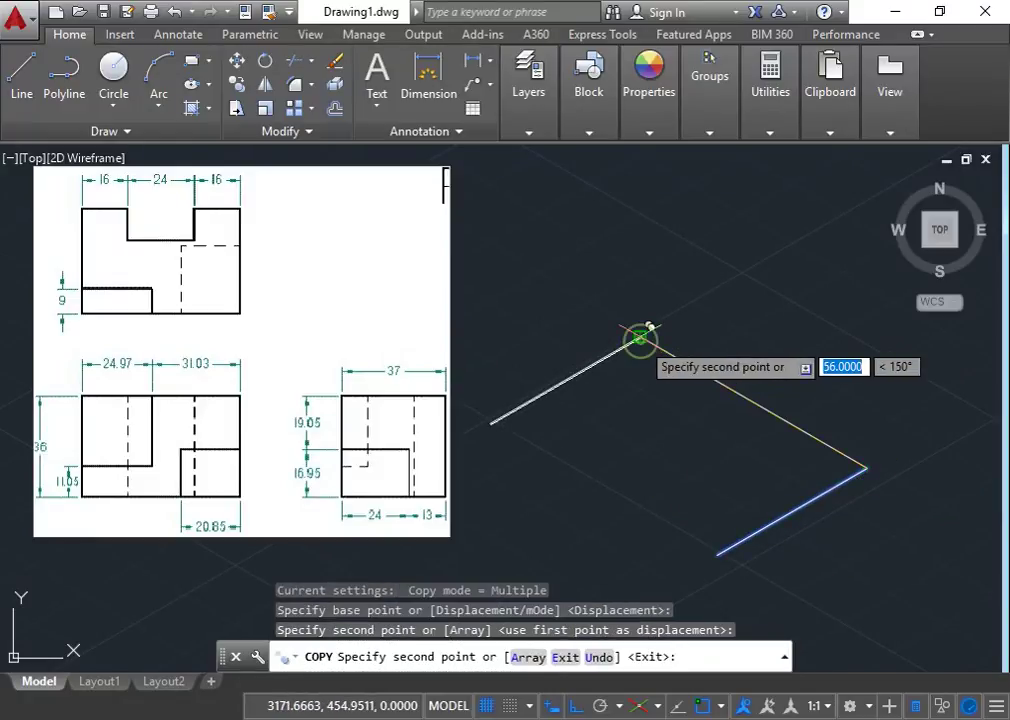
key(Escape)
Copy the 56-unit edge to the bottom corner, closing the 56 by 37 base.
right_click(713, 322)
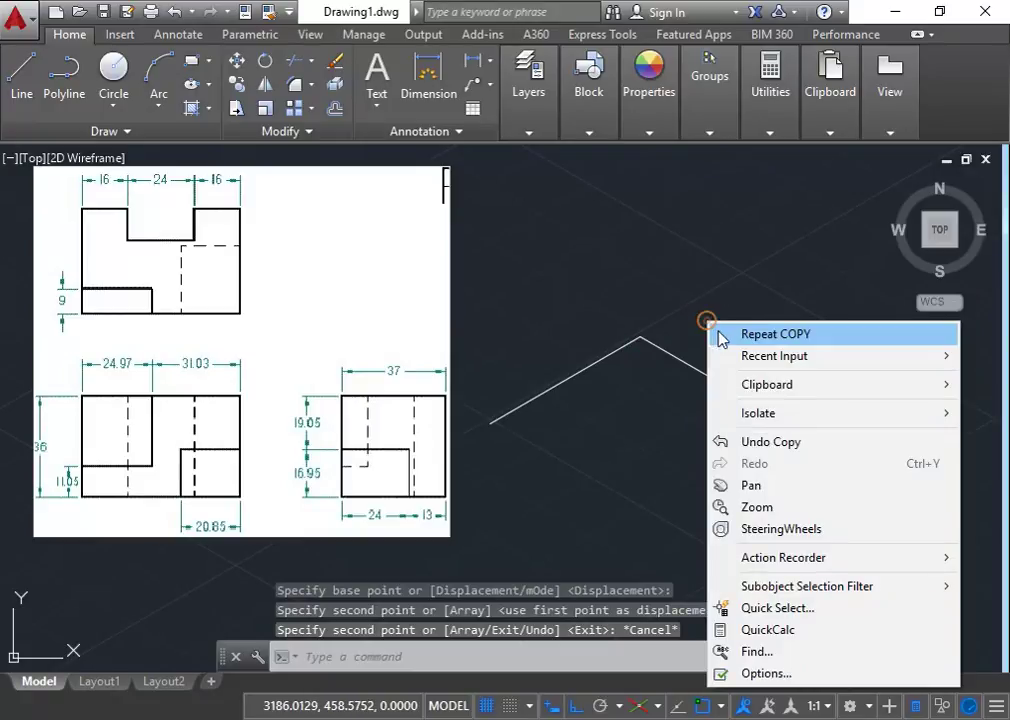
click(727, 334)
click(721, 385)
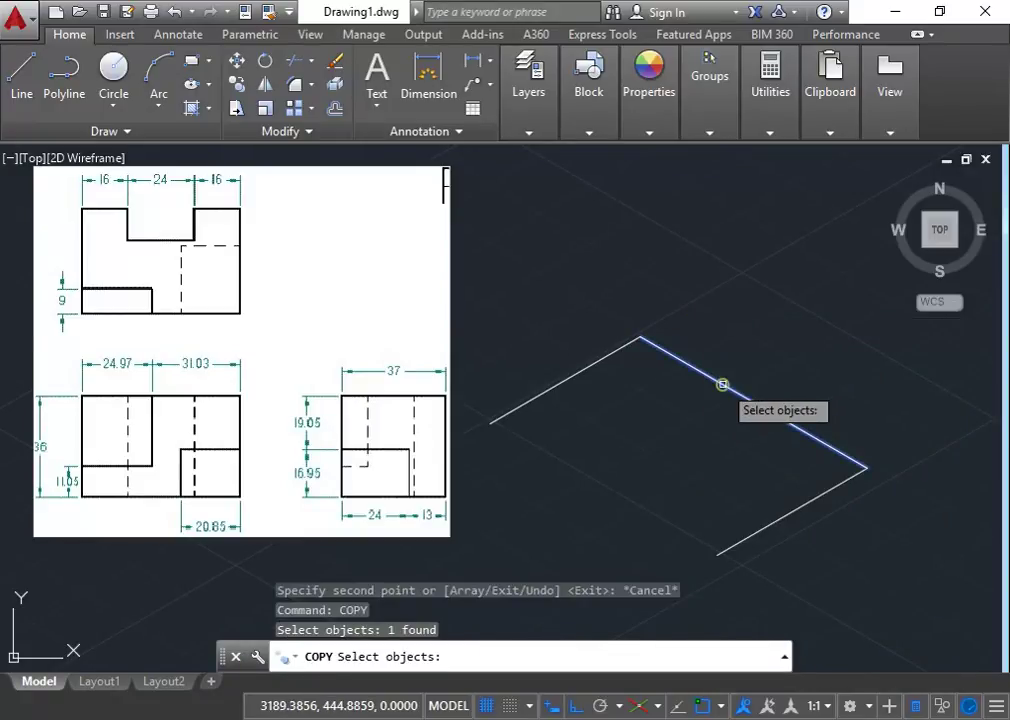
key(Return)
click(866, 466)
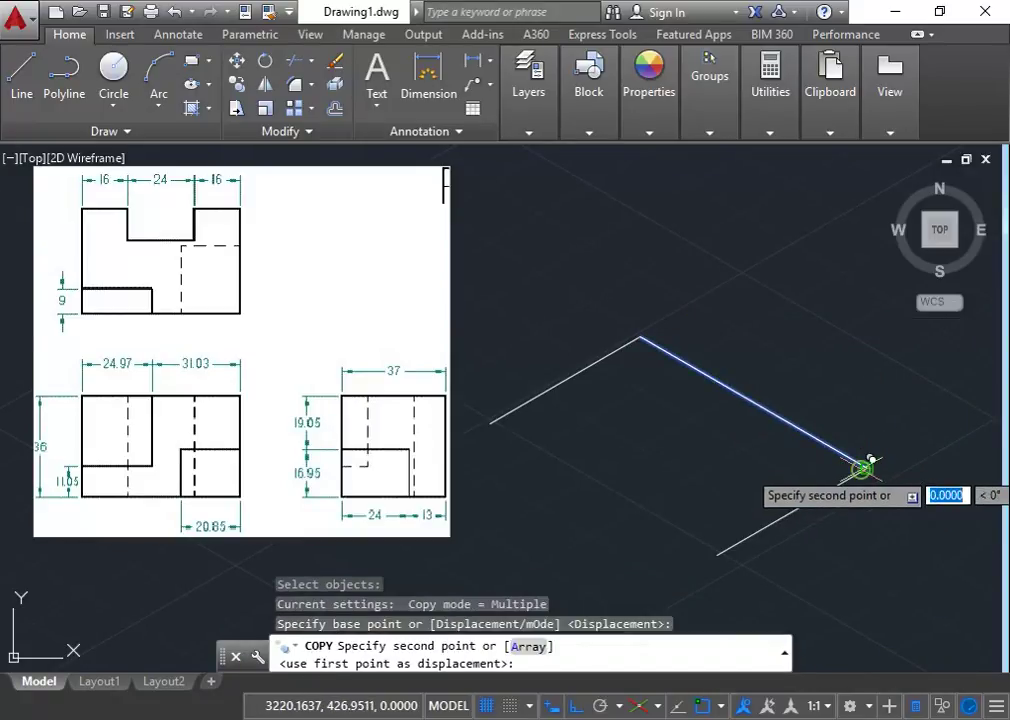
click(716, 555)
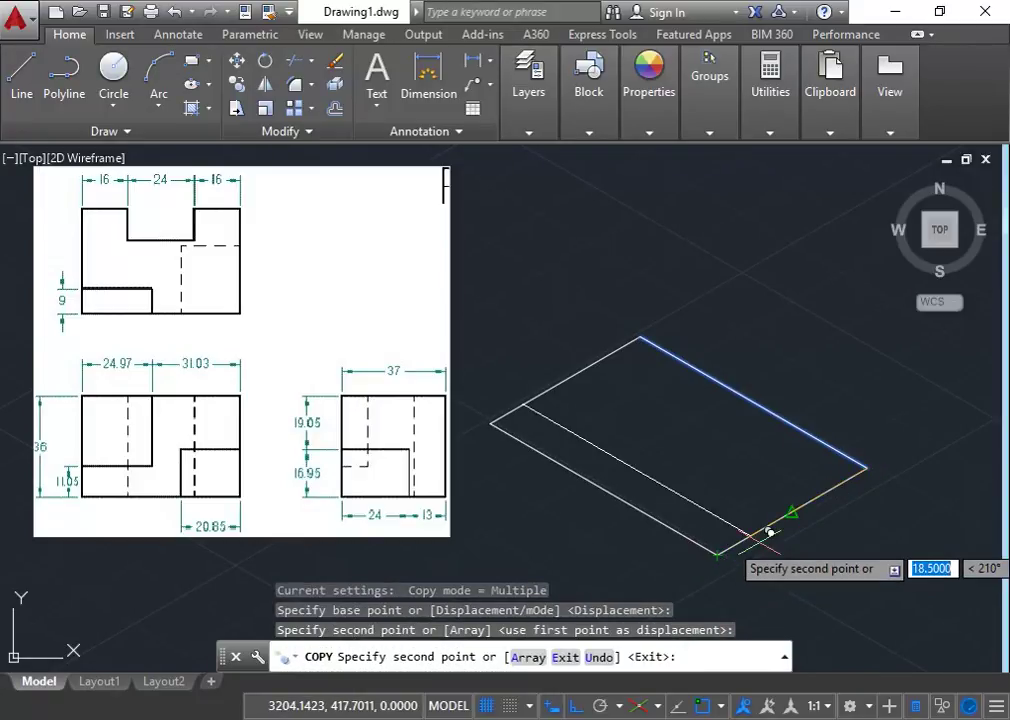
key(Escape)
click(30, 95)
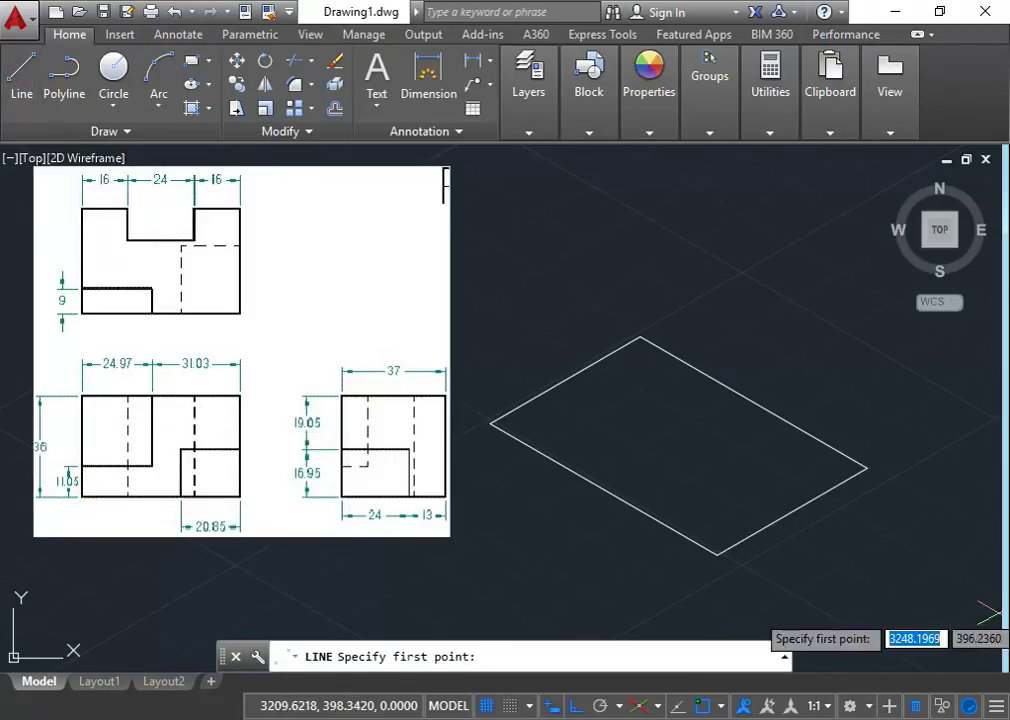
Draw a 36-unit vertical edge up from the base's right corner on the right isoplane.
click(866, 469)
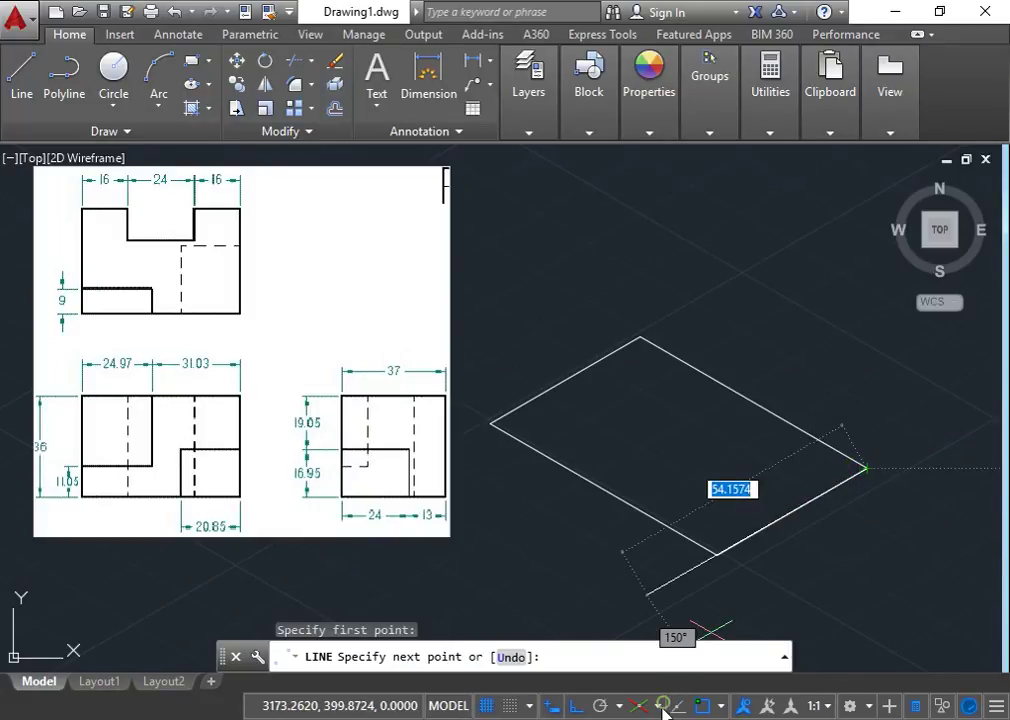
click(660, 705)
click(678, 679)
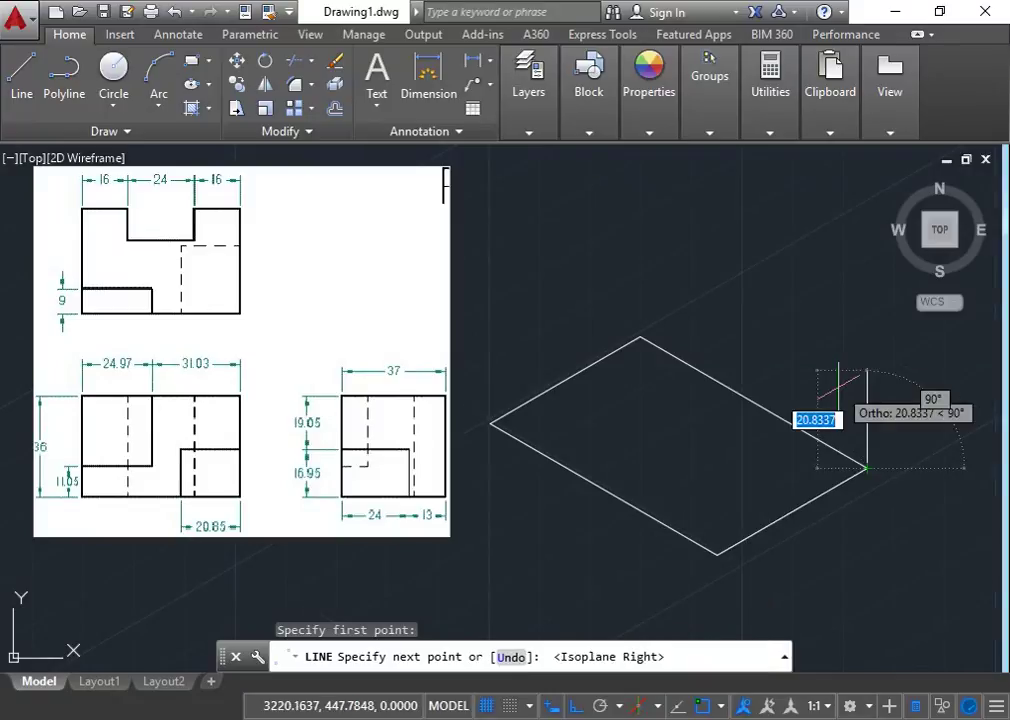
text(36)
key(Return)
key(Escape)
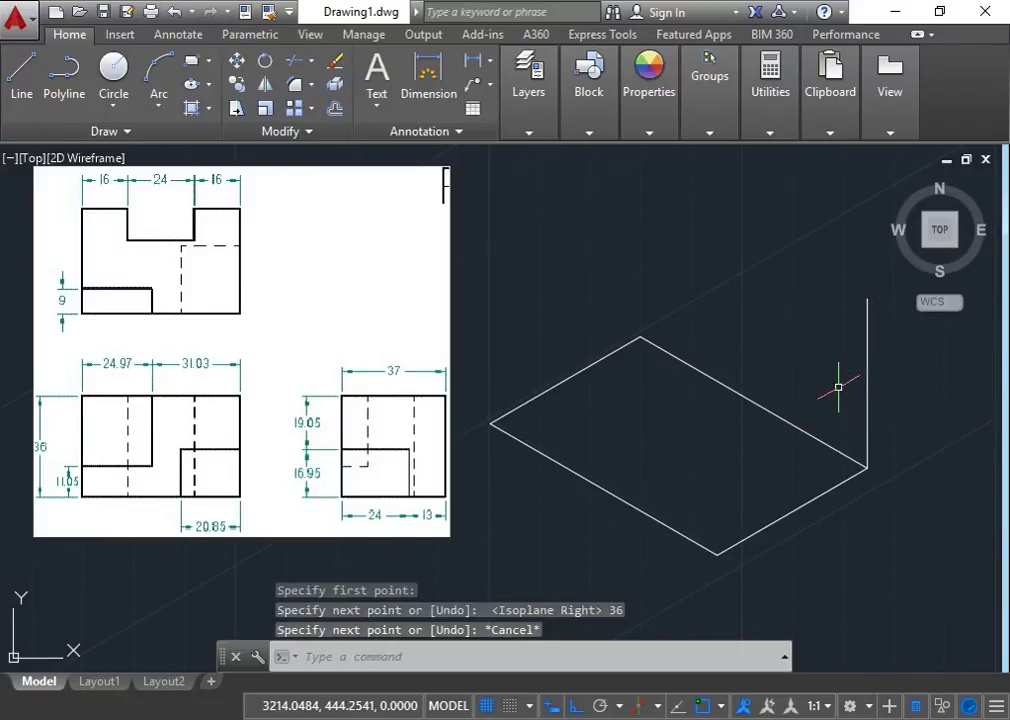
Copy the vertical edge to the base's bottom, left and top corners.
right_click(745, 311)
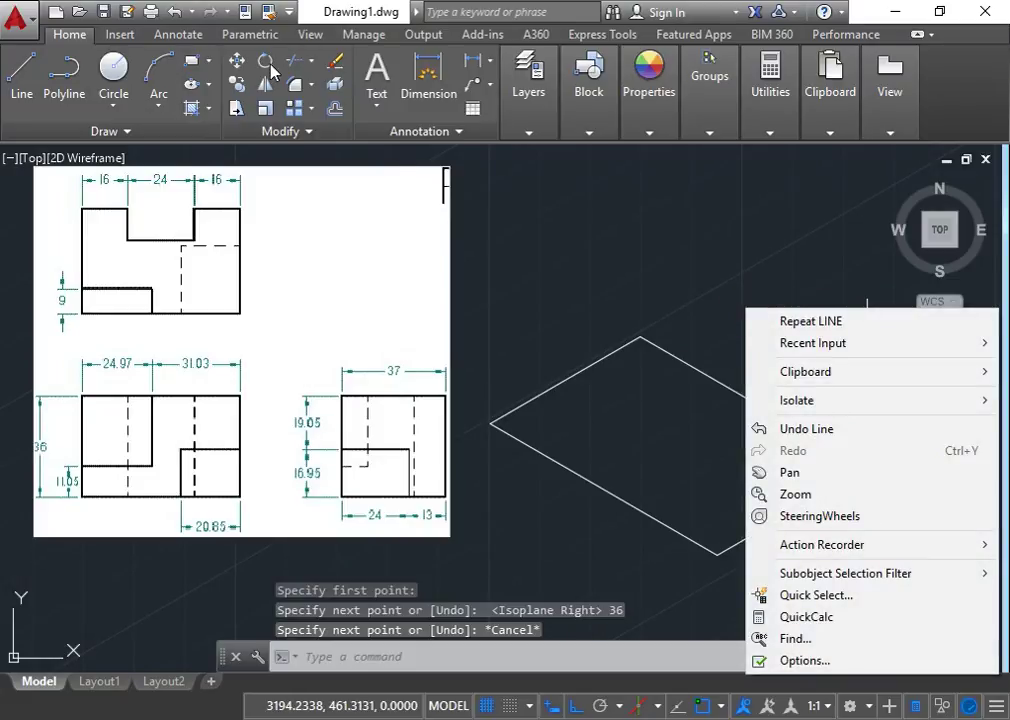
click(238, 86)
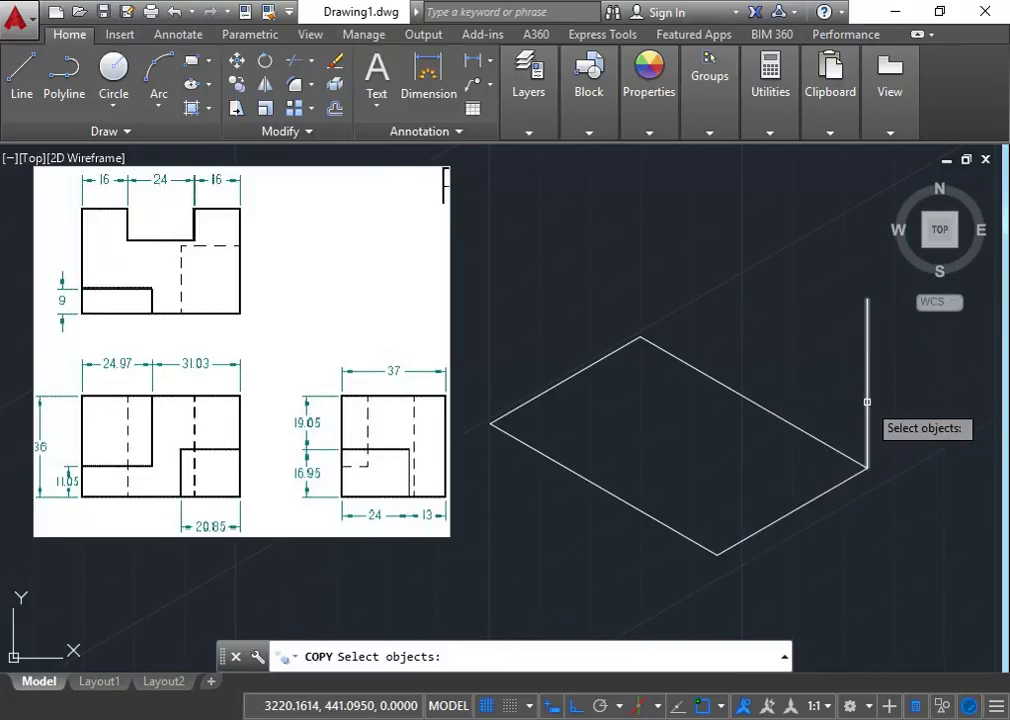
click(868, 401)
key(Return)
click(867, 467)
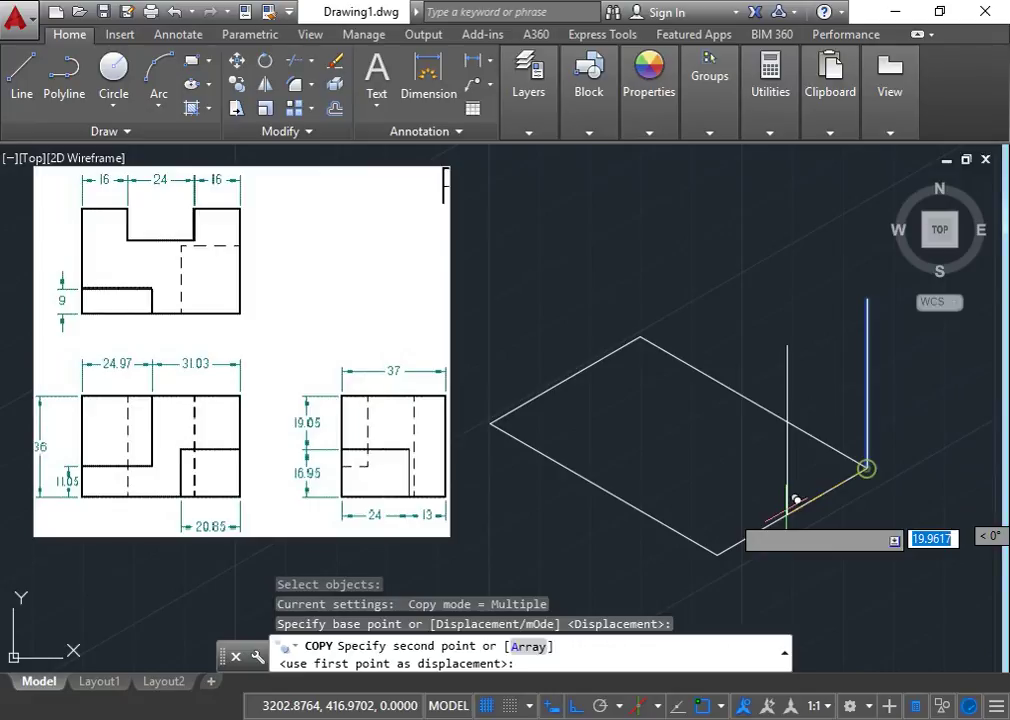
click(715, 554)
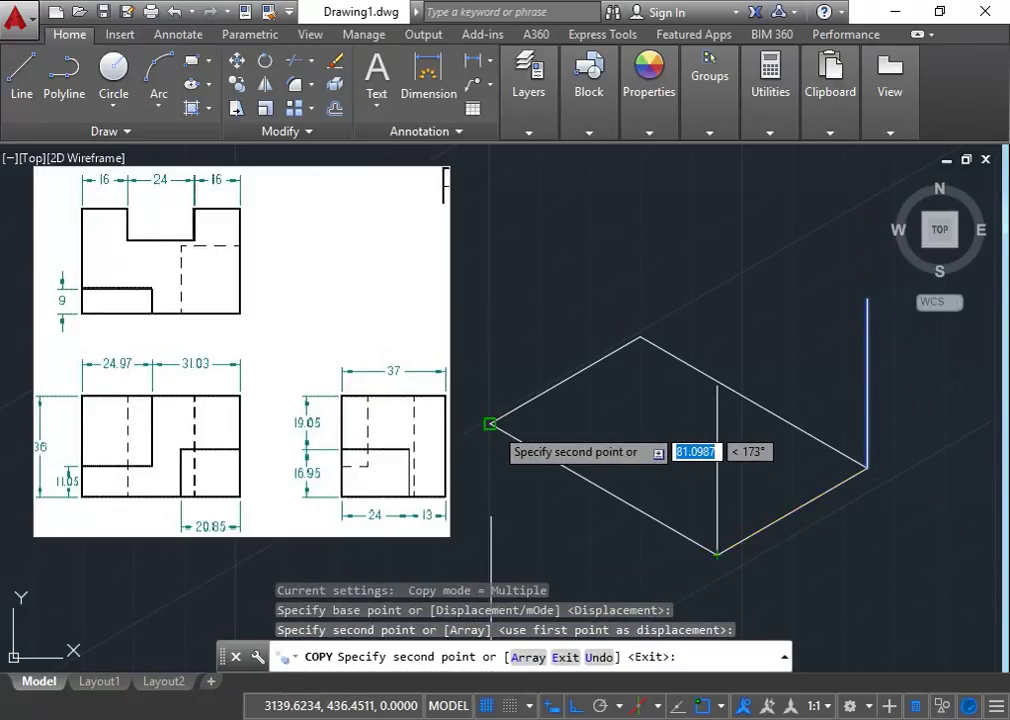
click(490, 424)
click(640, 337)
key(Escape)
right_click(758, 259)
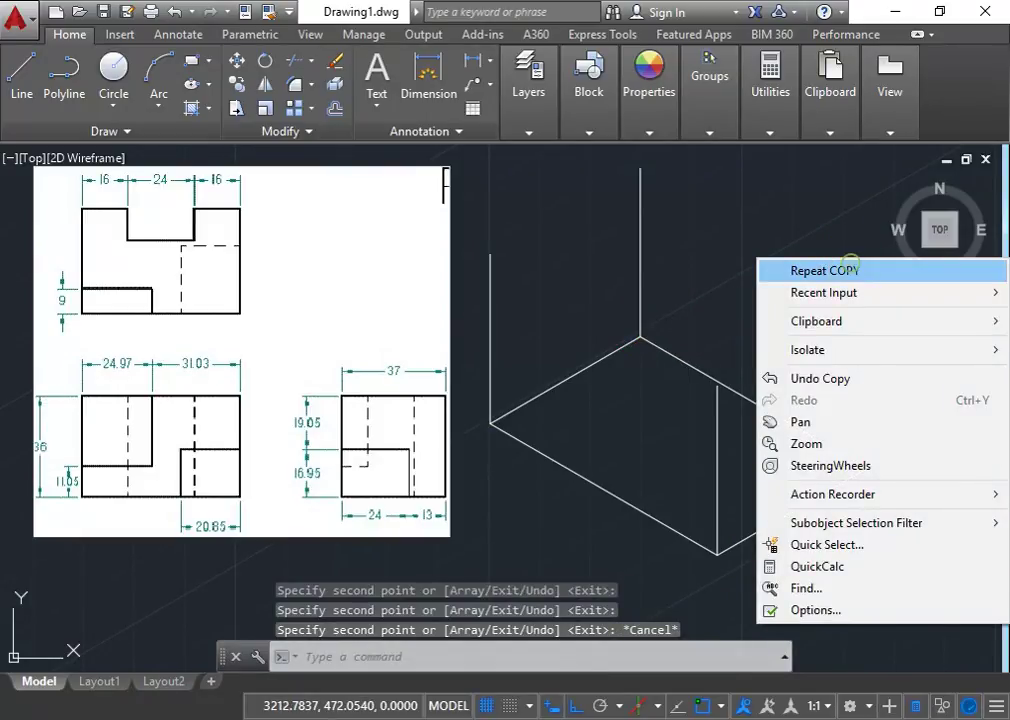
click(848, 268)
Copy all four base edges 36 units up from the bottom corner to form the top outline.
click(760, 529)
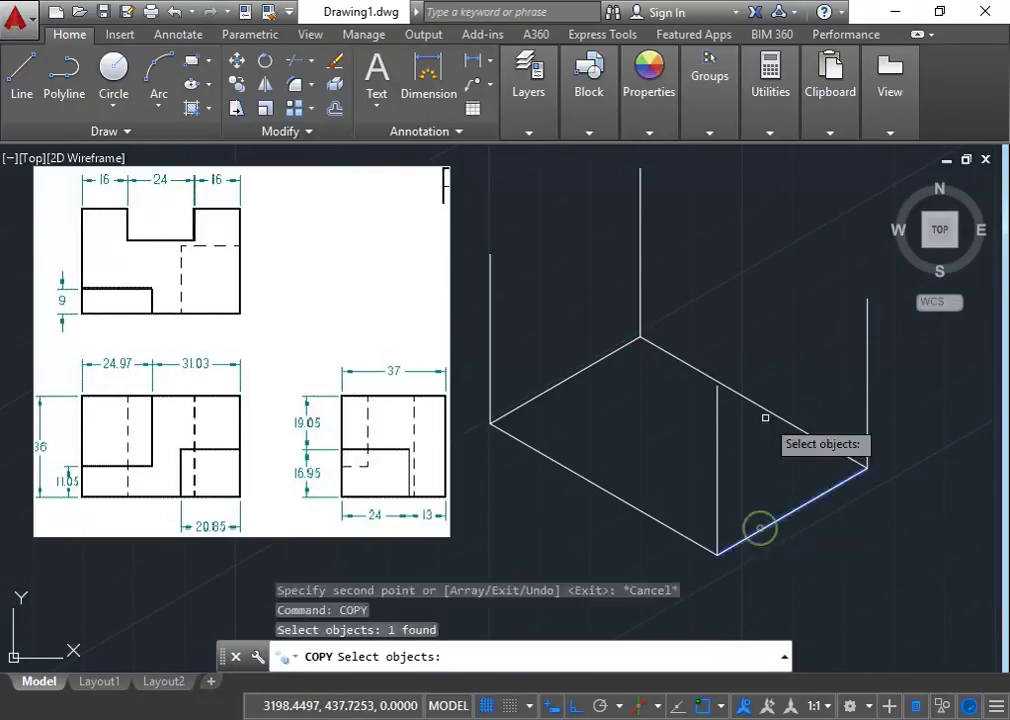
click(765, 412)
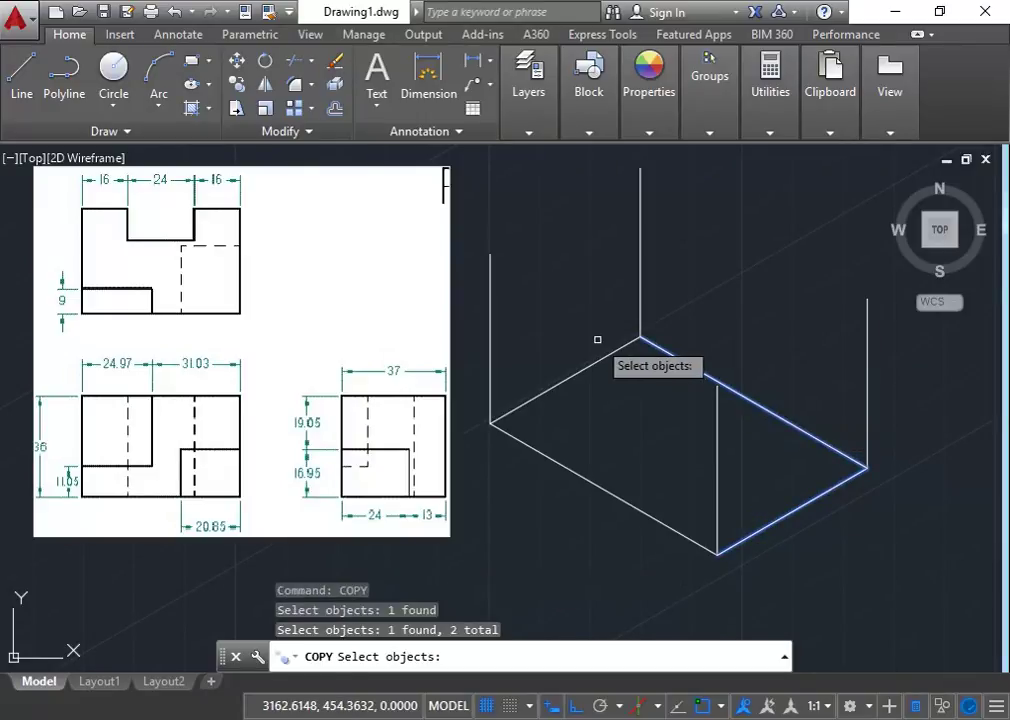
click(598, 361)
click(575, 471)
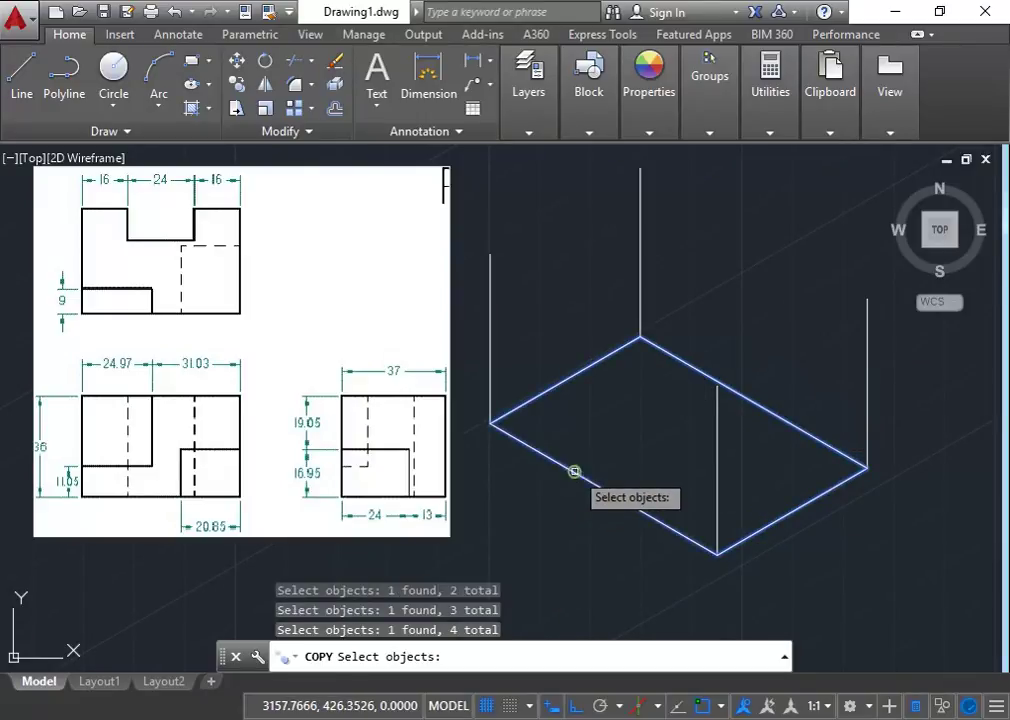
key(Return)
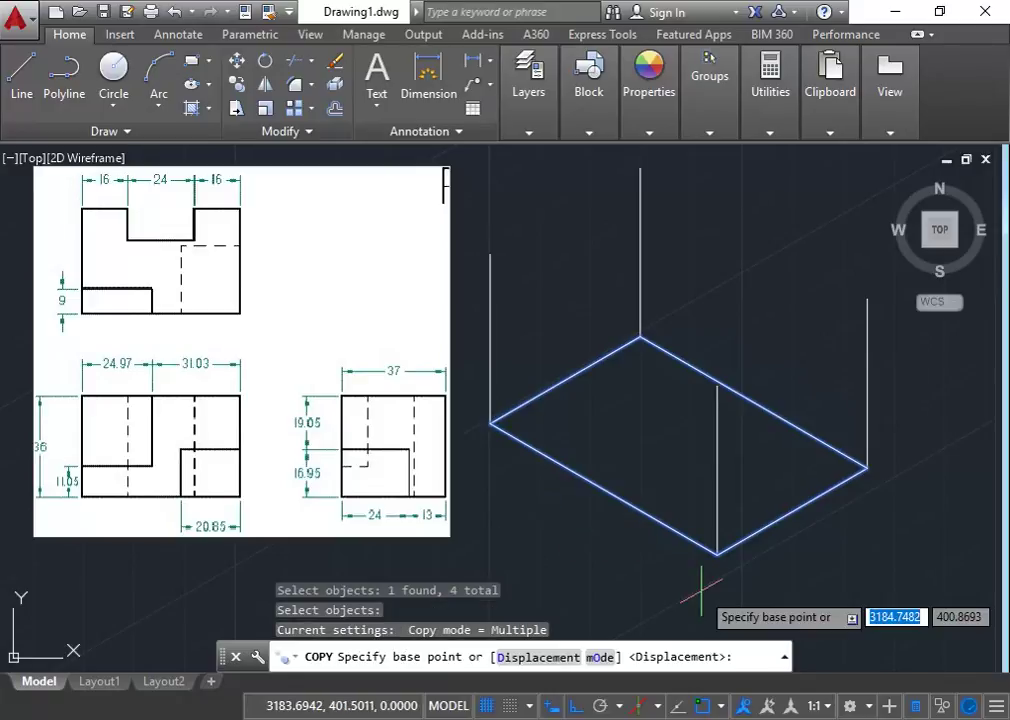
click(717, 553)
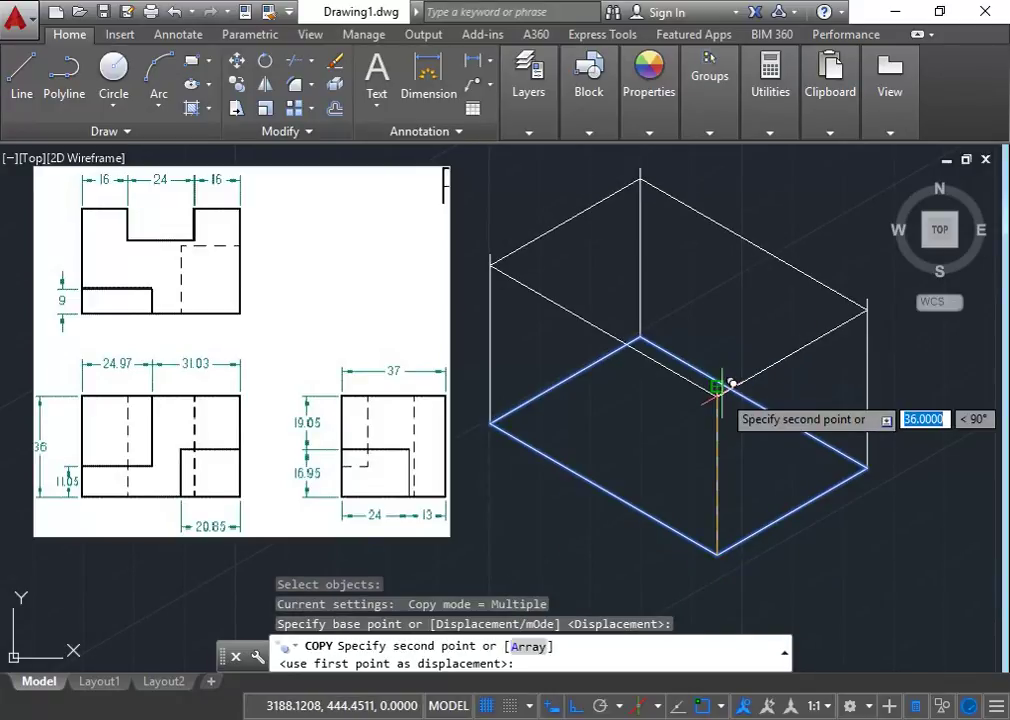
click(719, 386)
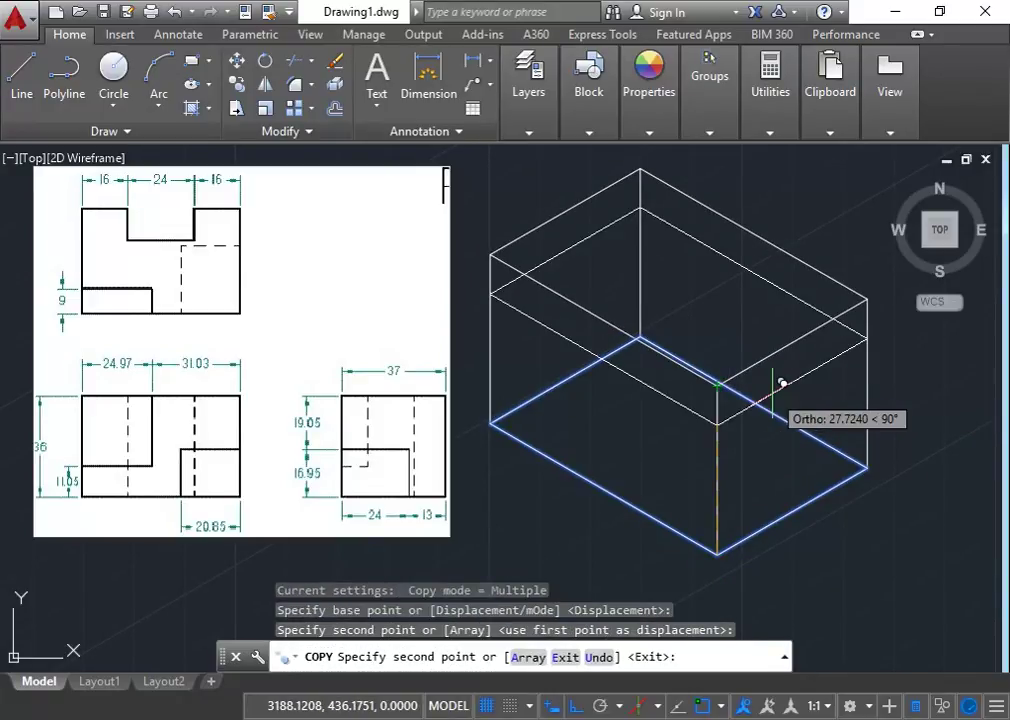
key(Escape)
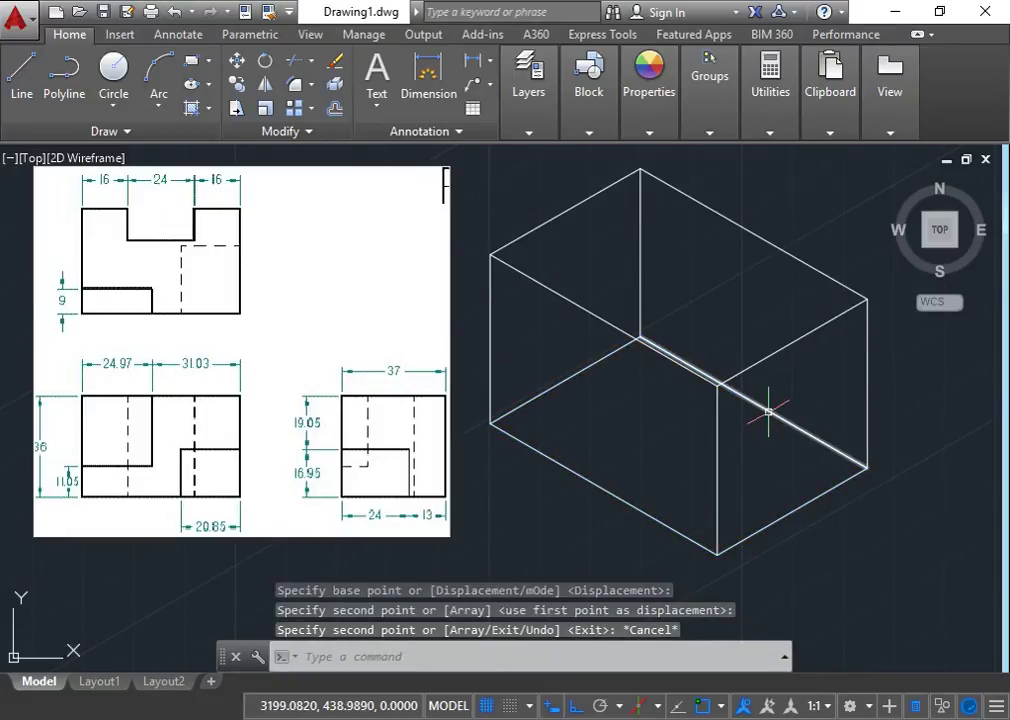
Erase the hidden rear base edge, rear vertical edge and lower-left edge.
click(769, 410)
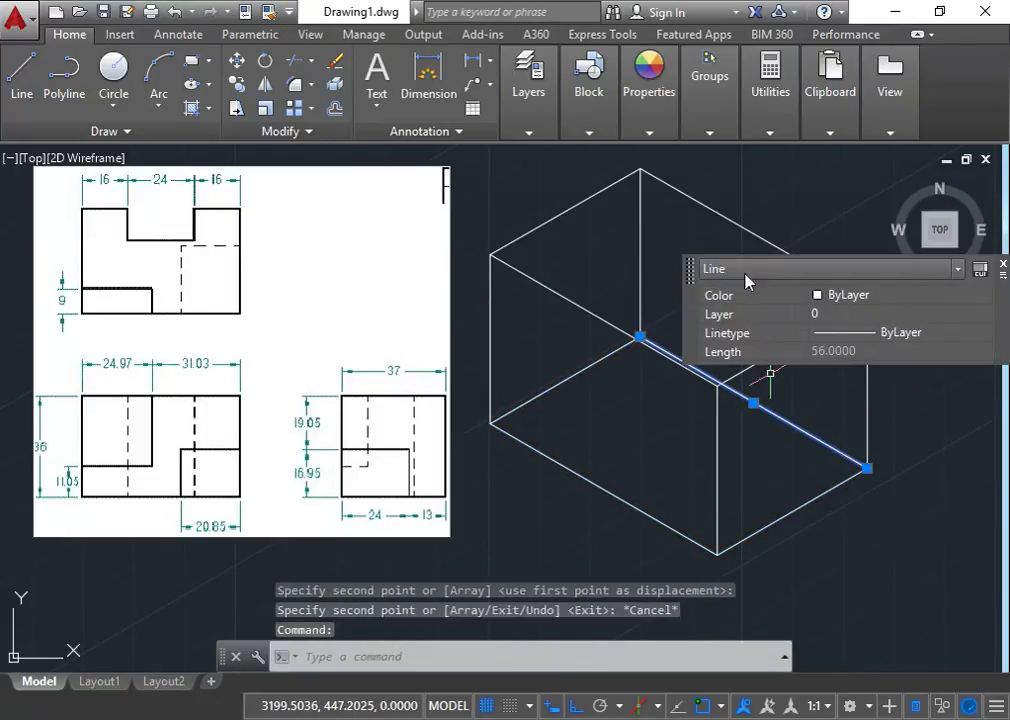
click(639, 291)
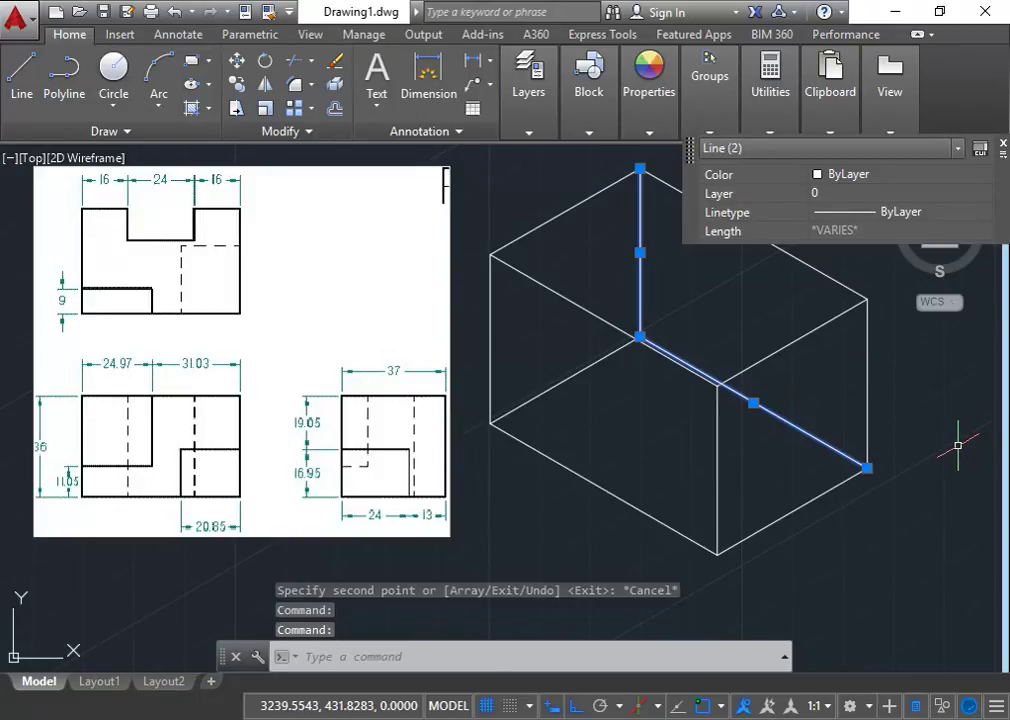
click(335, 62)
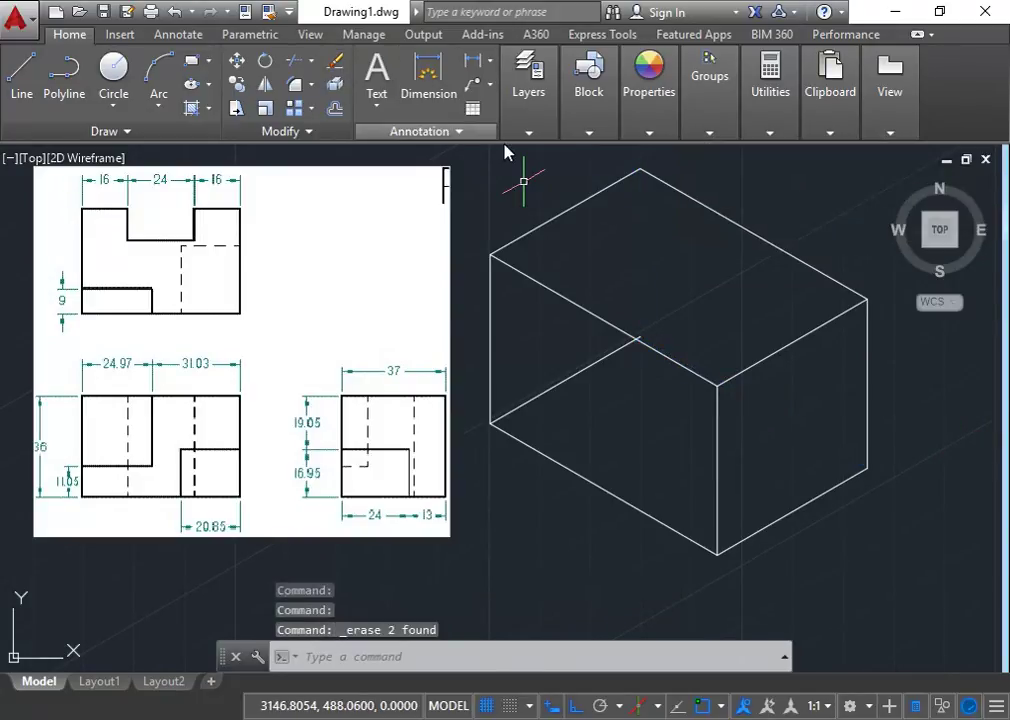
click(581, 366)
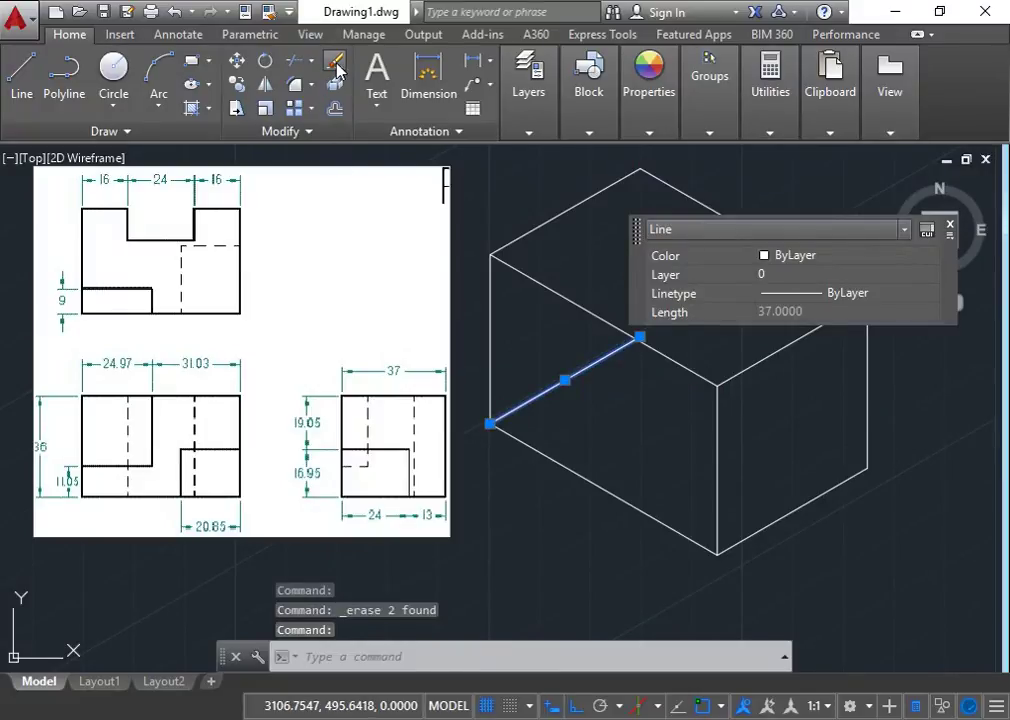
click(336, 63)
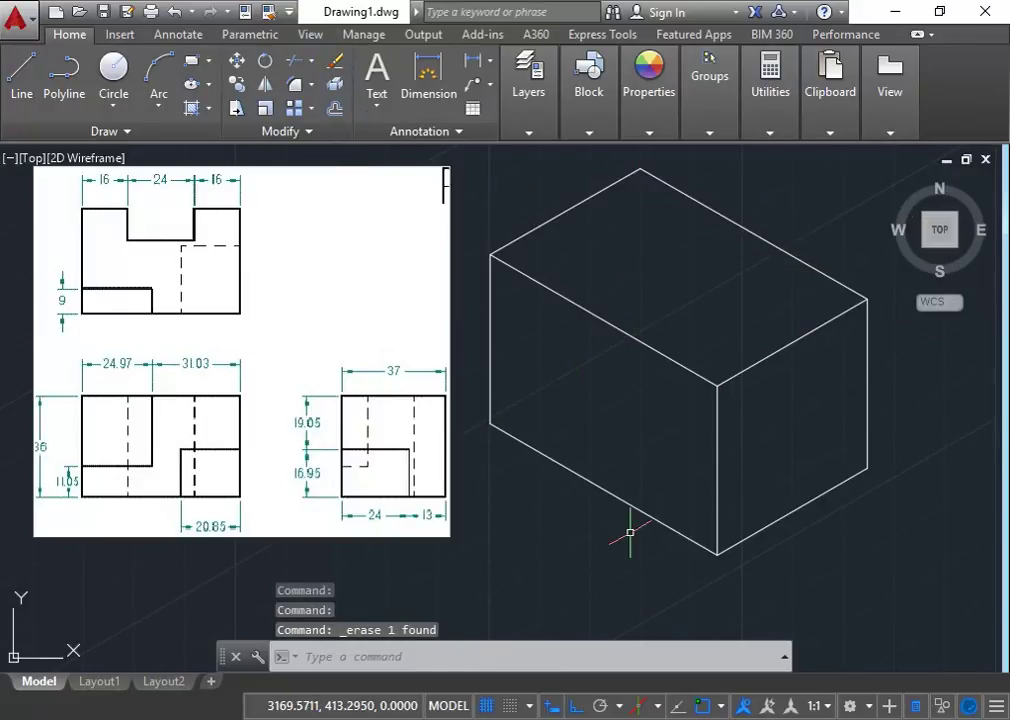
Cancel the first line attempt and turn on polar tracking.
click(21, 75)
click(640, 169)
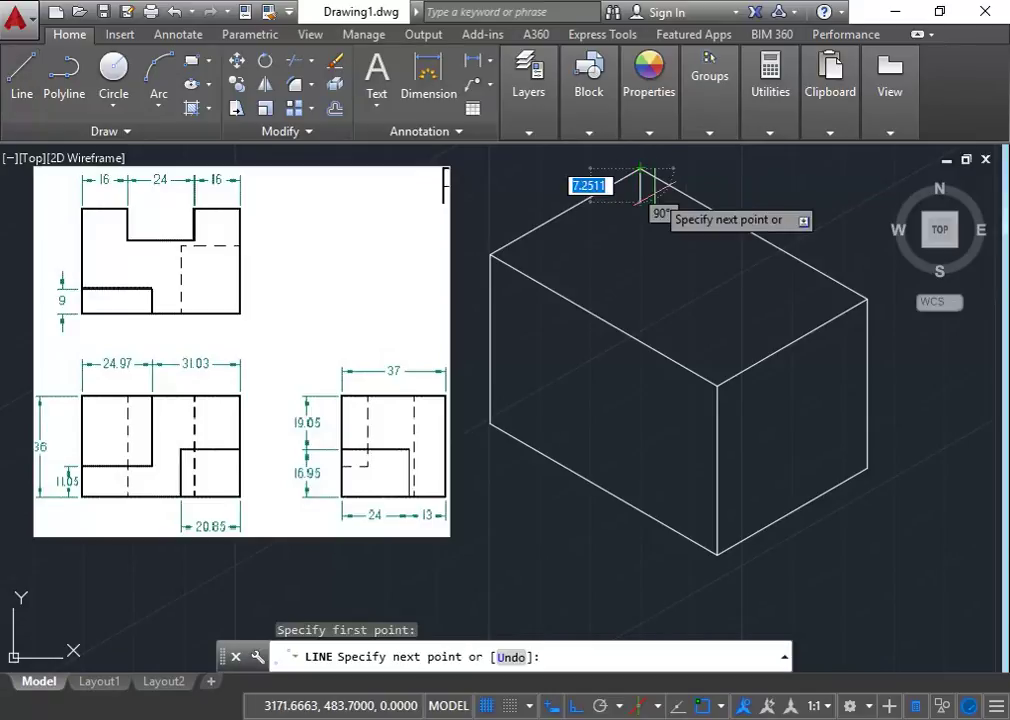
key(Escape)
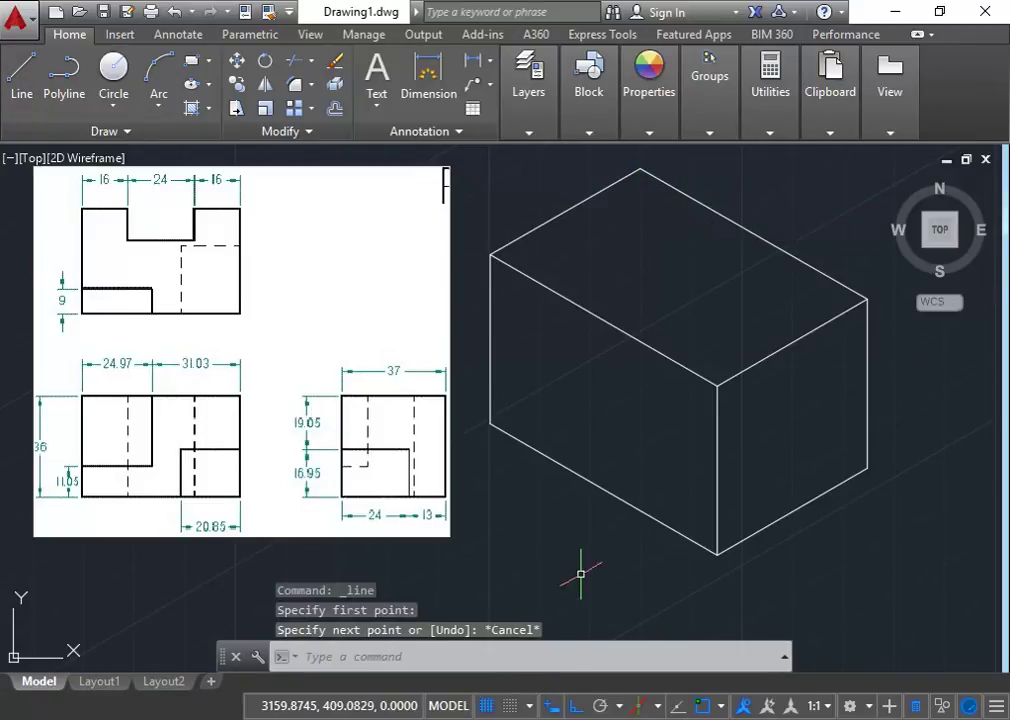
click(603, 703)
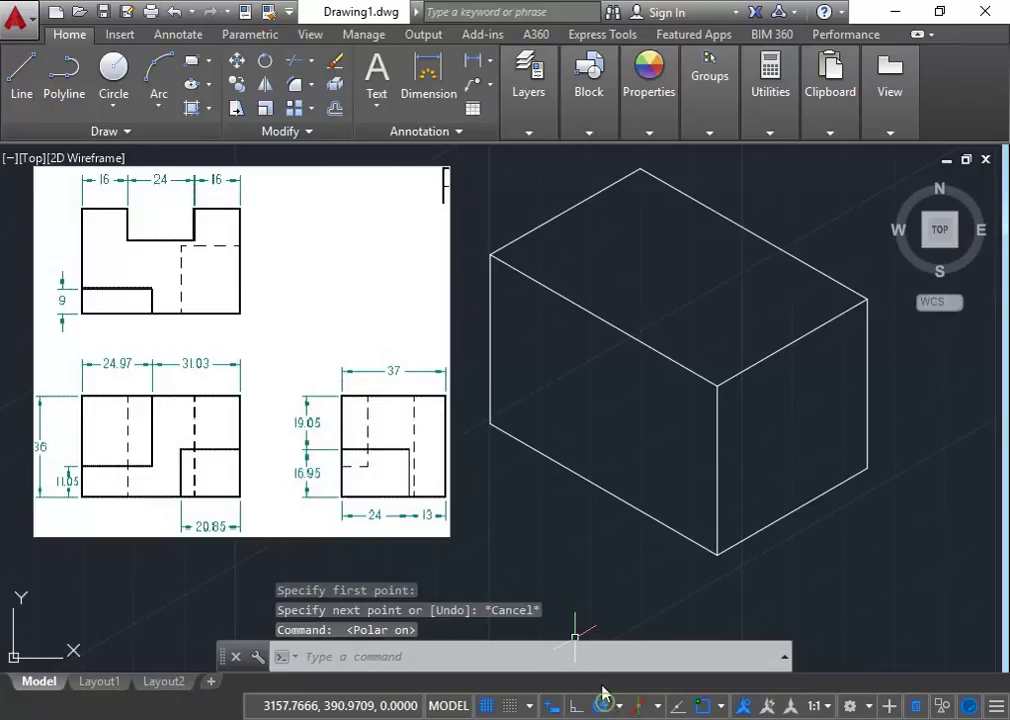
Draw the notch lines from the top corner: 16, 13 and 24 units, then back to the edge.
click(21, 80)
click(655, 115)
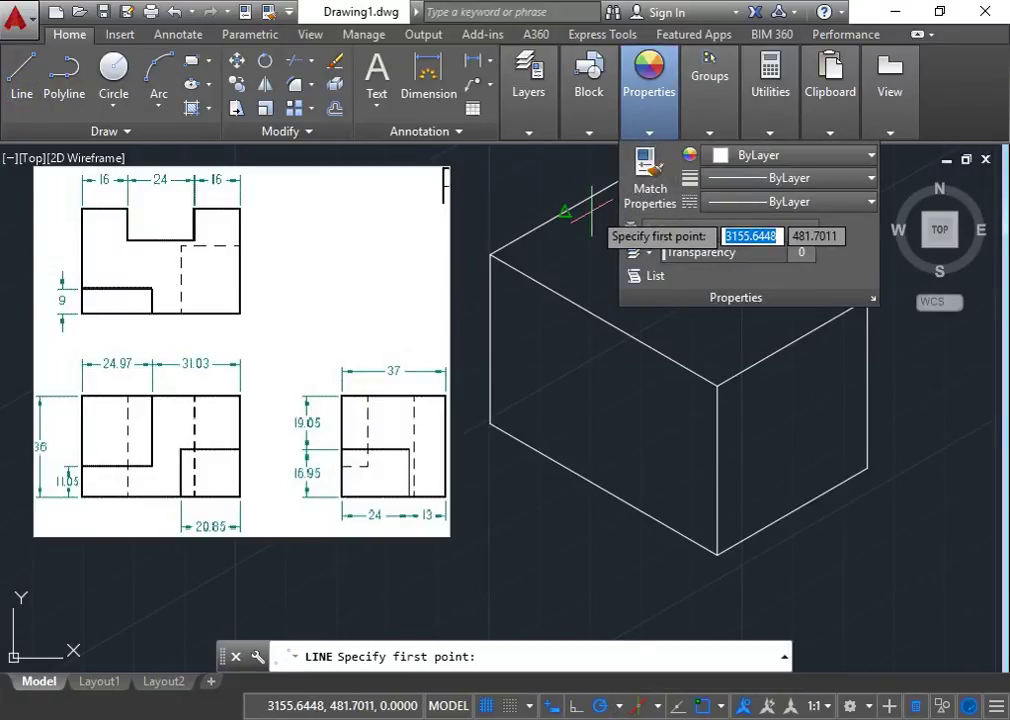
click(640, 167)
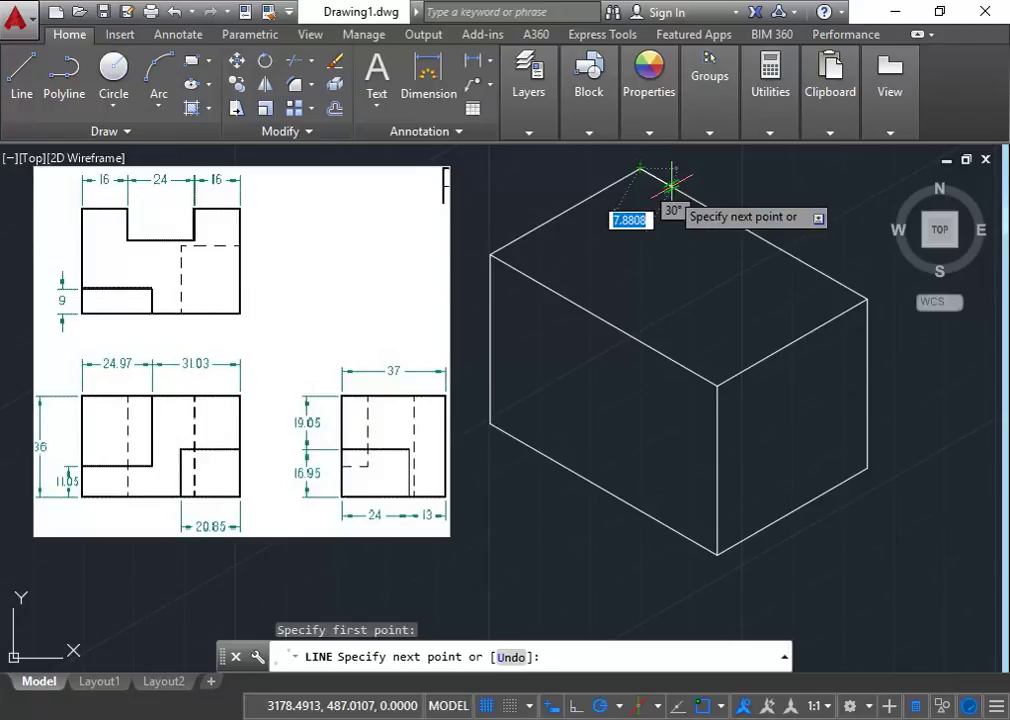
text(16)
key(Return)
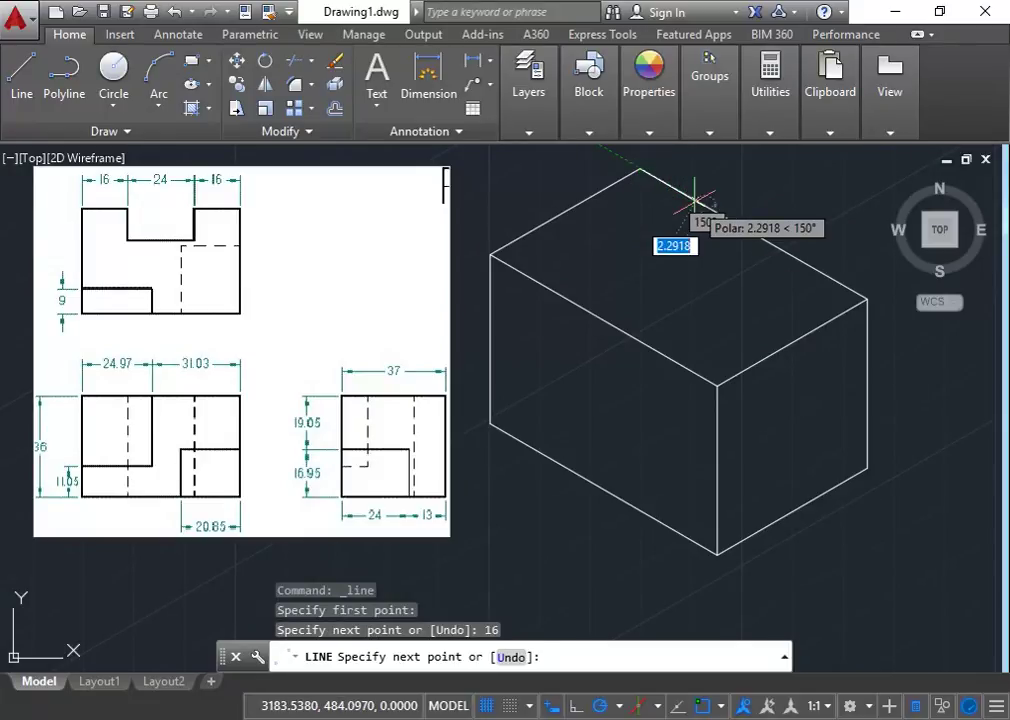
text(13)
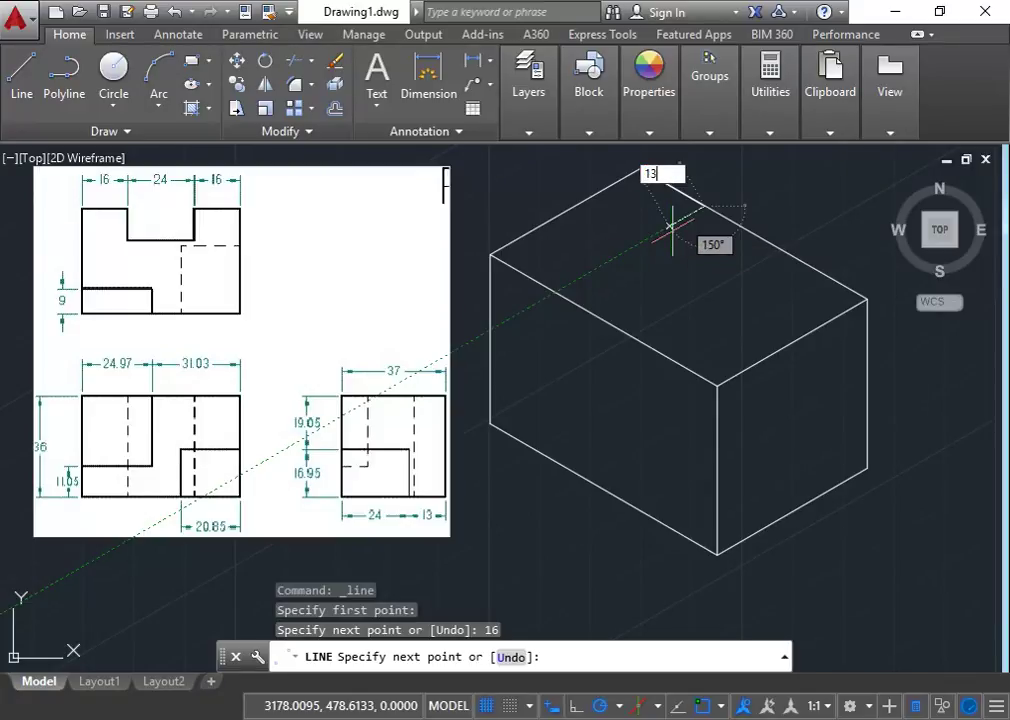
key(Return)
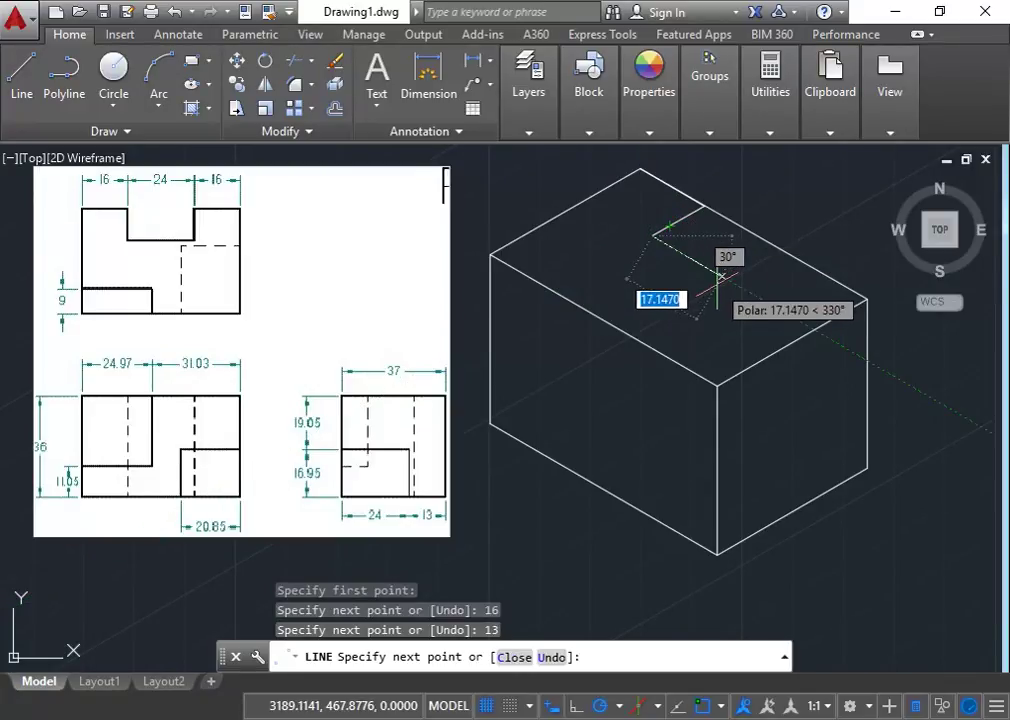
text(24)
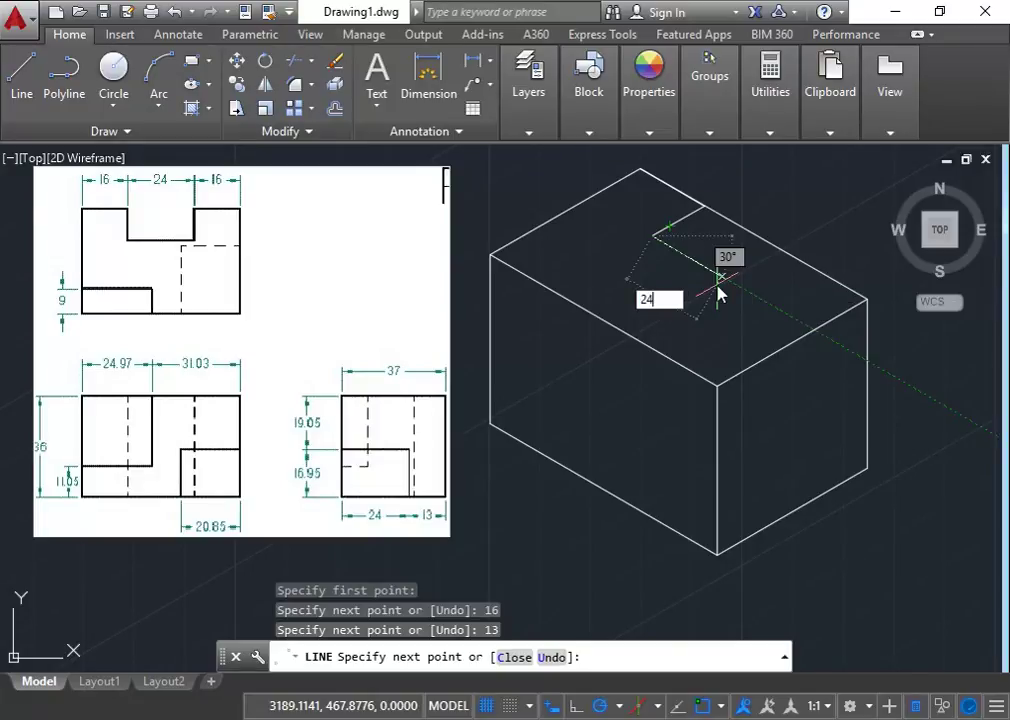
key(Return)
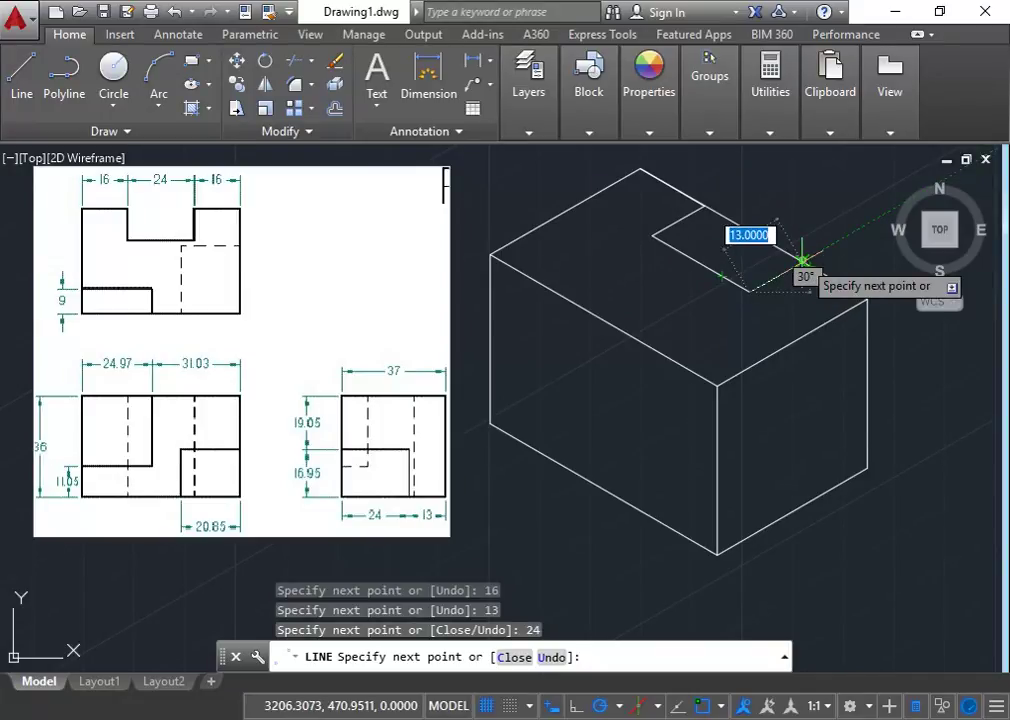
click(803, 262)
key(Escape)
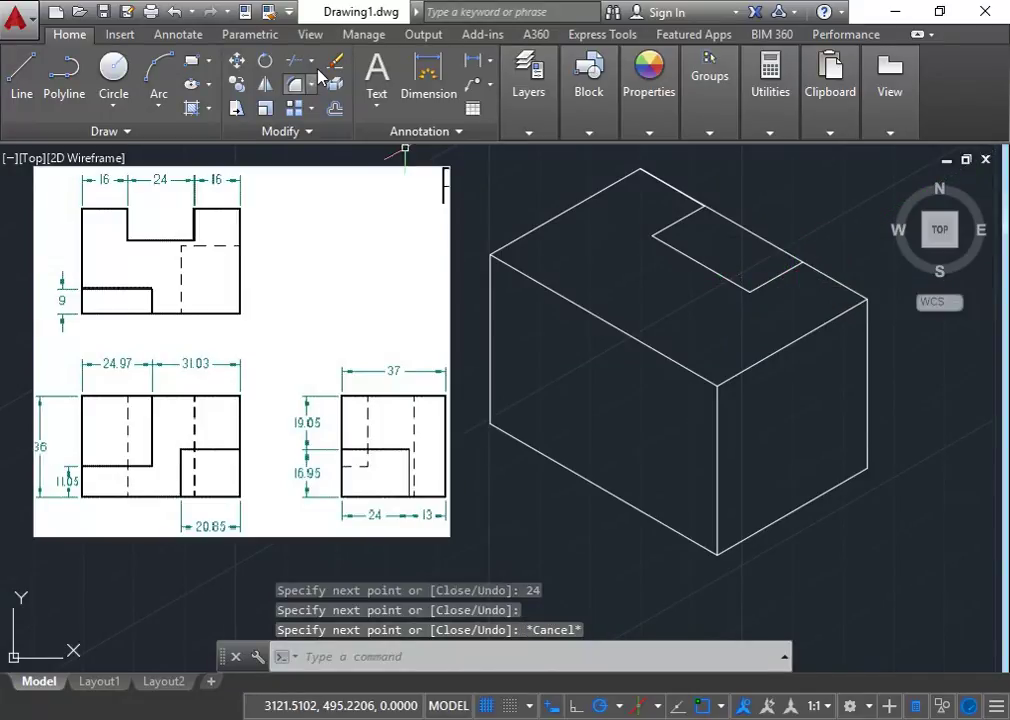
Trim away the back top edge segment lying inside the notch.
click(293, 60)
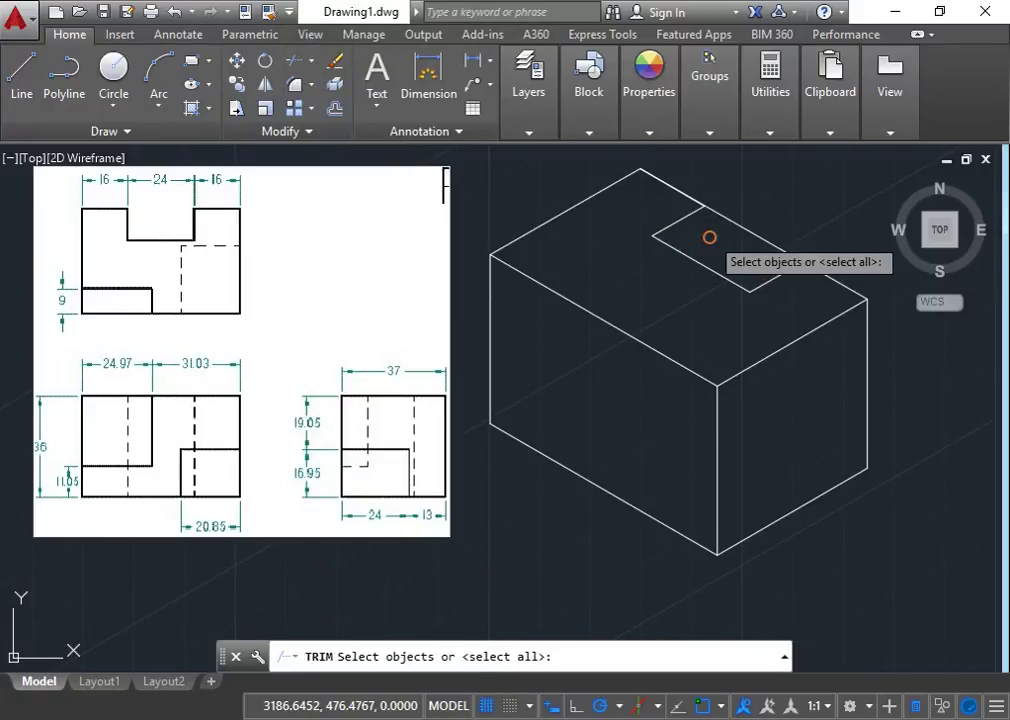
key(Return)
click(740, 229)
key(Escape)
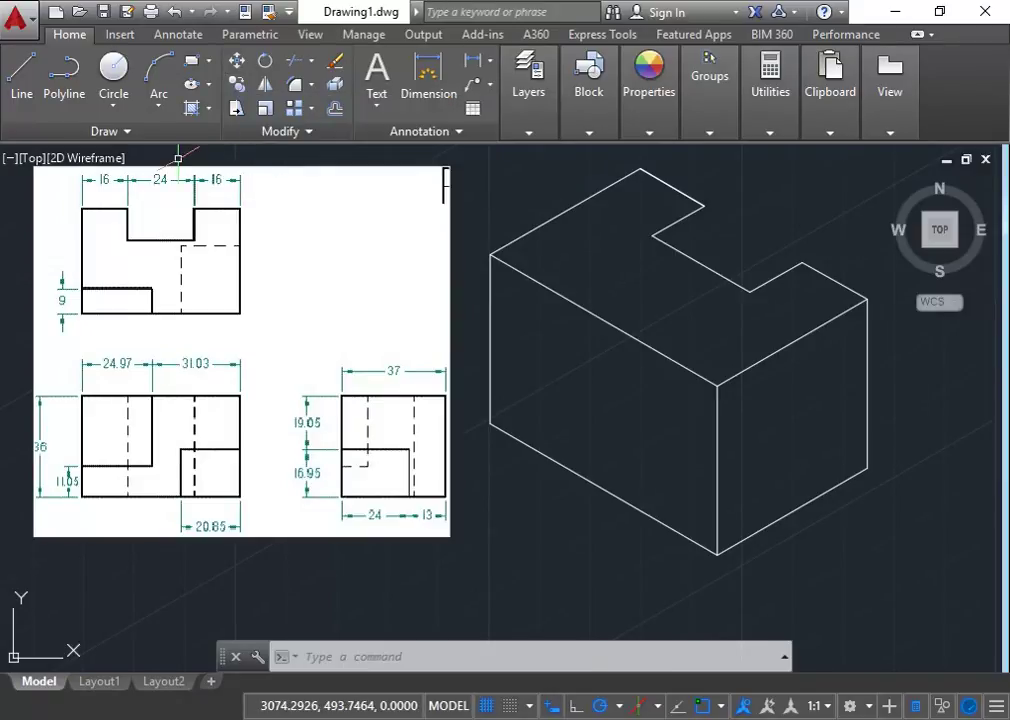
Draw lines from the left top corner: 9 units, then 24.97, back to the front top edge.
click(16, 82)
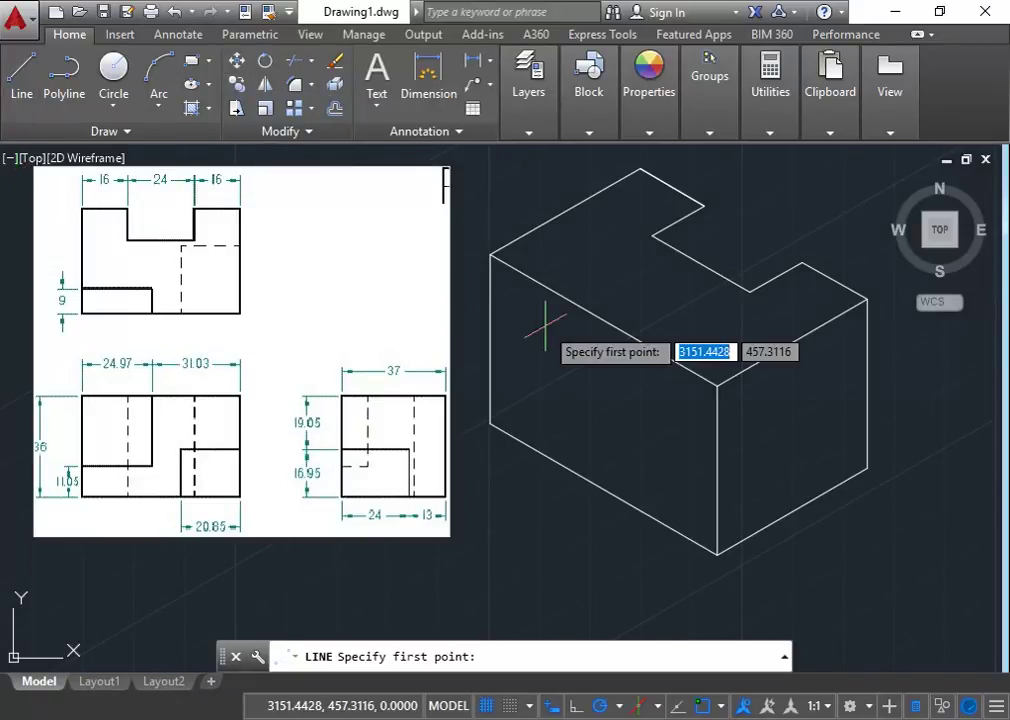
click(490, 255)
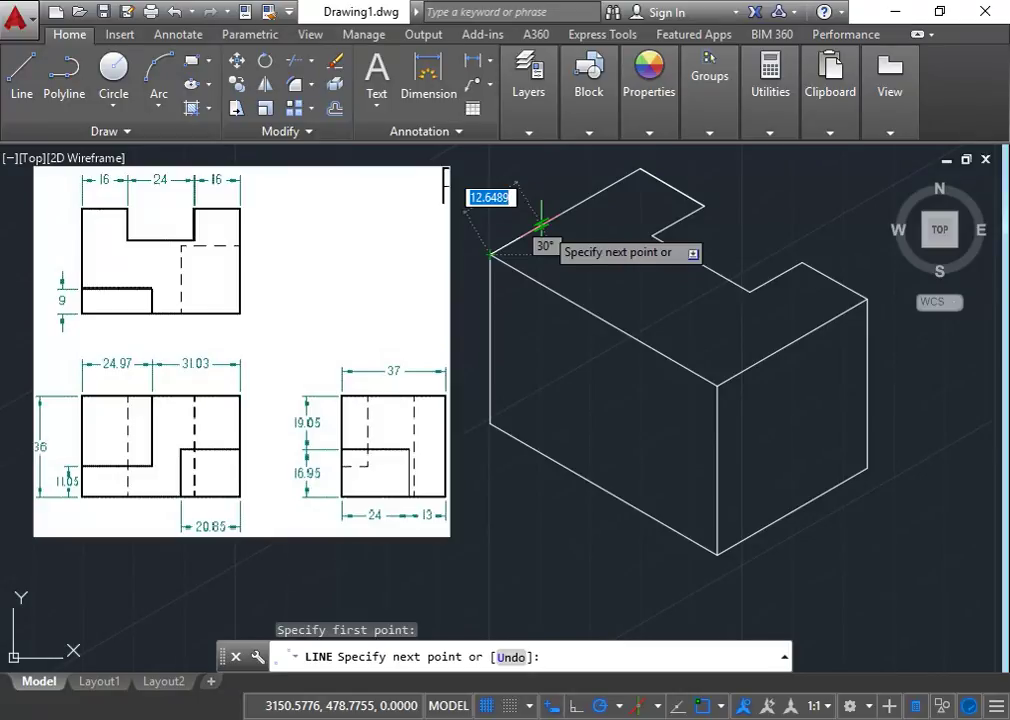
text(9)
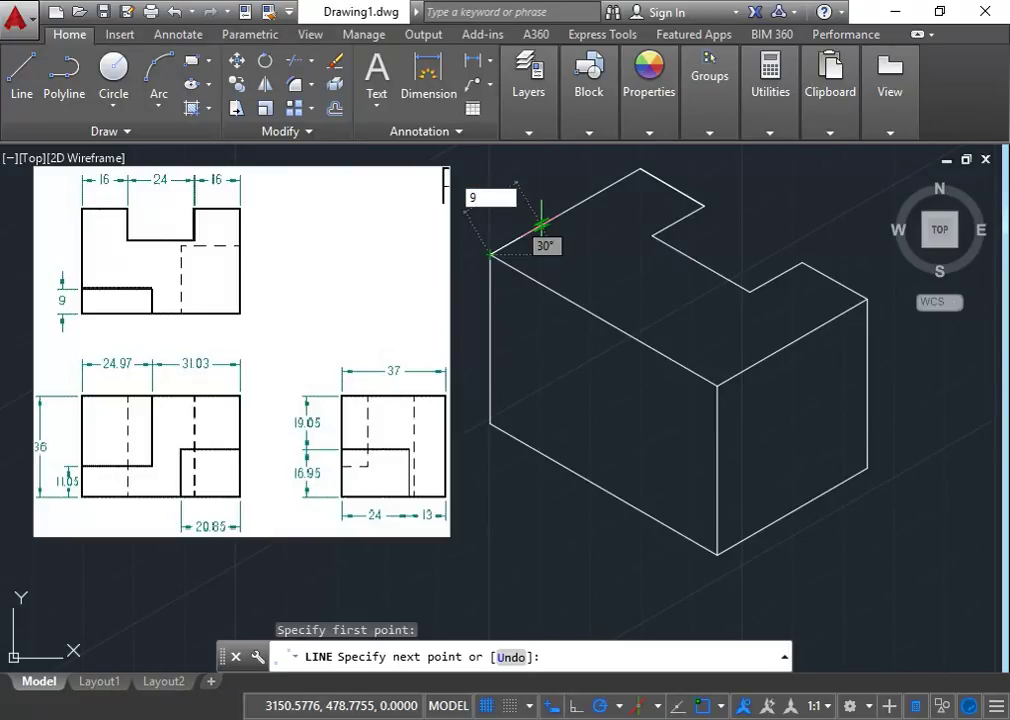
key(Return)
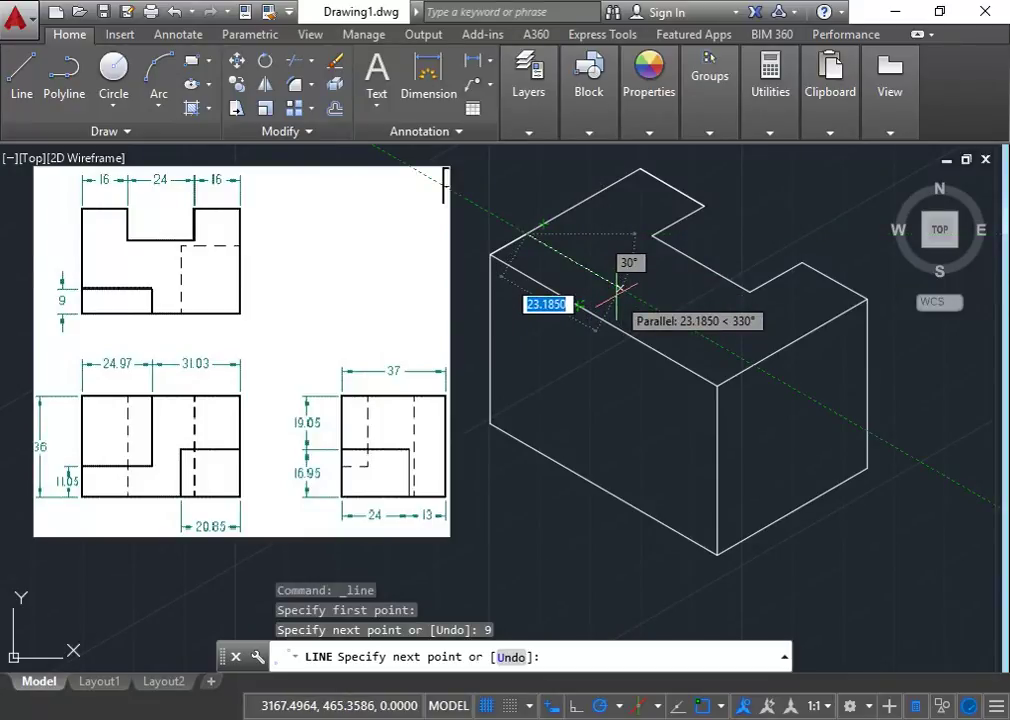
text(24.)
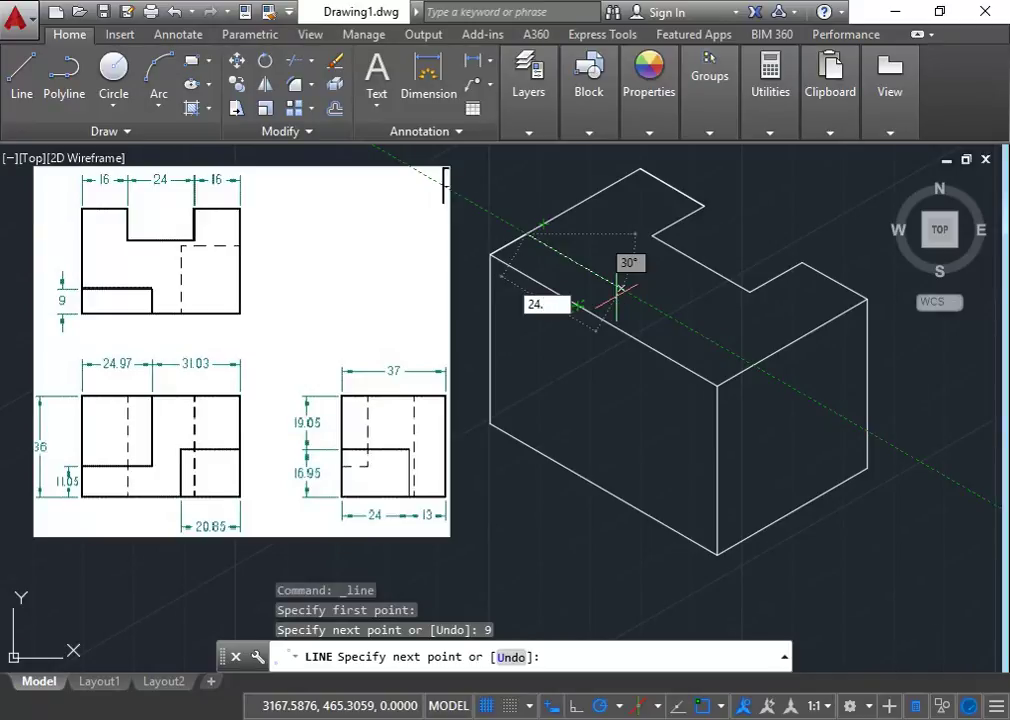
key(Return)
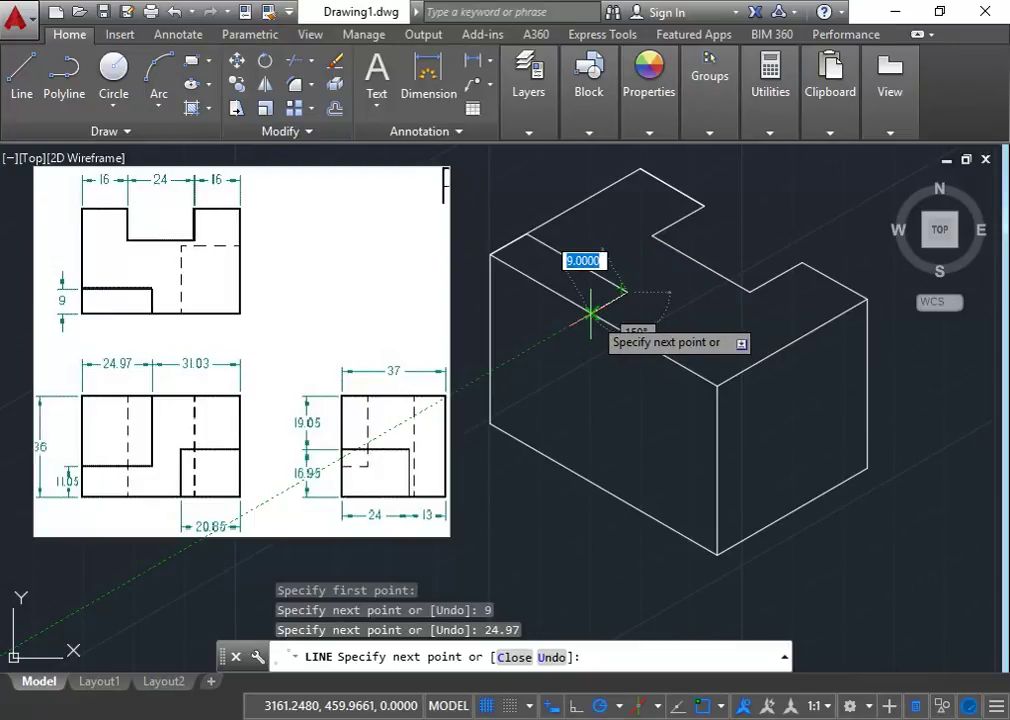
click(591, 313)
key(Escape)
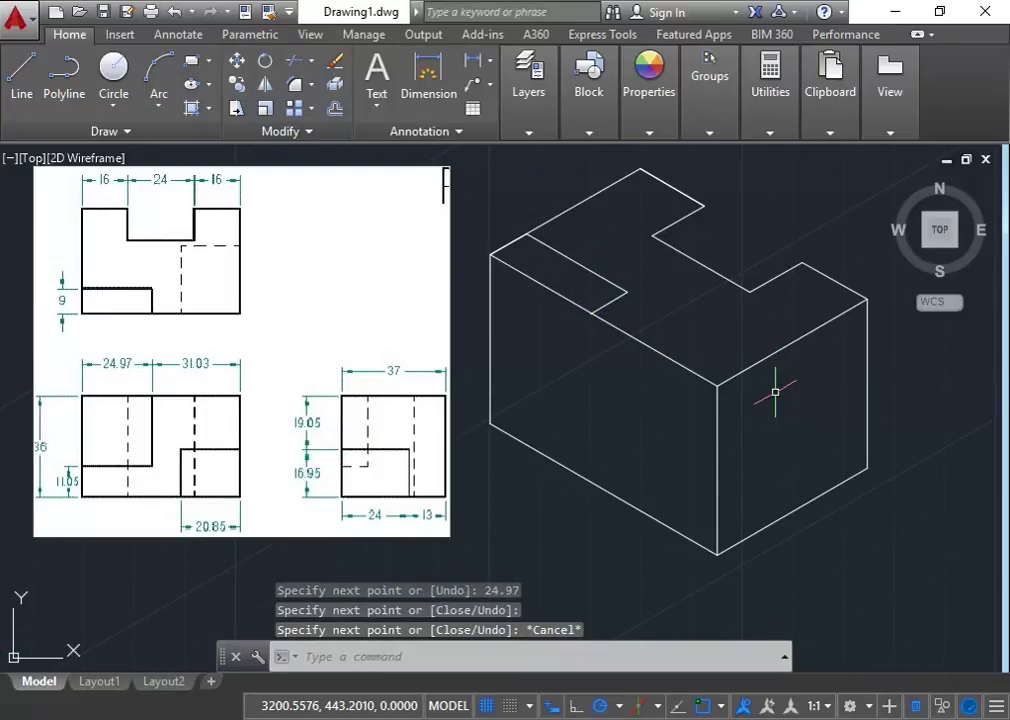
scroll(688, 282, up, 5)
scroll(660, 293, down, 3)
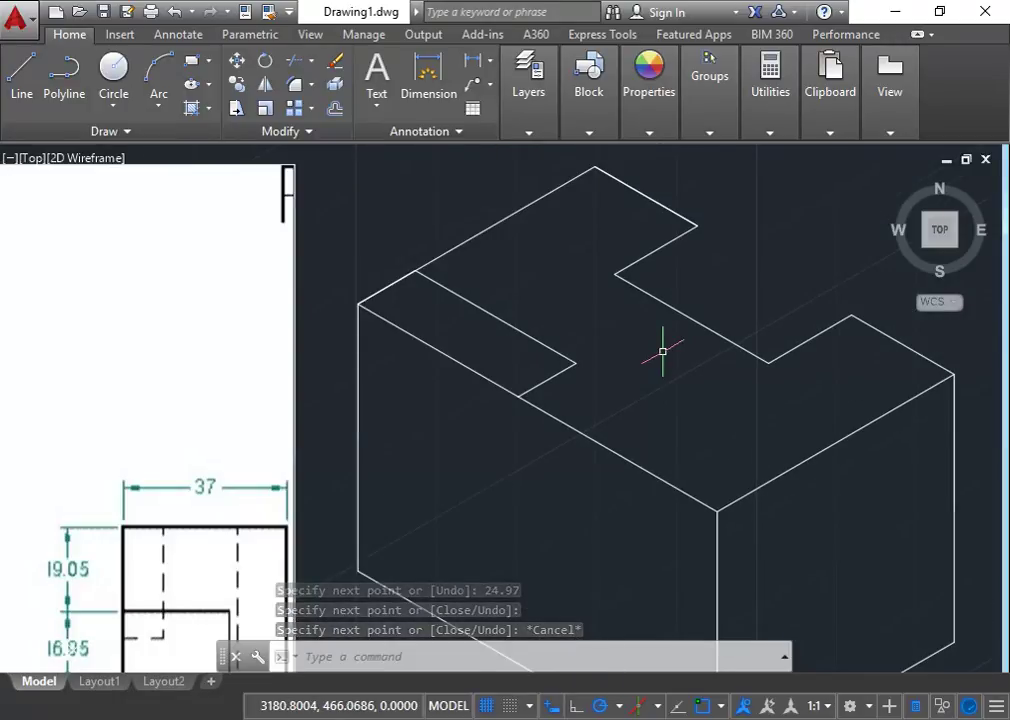
scroll(683, 309, down, 4)
scroll(682, 312, up, 2)
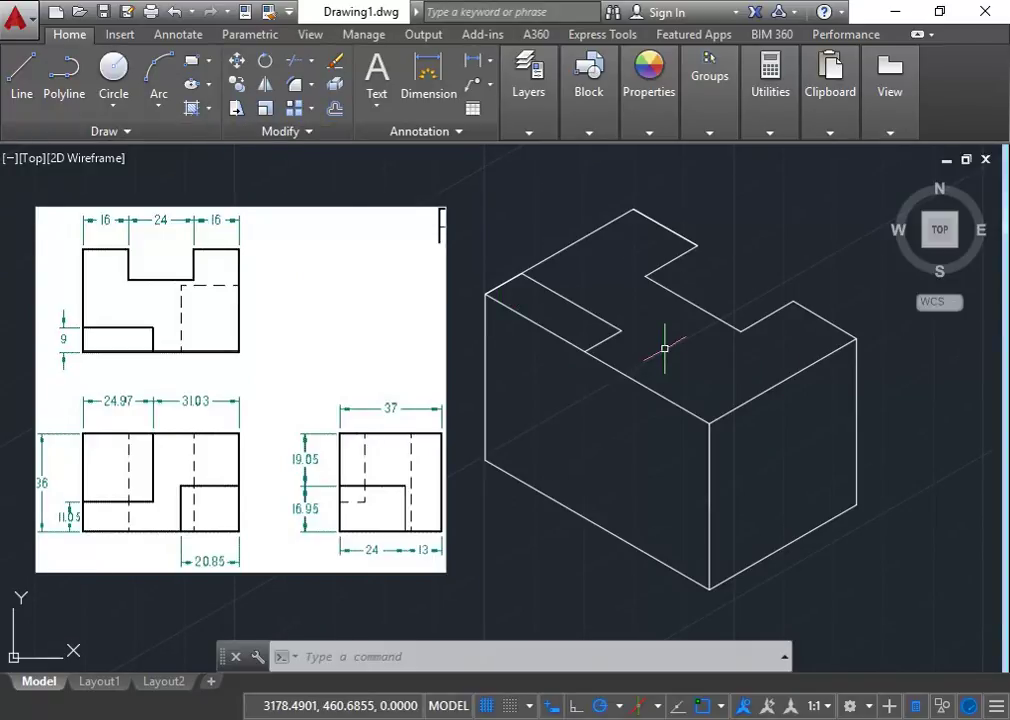
Copy the back top edge, notch edges and right top edge 36 units down the box.
click(238, 86)
click(670, 229)
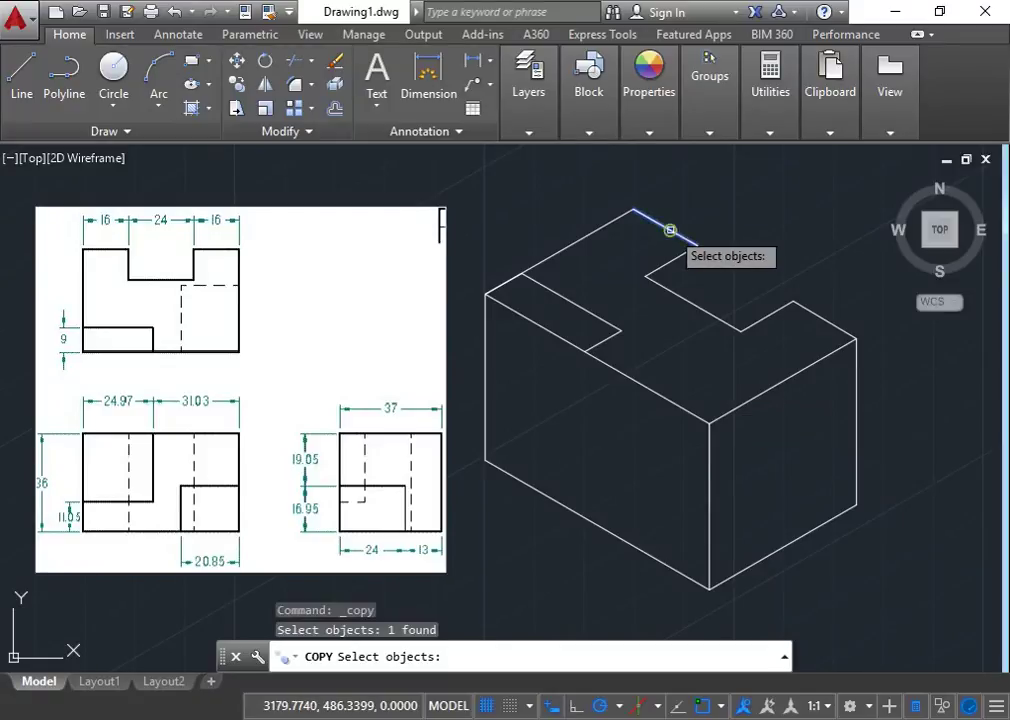
click(674, 260)
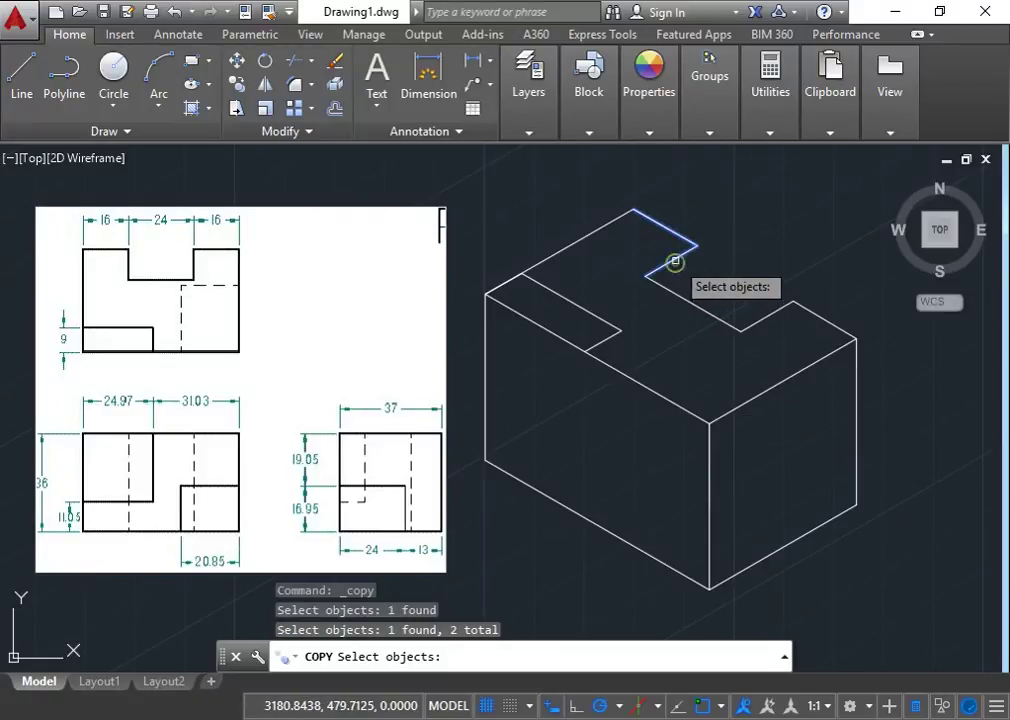
click(673, 290)
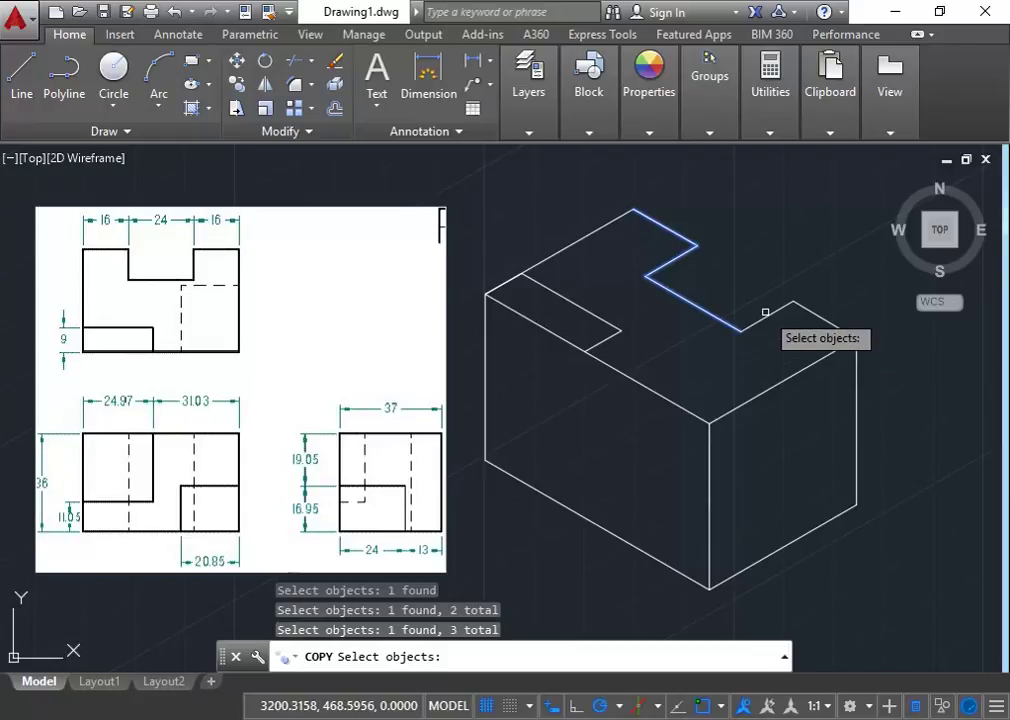
click(768, 318)
click(802, 307)
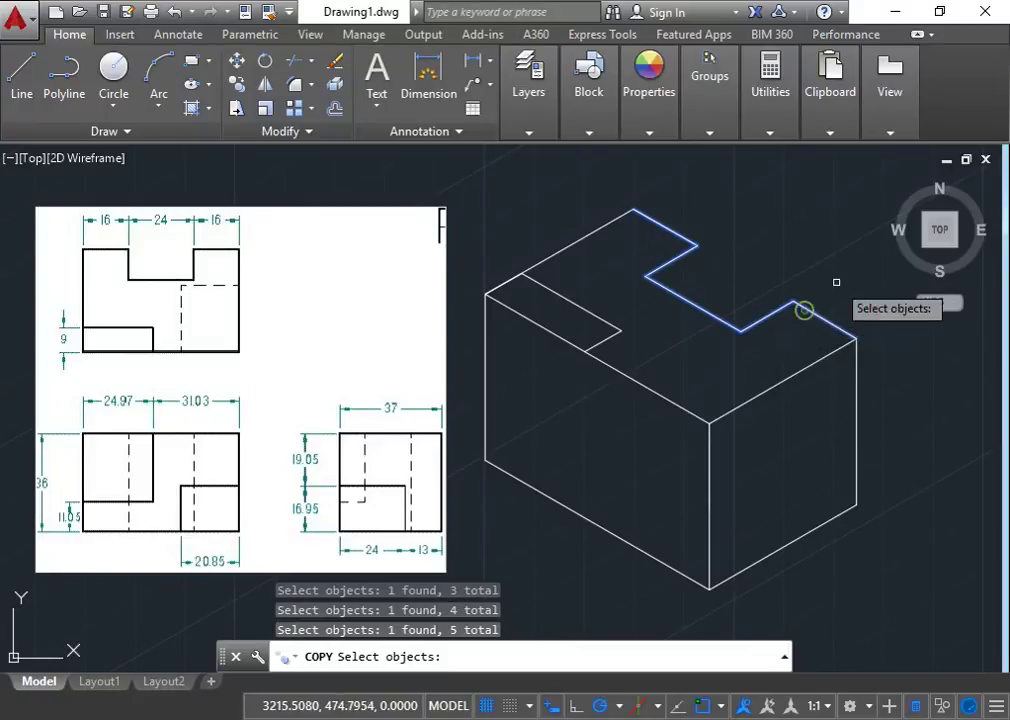
key(Return)
click(857, 336)
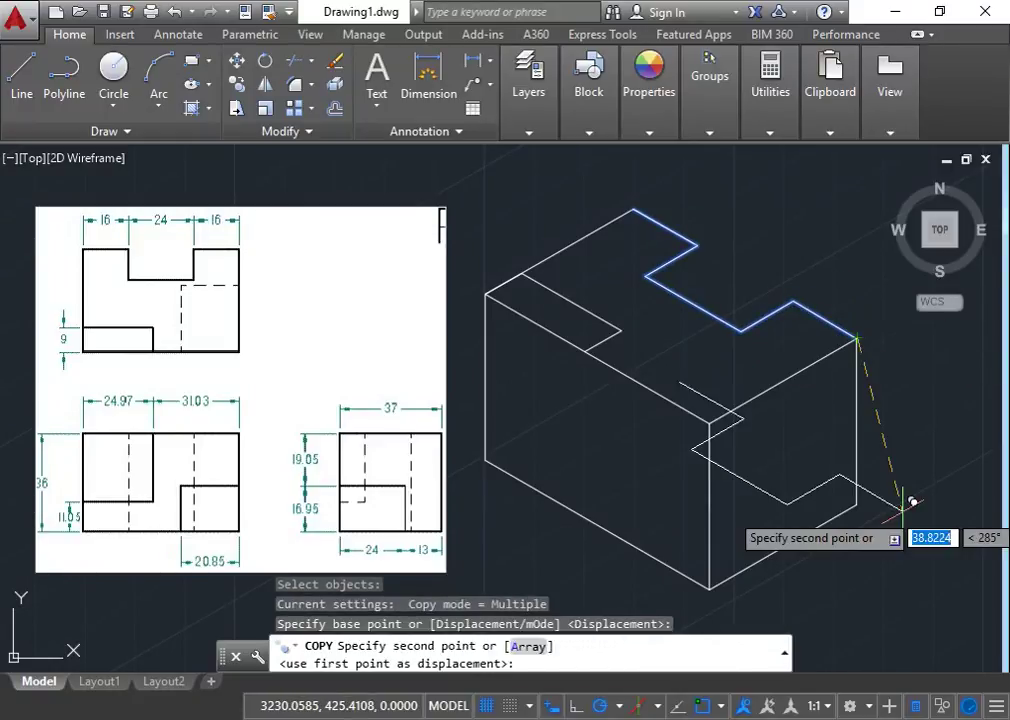
click(857, 502)
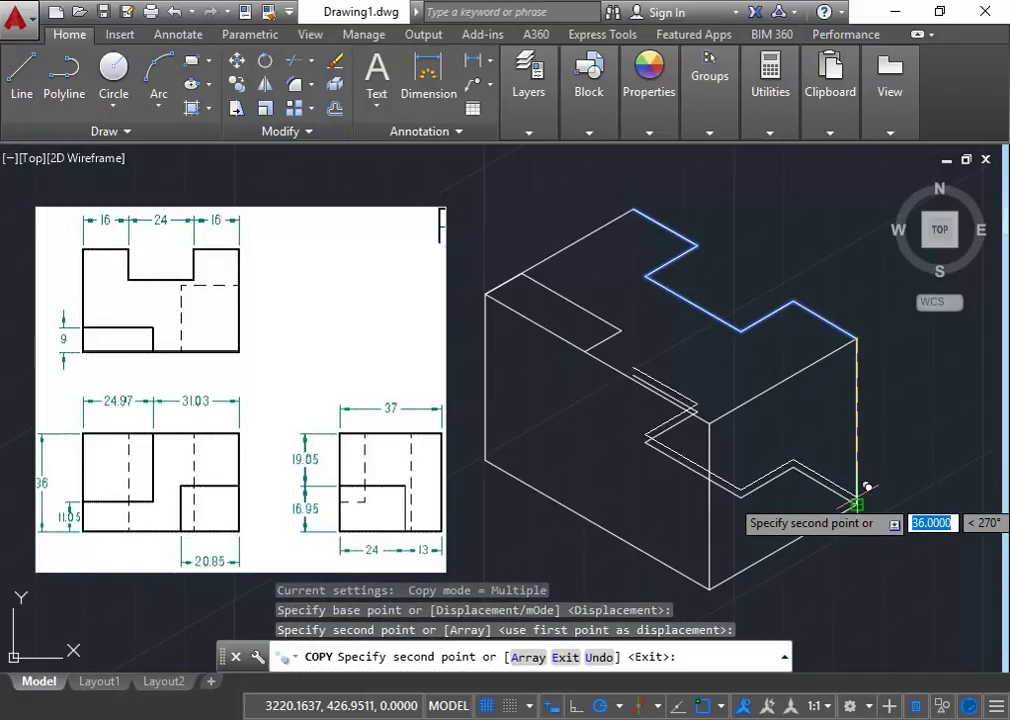
key(Escape)
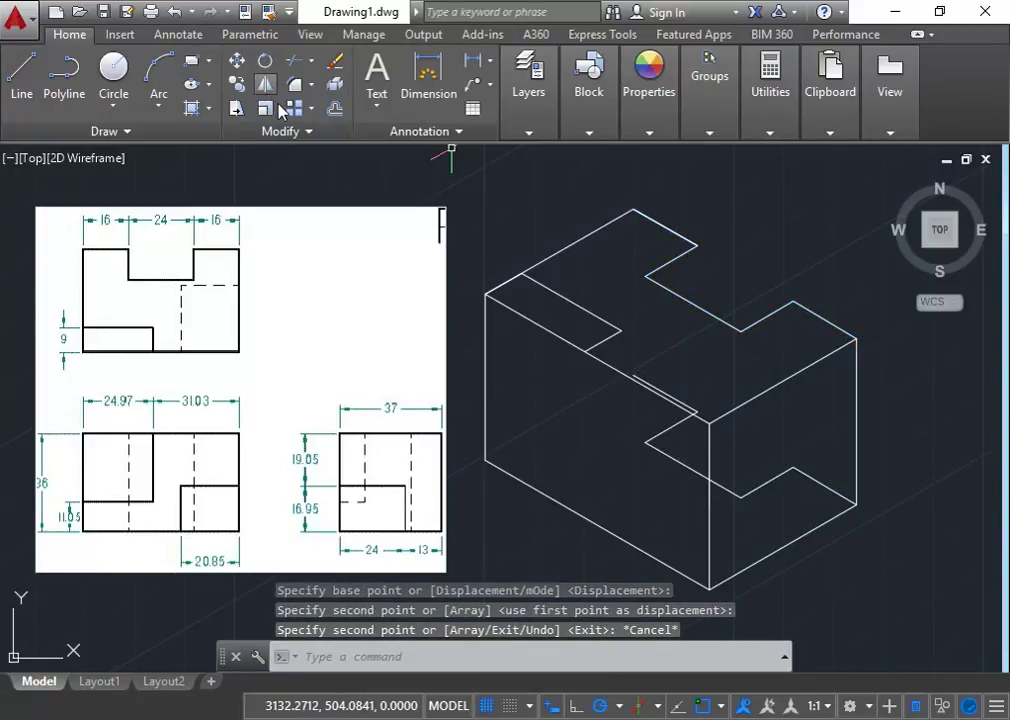
Copy the right vertical edge to the four notch and cutout corners.
right_click(497, 229)
click(544, 240)
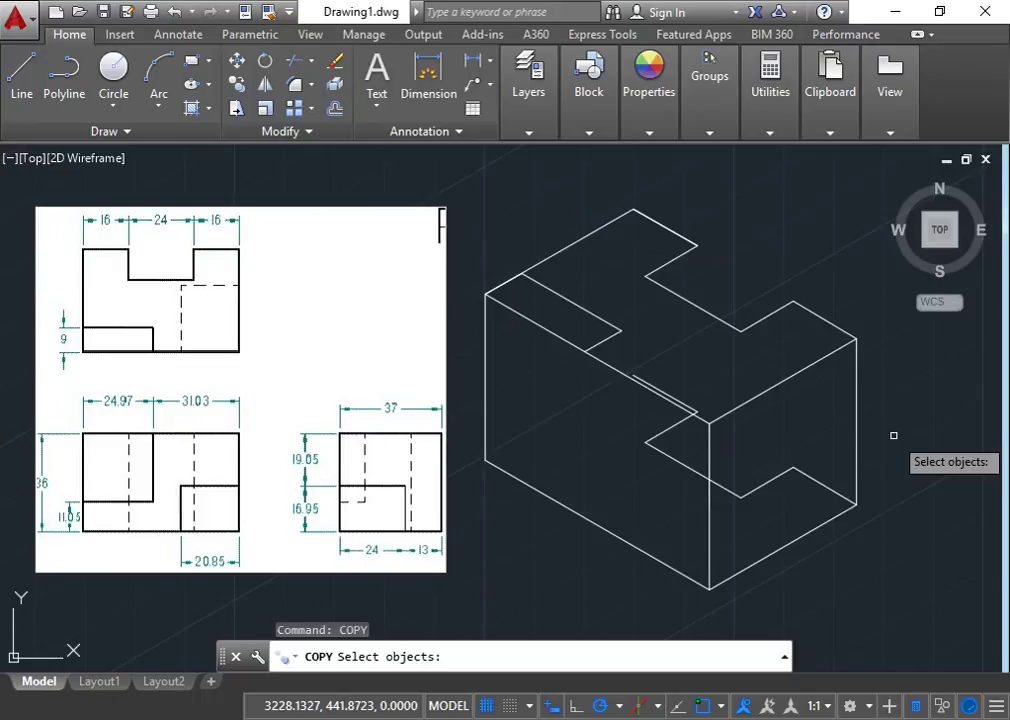
click(857, 425)
key(Return)
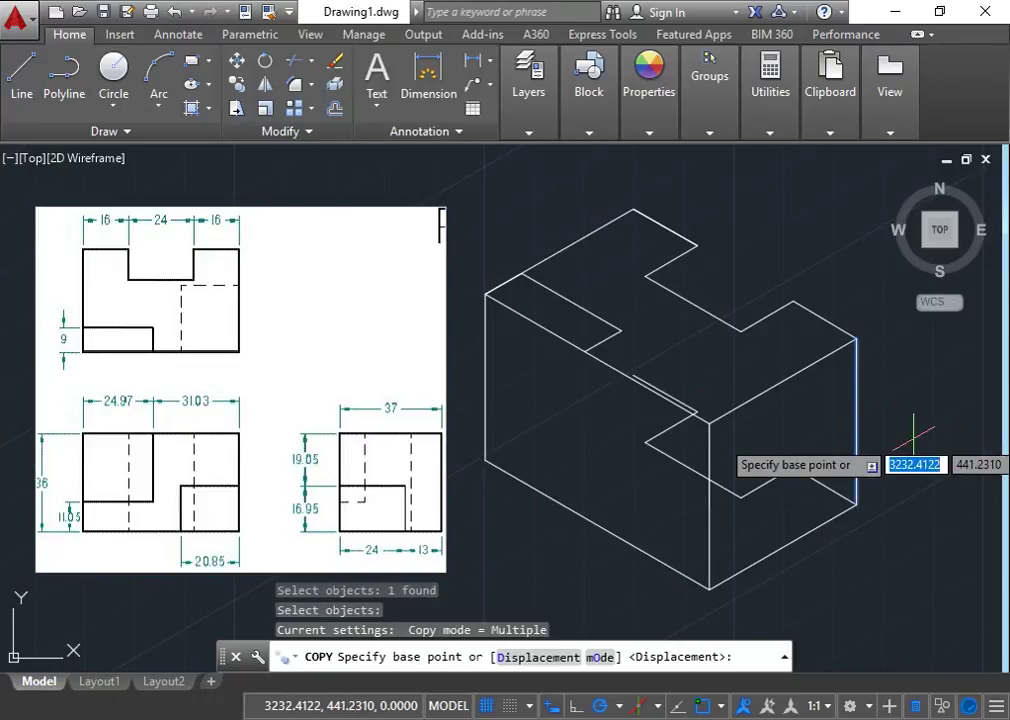
click(857, 505)
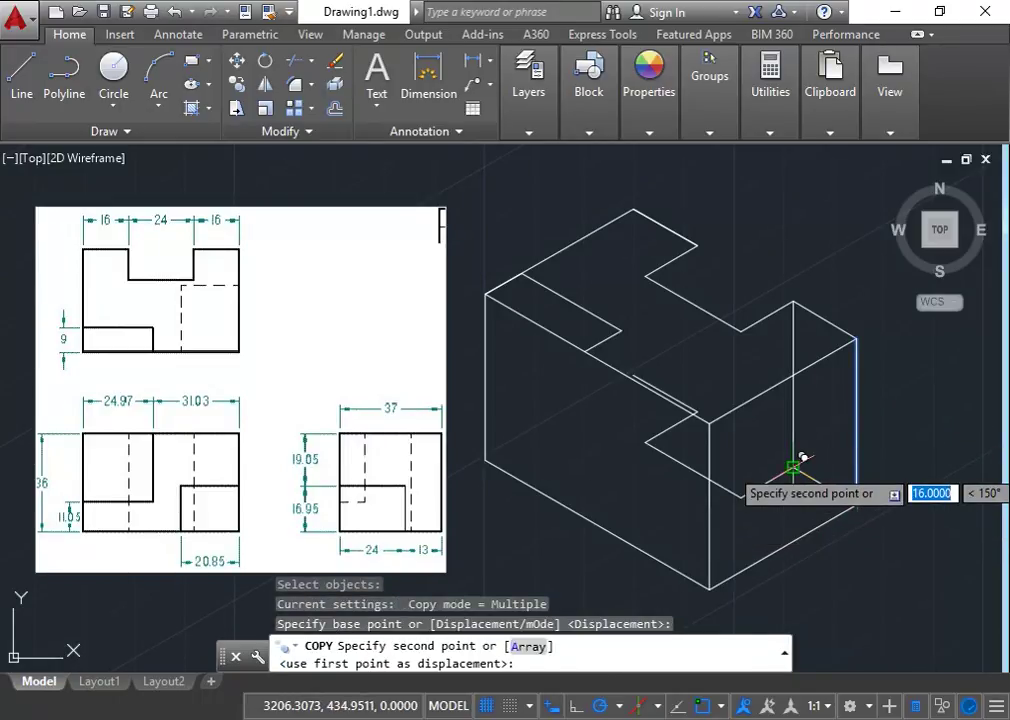
click(793, 468)
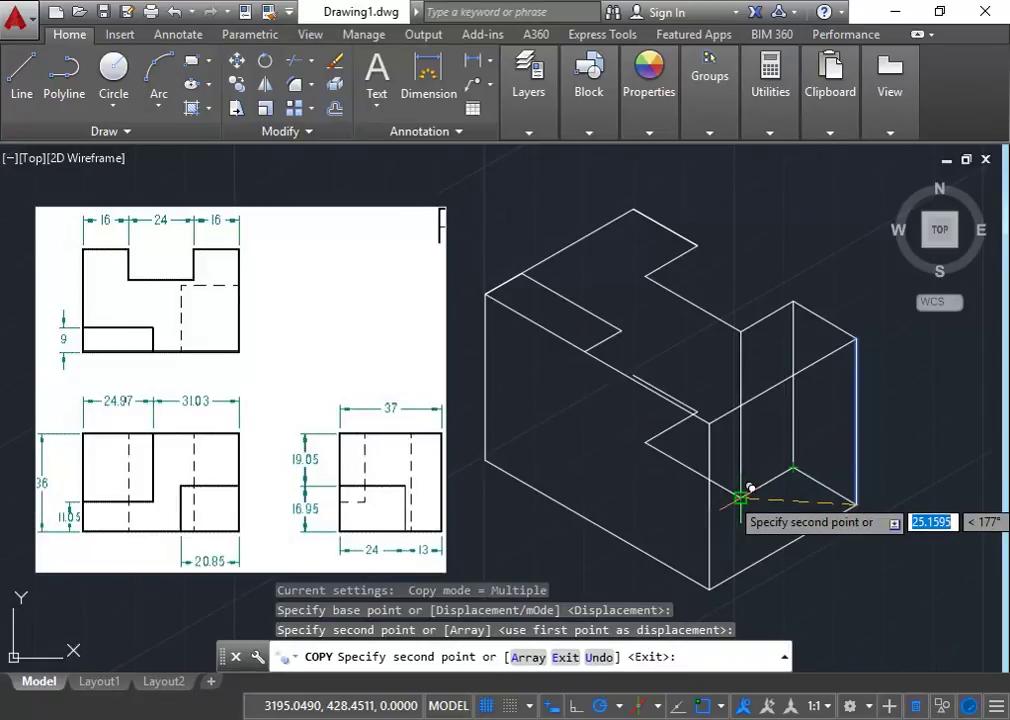
click(741, 496)
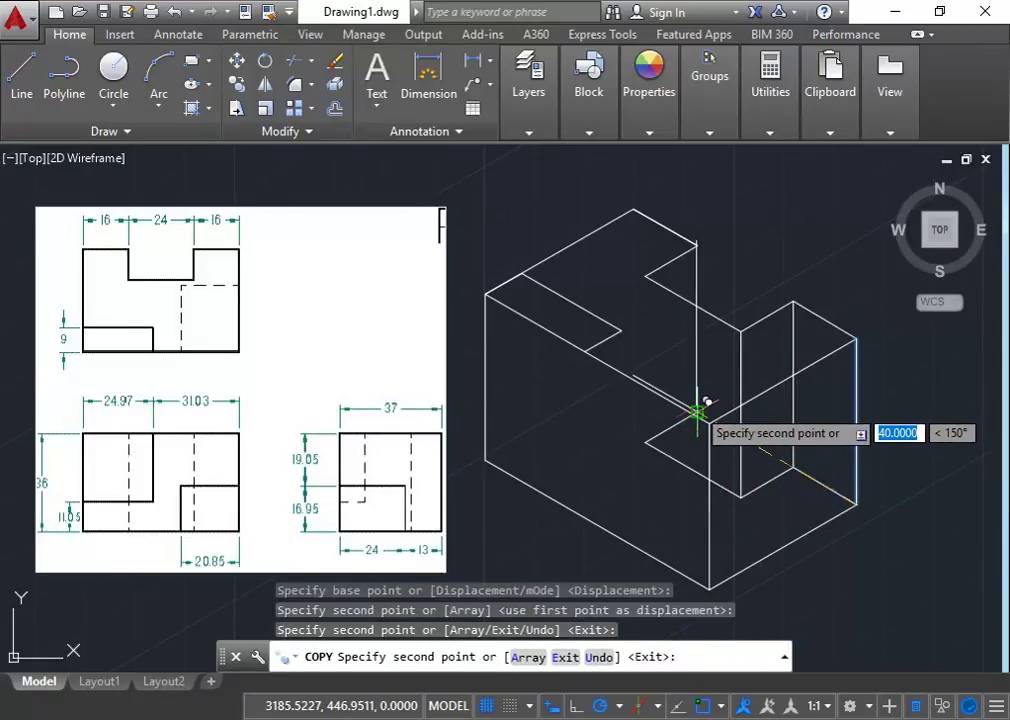
click(696, 409)
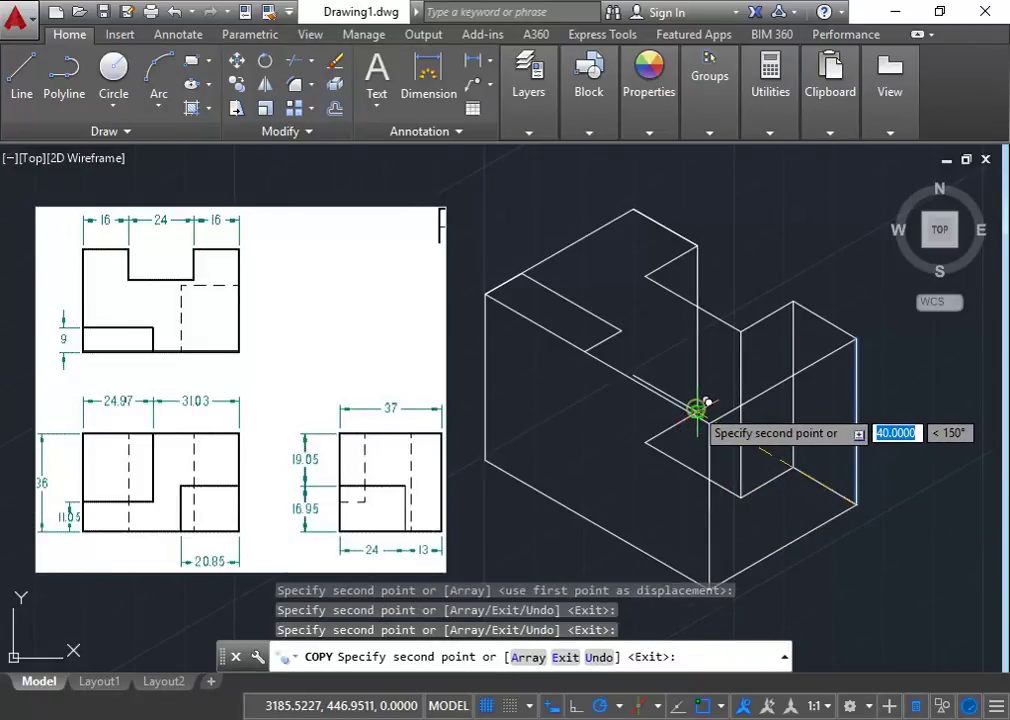
click(648, 440)
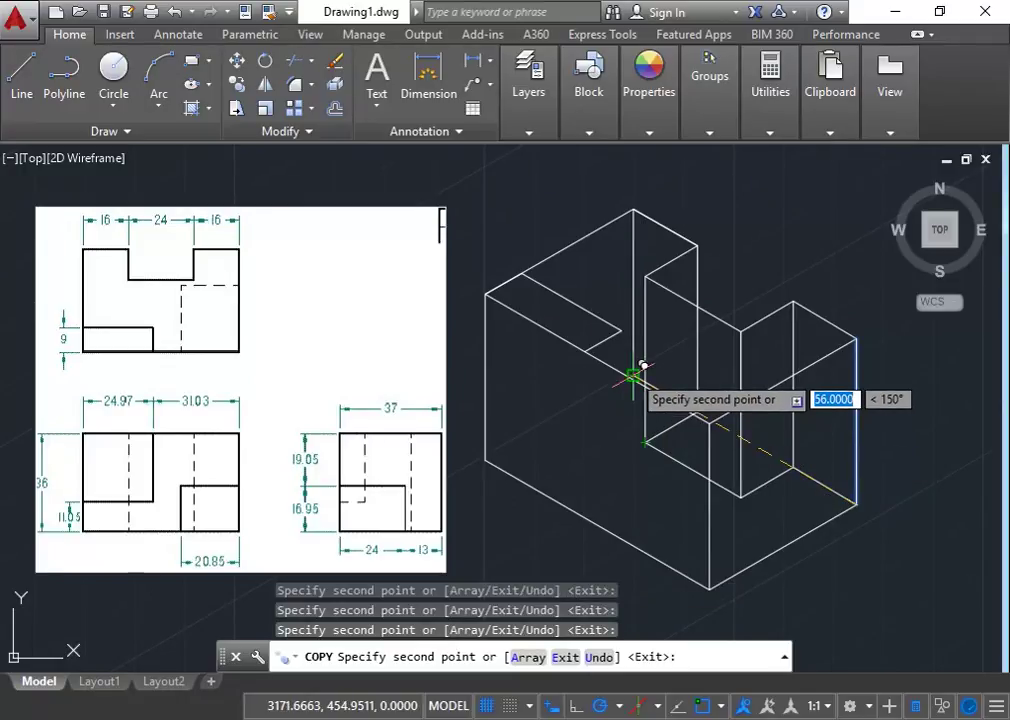
key(Escape)
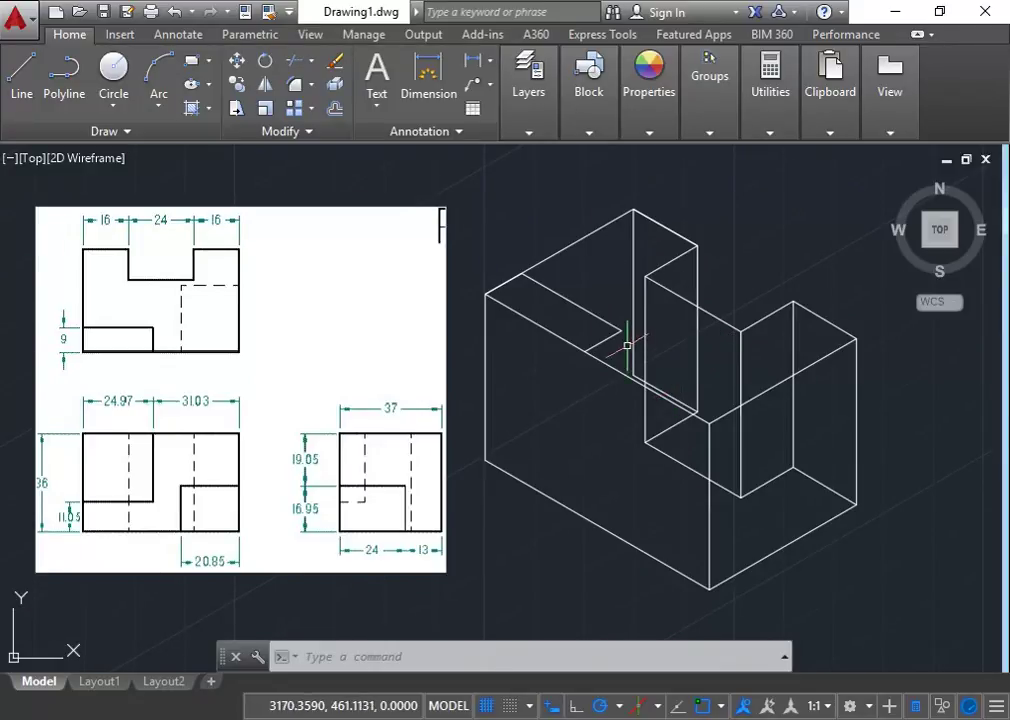
Trim the back-notch vertical edge below the top face, then pick the stray notch line.
click(291, 62)
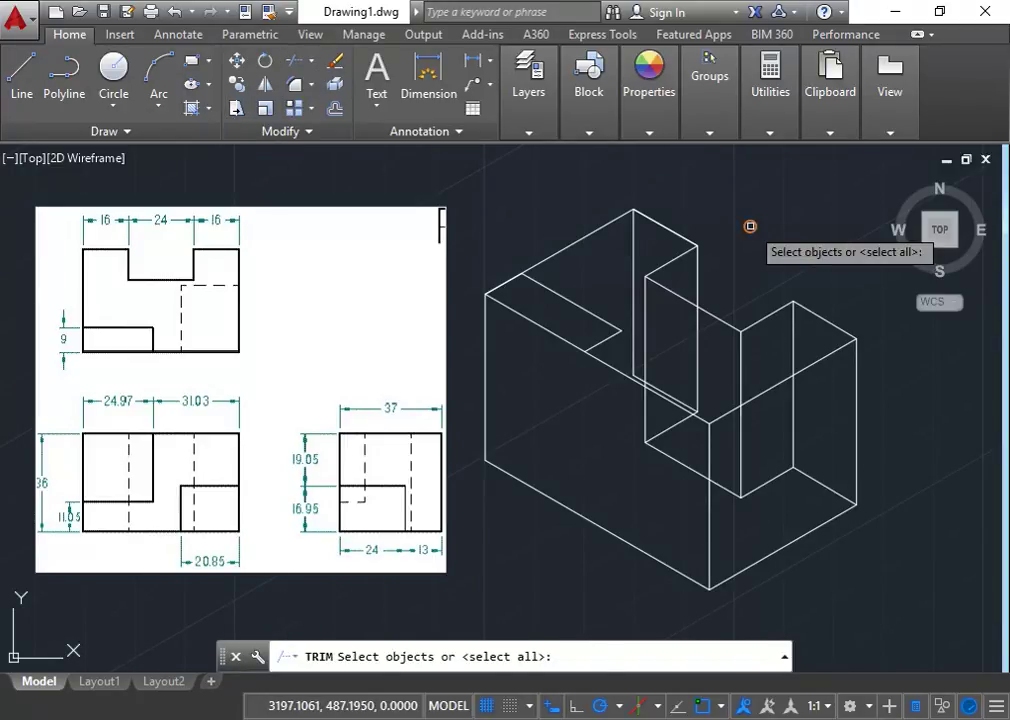
key(Return)
click(697, 335)
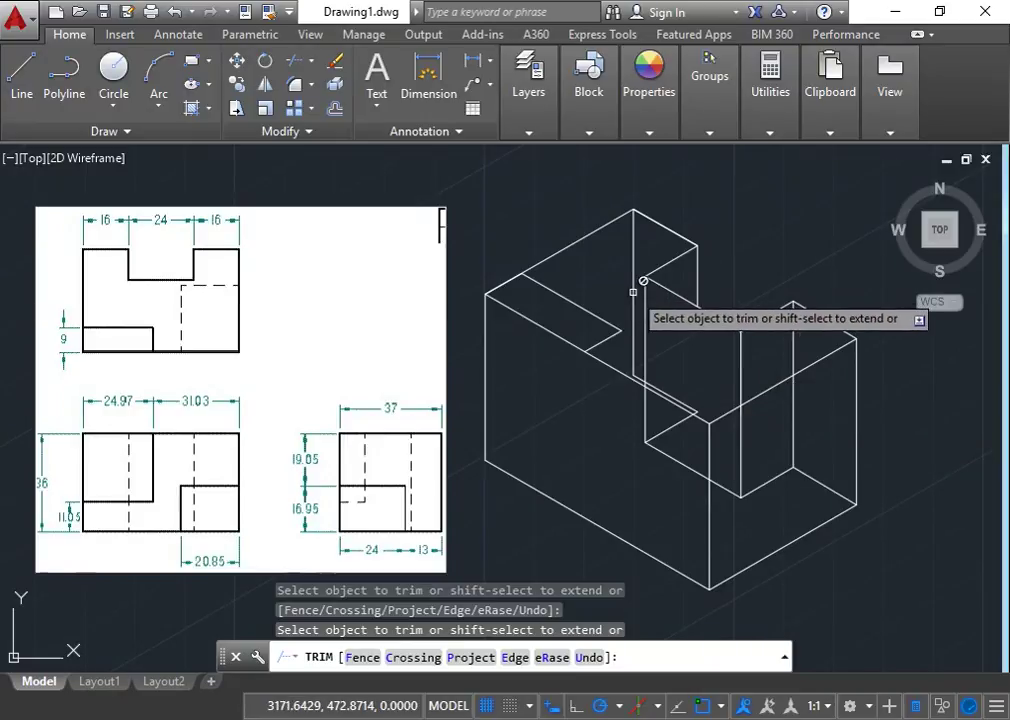
key(Escape)
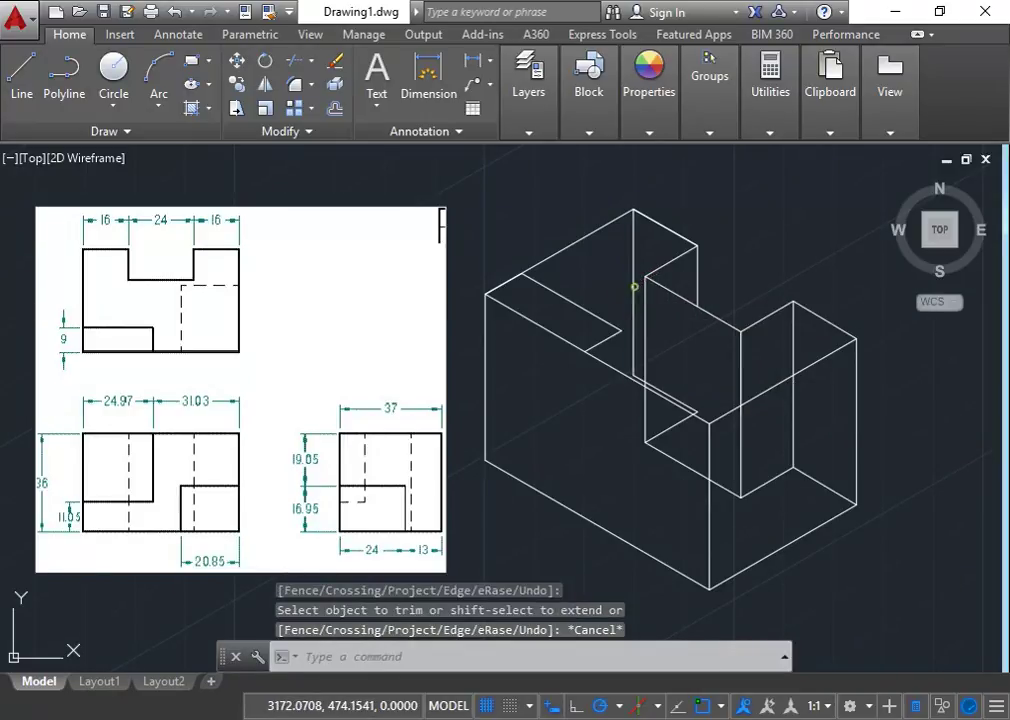
click(633, 286)
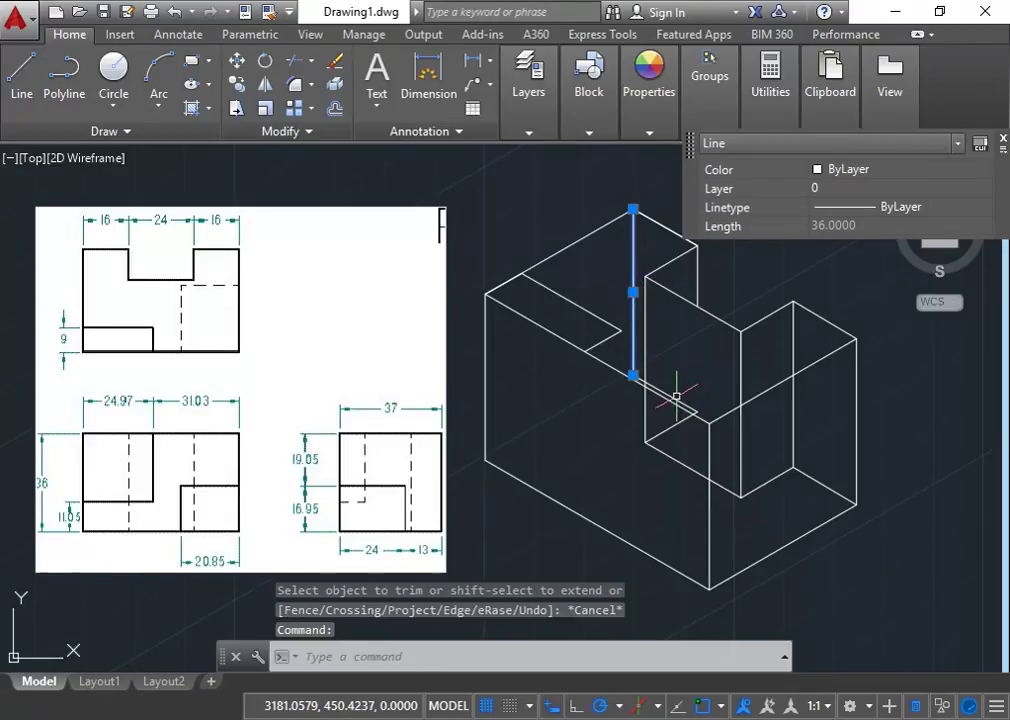
Erase the five provisional cutout lines on the front face.
click(667, 394)
click(670, 427)
click(646, 425)
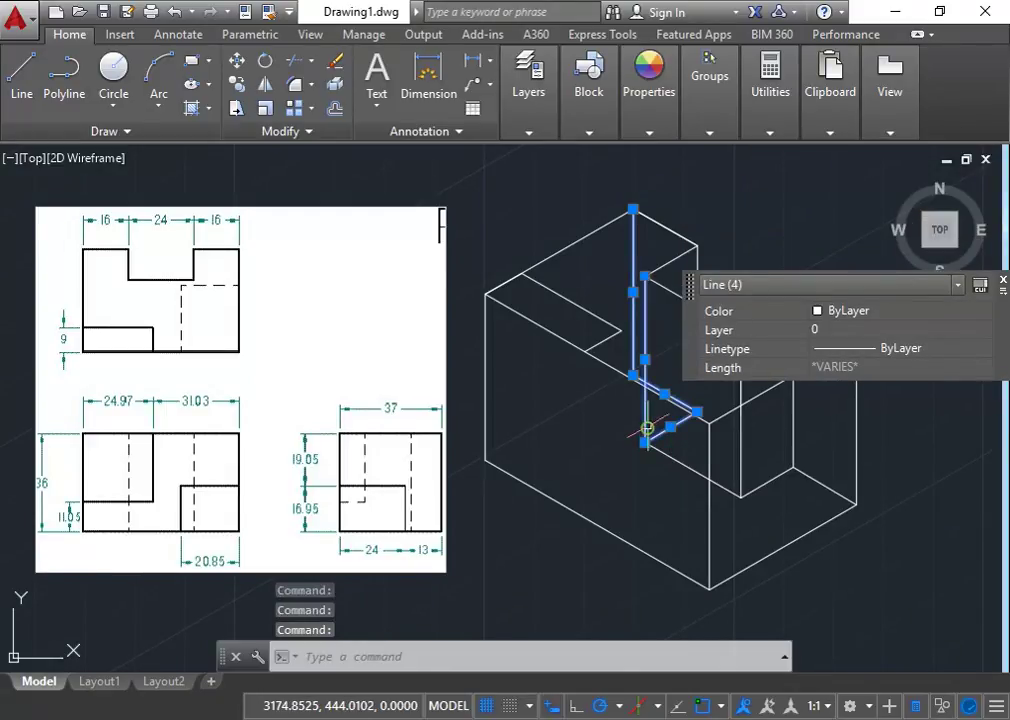
click(693, 469)
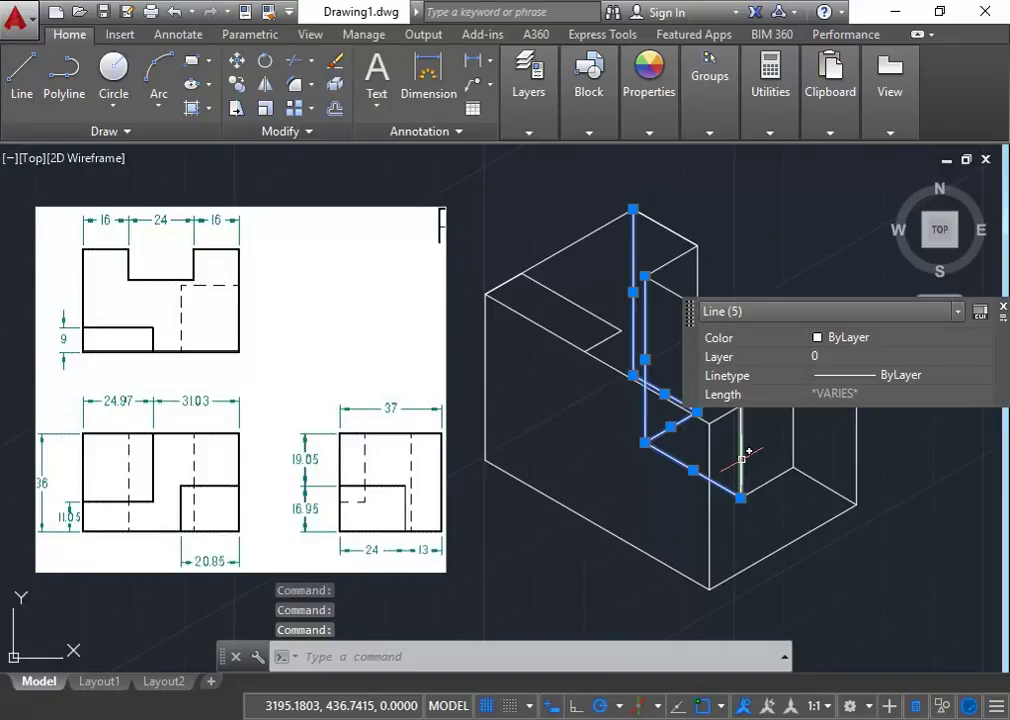
click(336, 64)
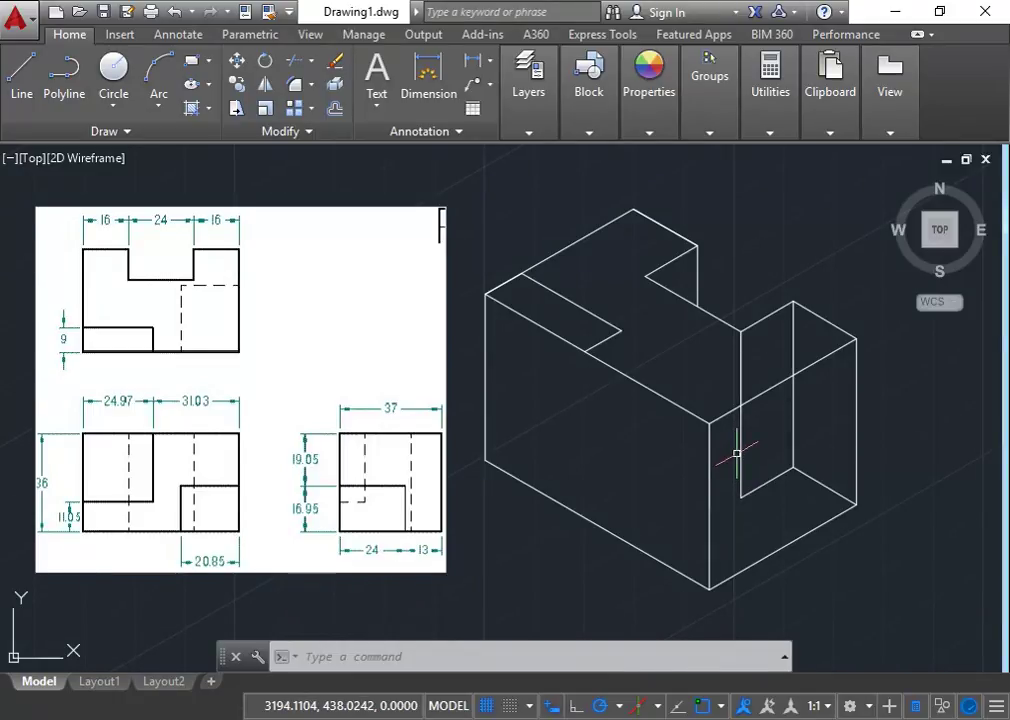
Erase the leftover vertical and diagonal cutout lines on the right face.
click(740, 451)
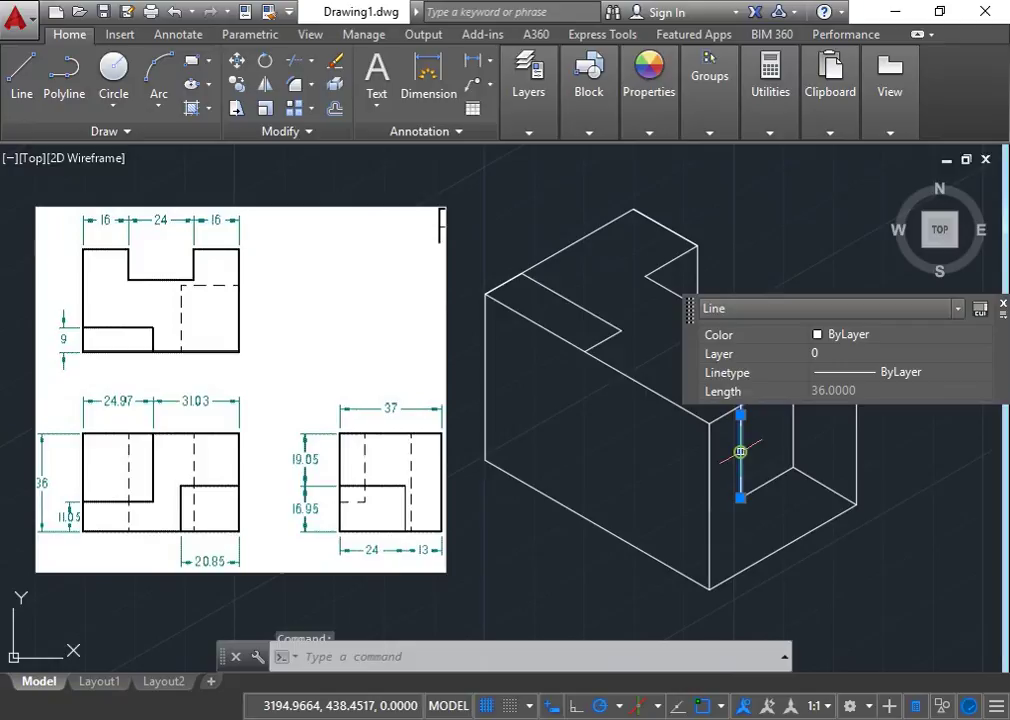
click(800, 430)
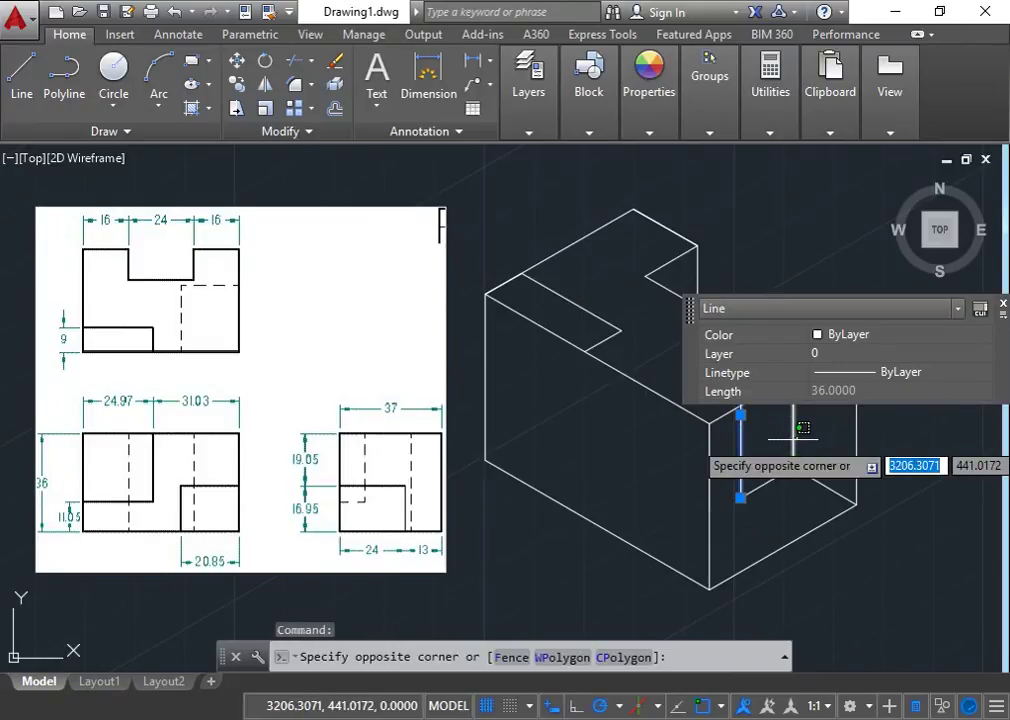
click(790, 462)
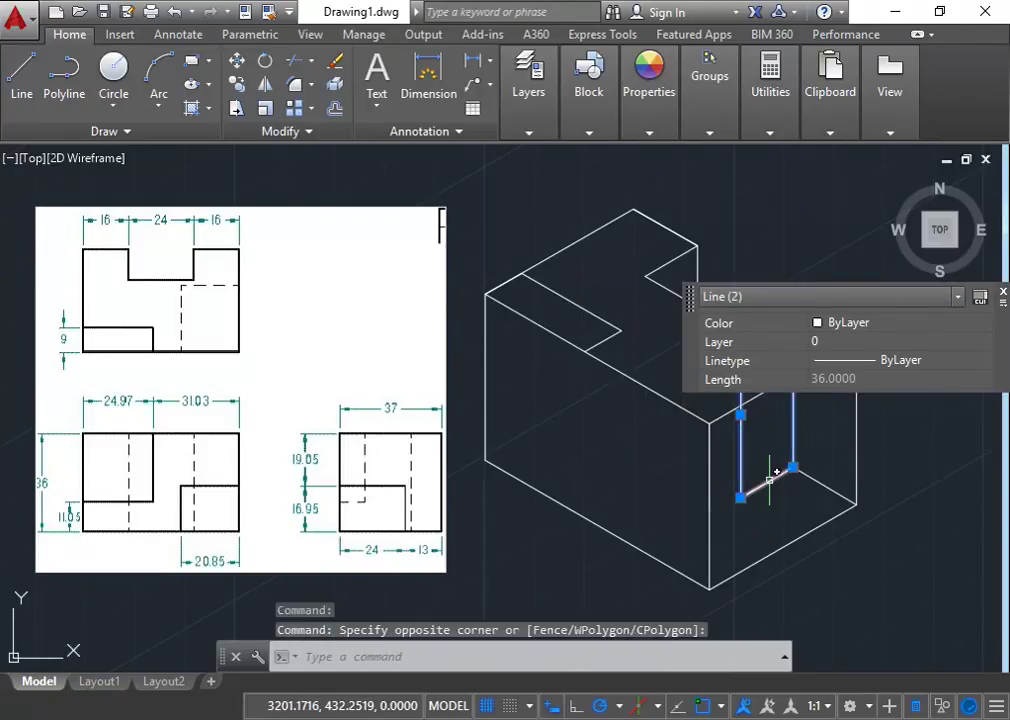
click(770, 478)
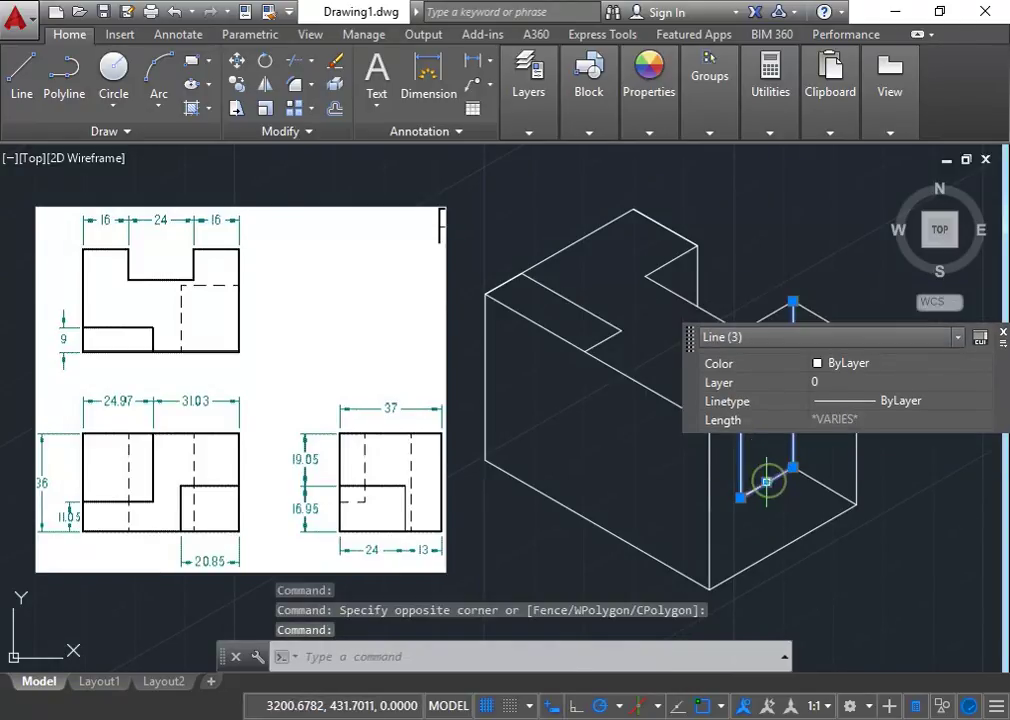
click(337, 65)
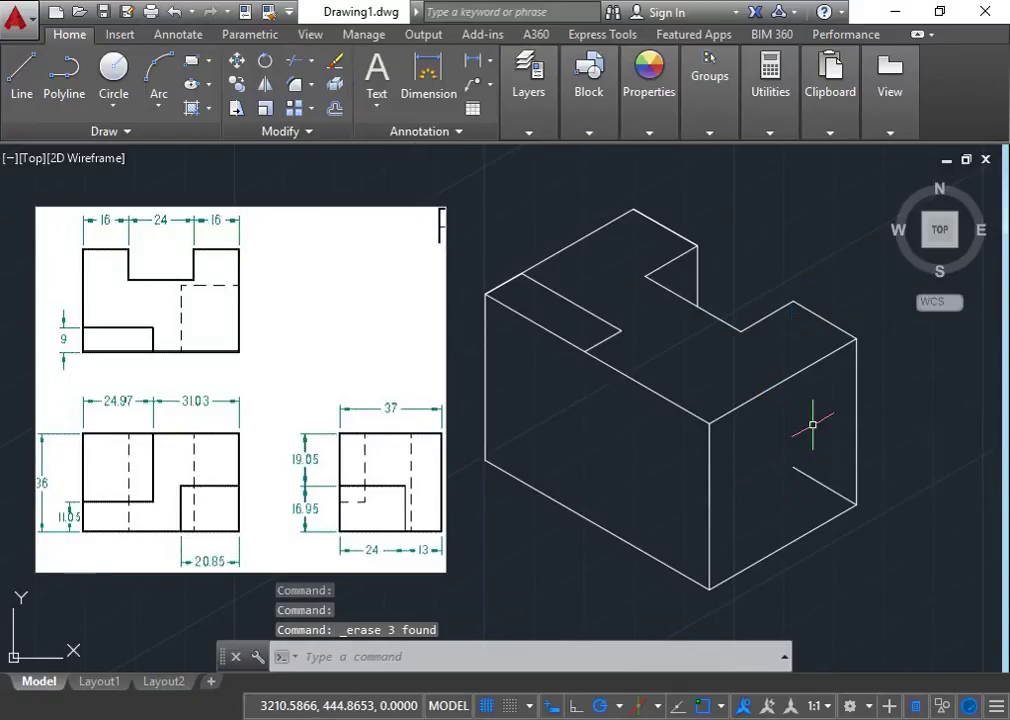
click(816, 481)
click(335, 62)
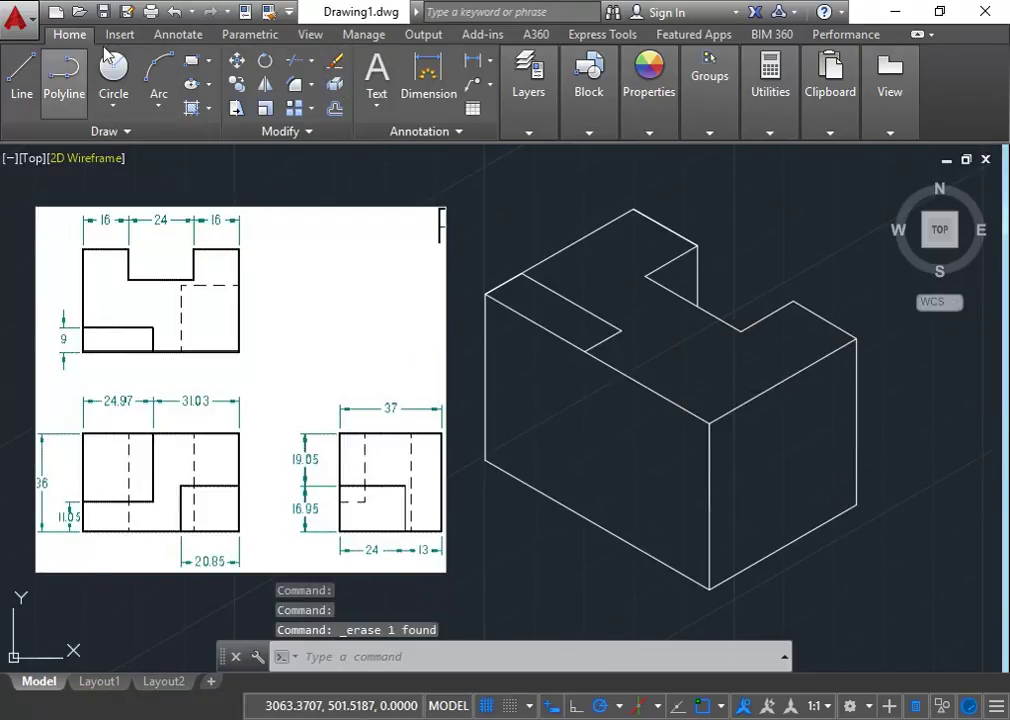
click(236, 85)
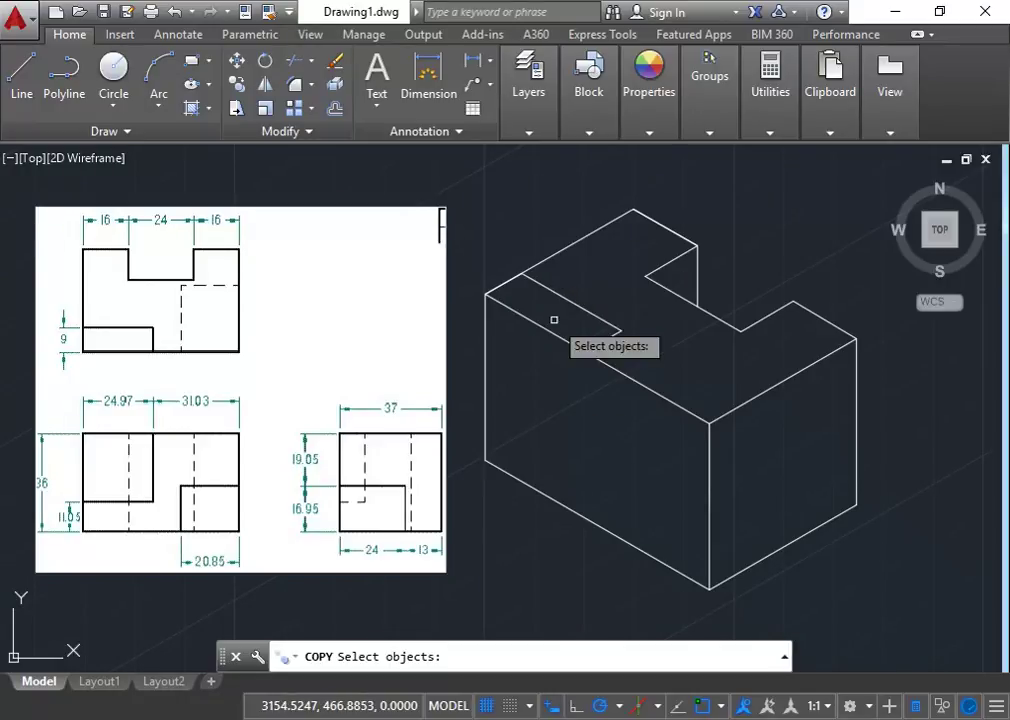
Draw lines from the lower-left corner: 11.05 vertical, 24.97 along the front face, up to the top edge.
key(Escape)
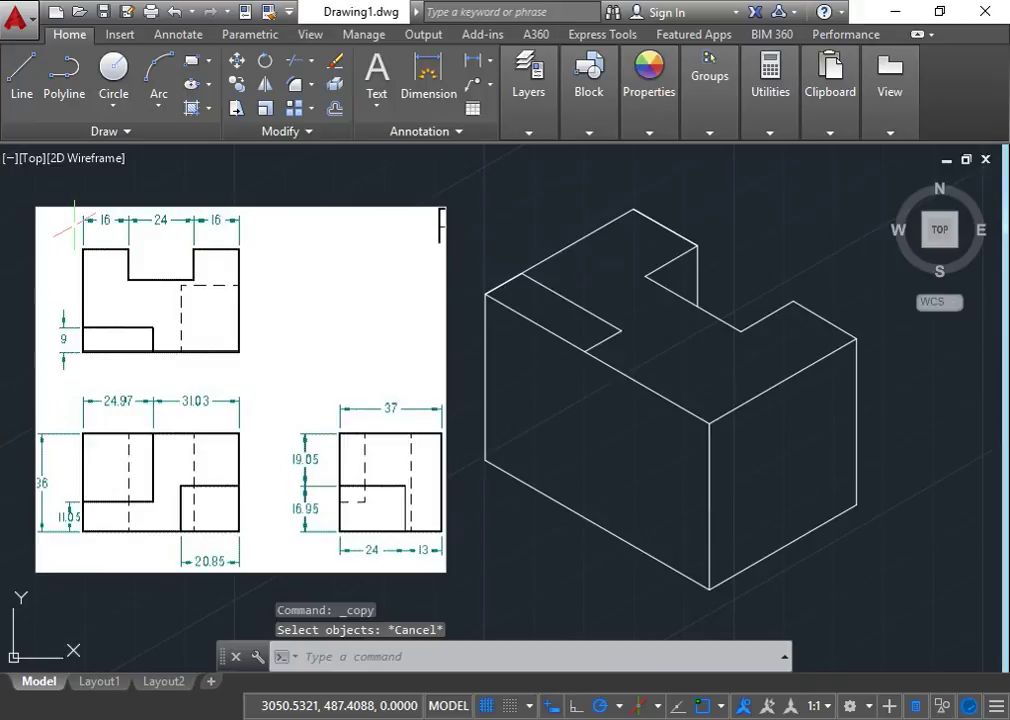
click(20, 88)
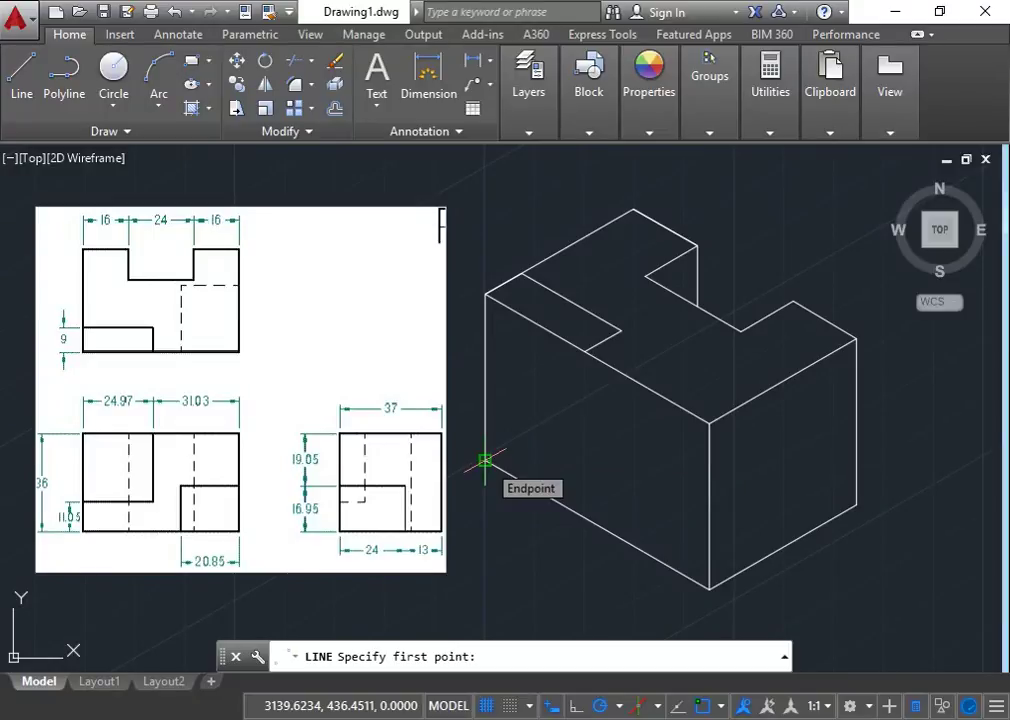
click(485, 461)
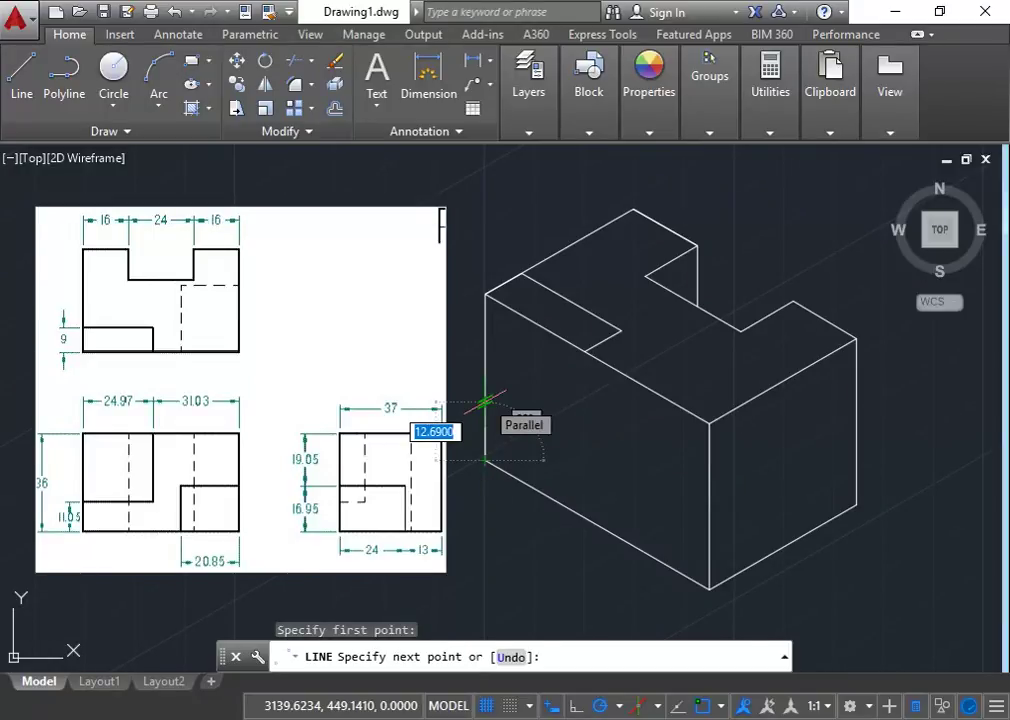
text(11.0)
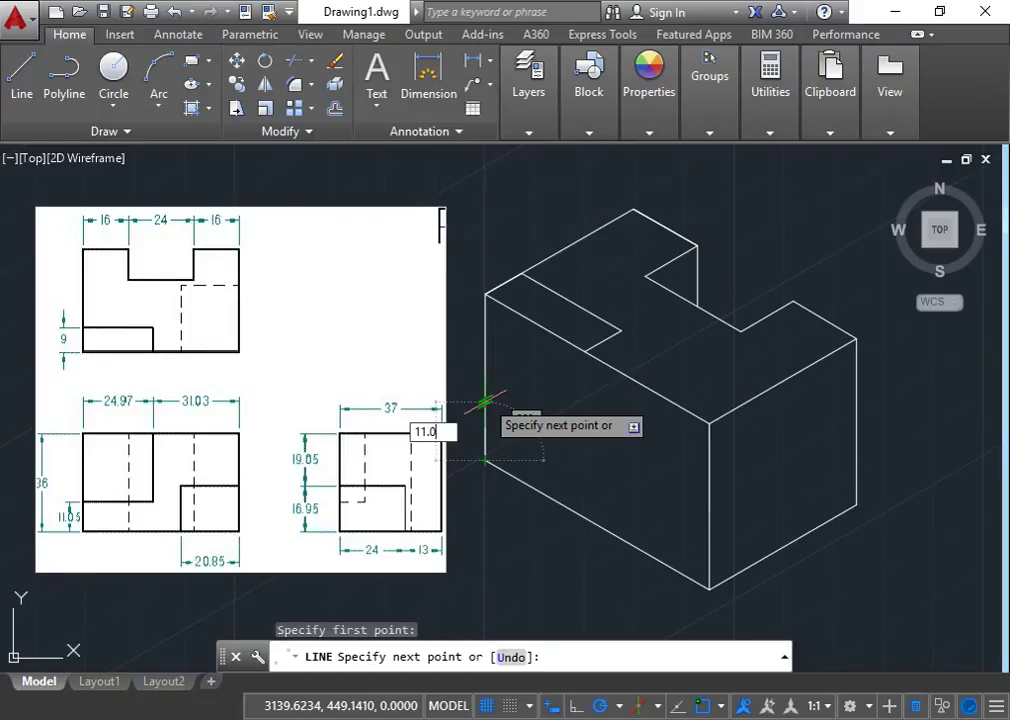
text(5)
key(Return)
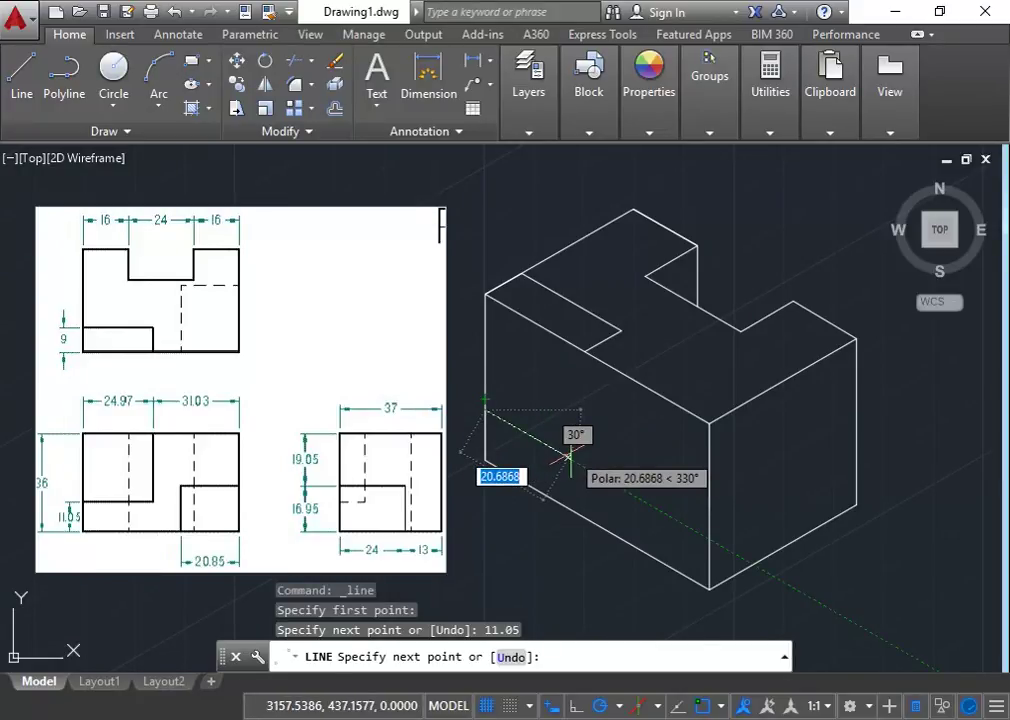
text(24.97)
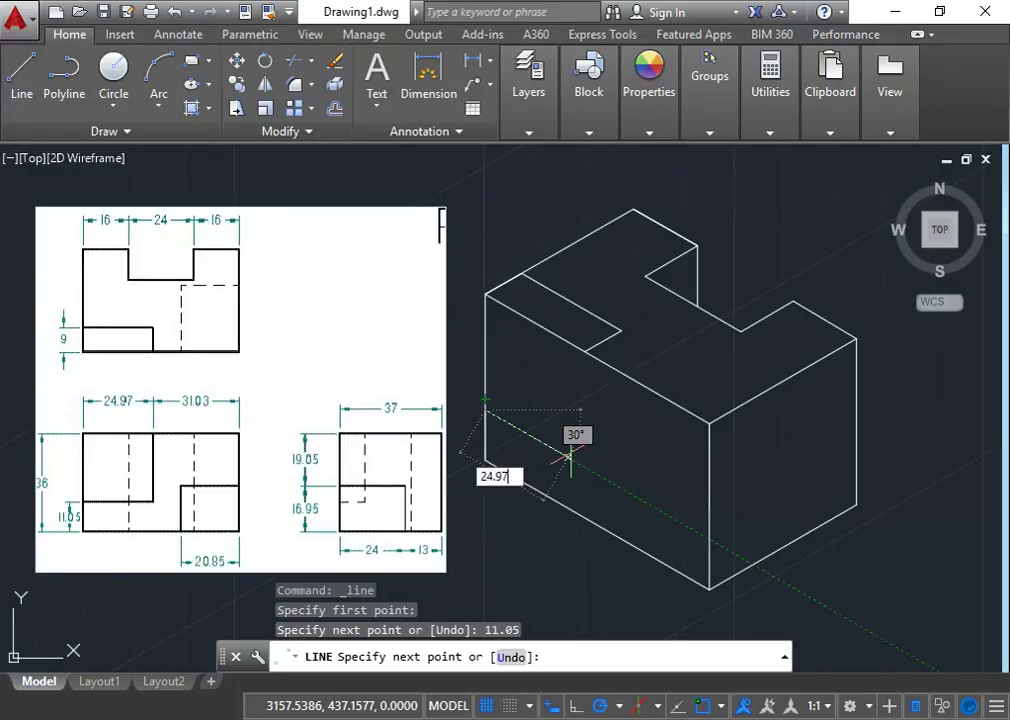
key(Return)
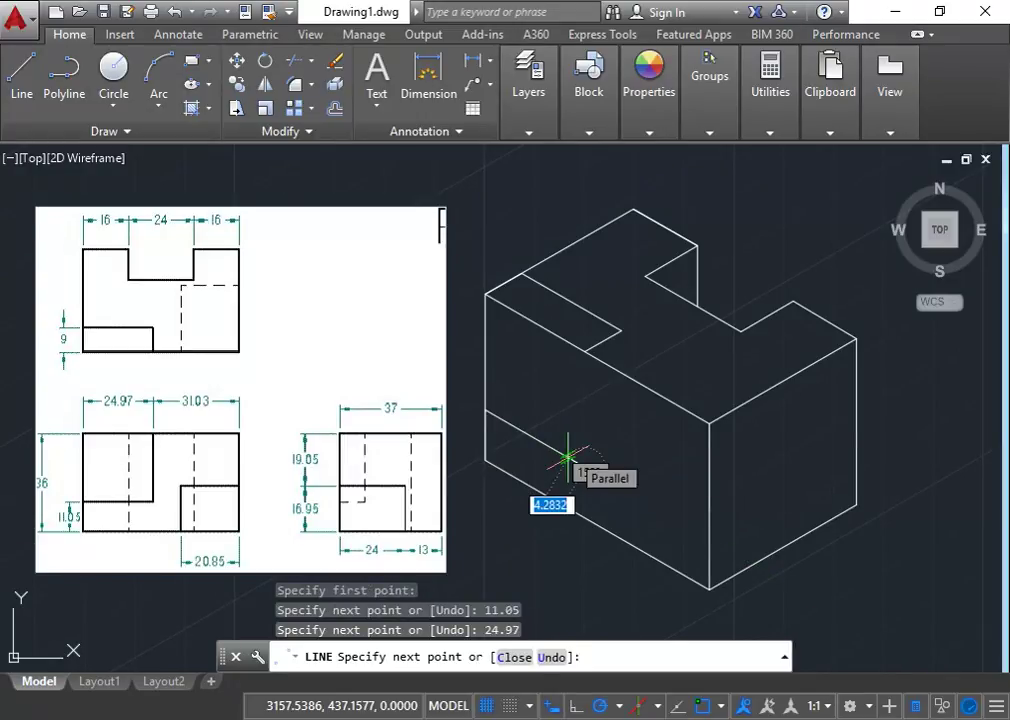
click(585, 352)
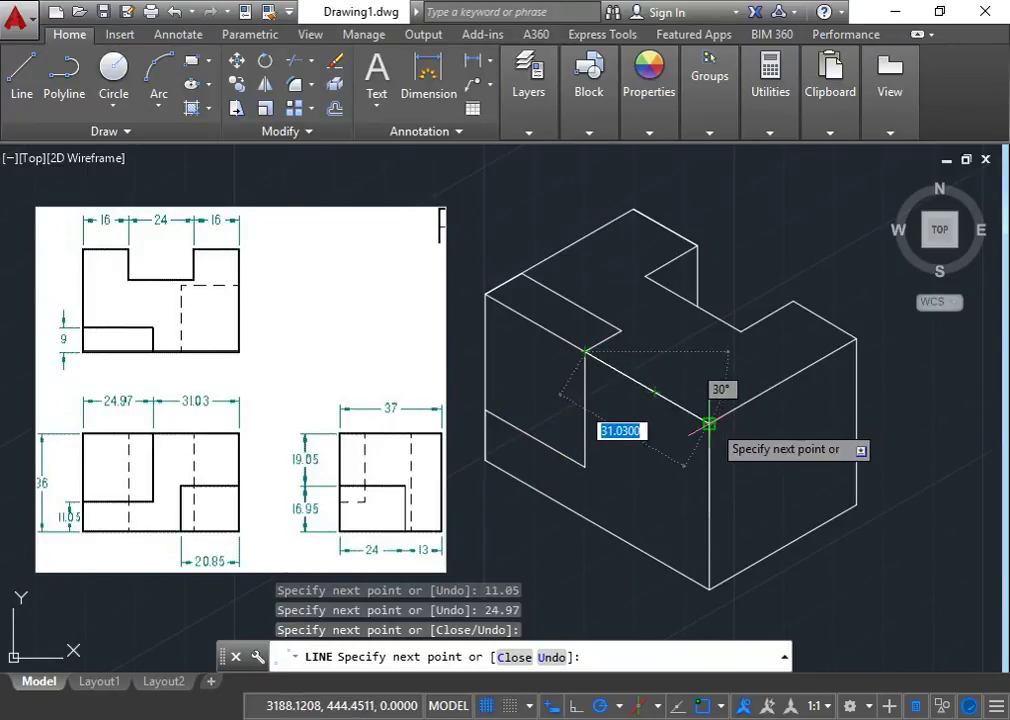
Outline the lower front cutout with 19.05 and 20.85 edges and a closing vertical edge.
click(708, 424)
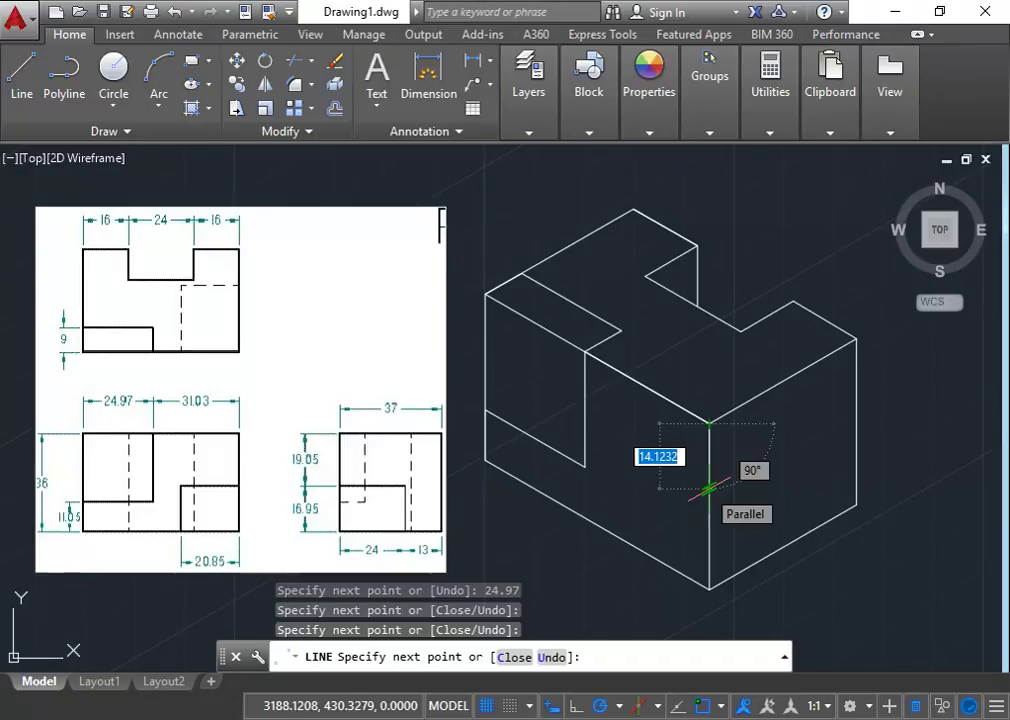
text(19.05)
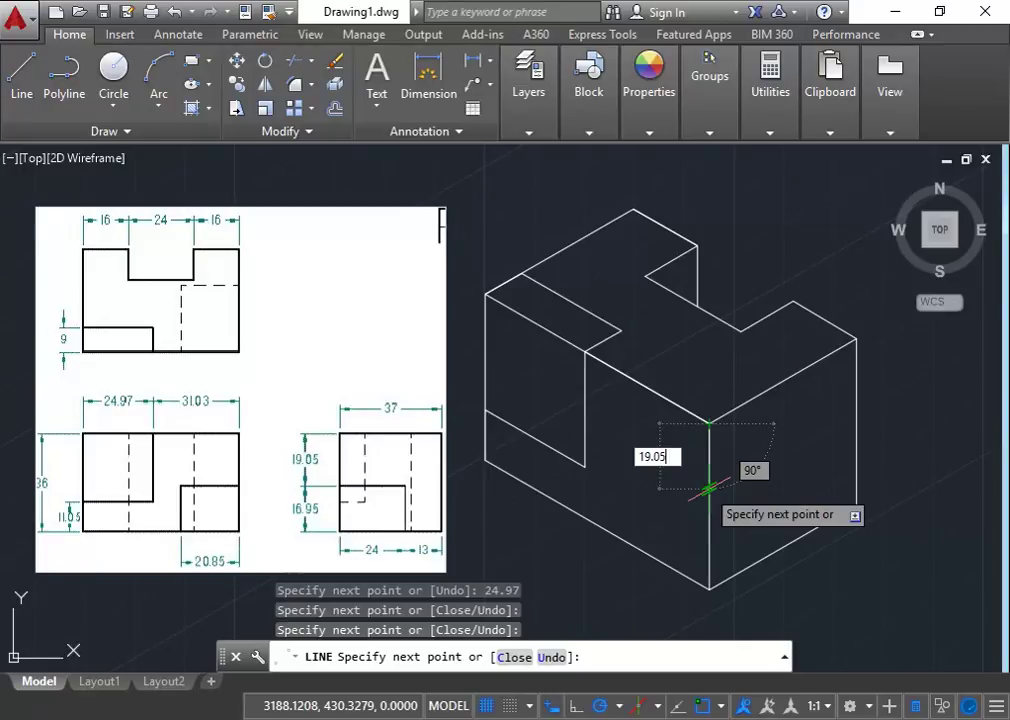
key(Return)
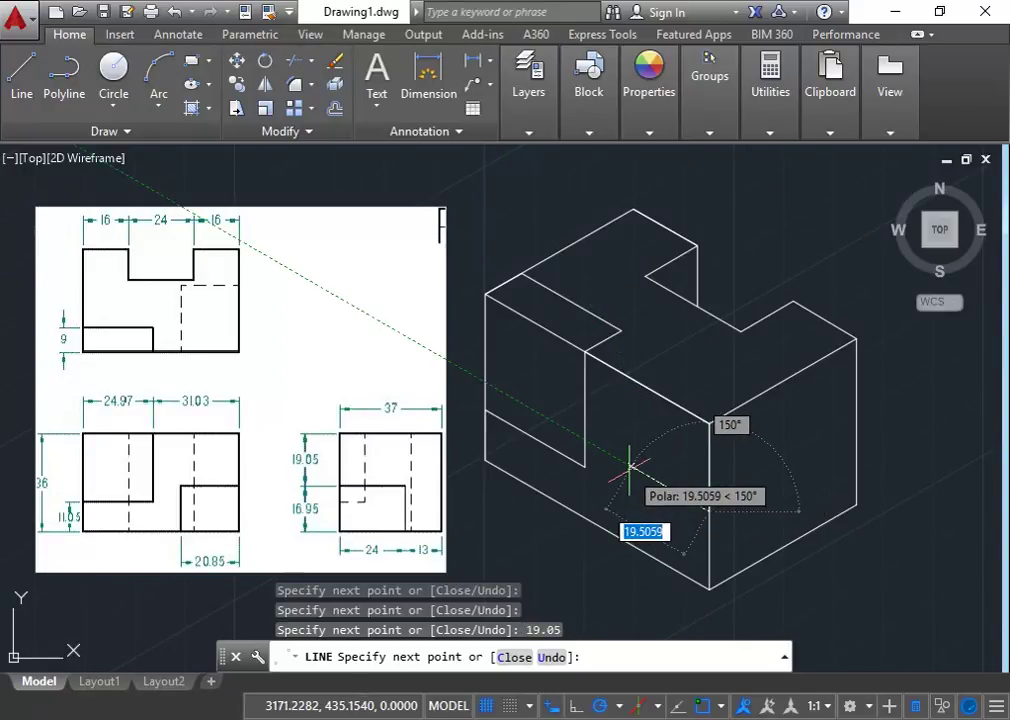
text(20.85)
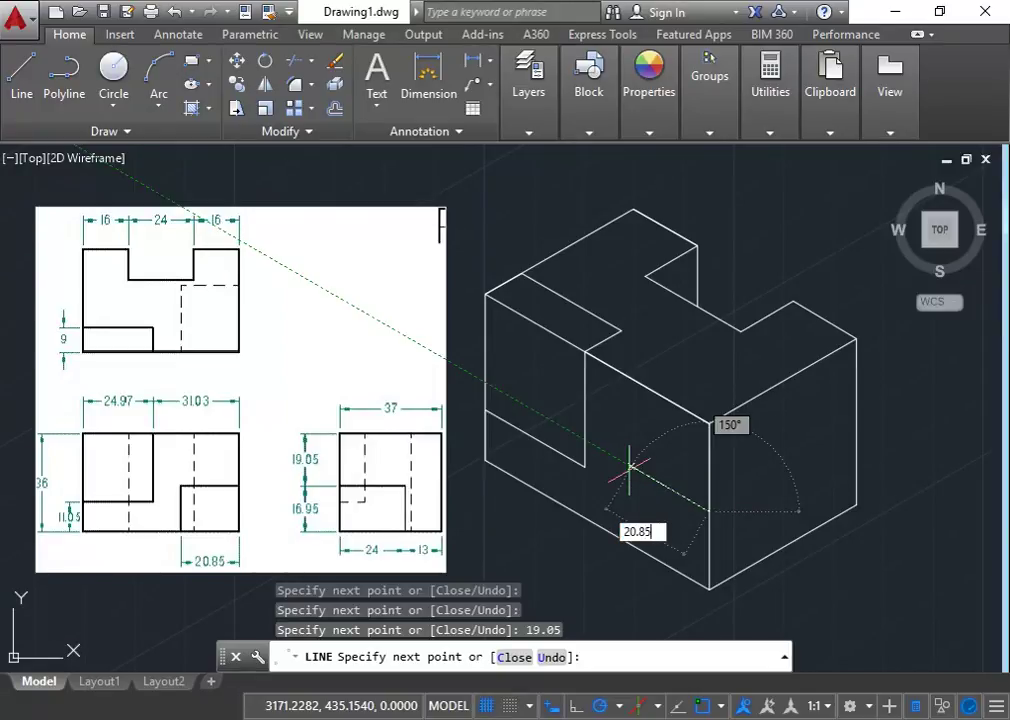
key(Return)
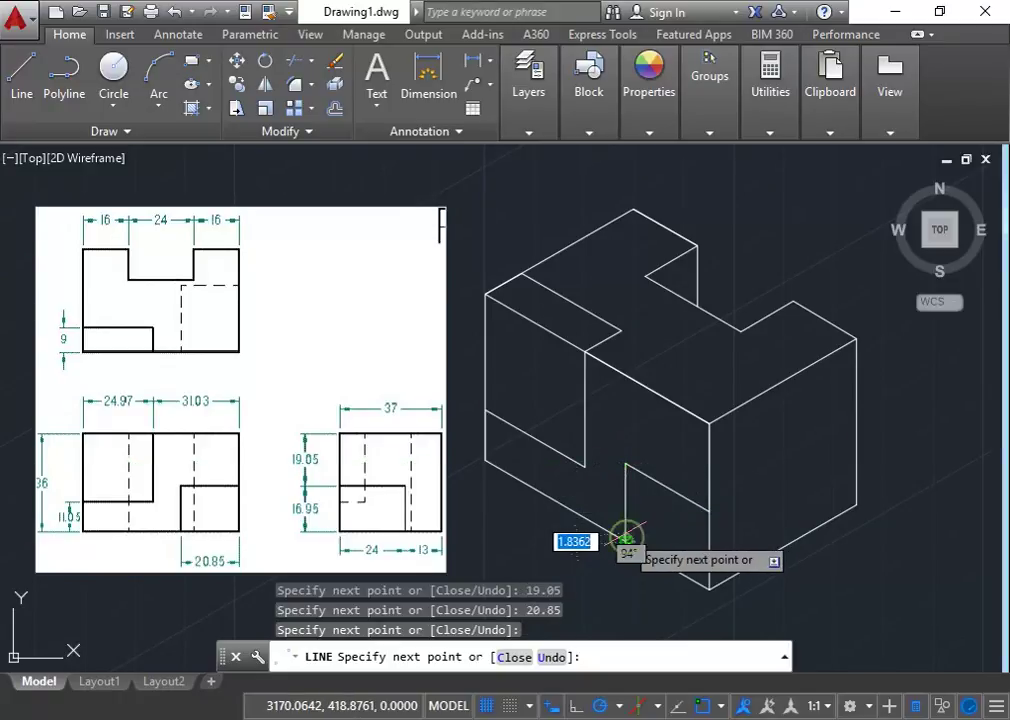
click(626, 538)
key(Escape)
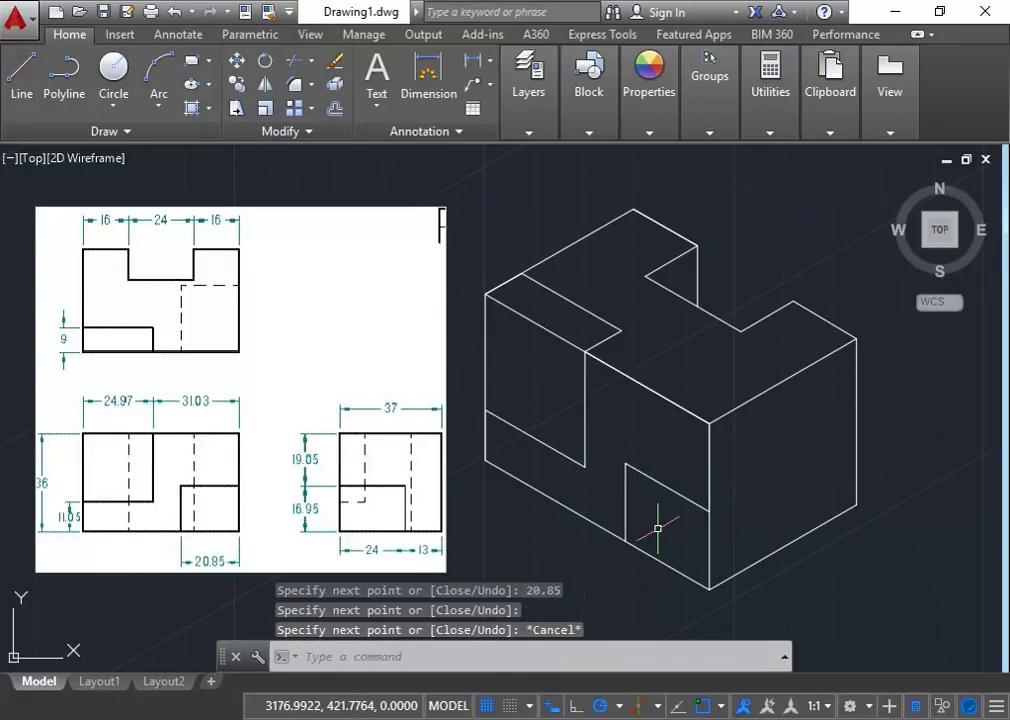
click(237, 83)
Copy the two upper-left step edges down onto the block's left face.
key(Return)
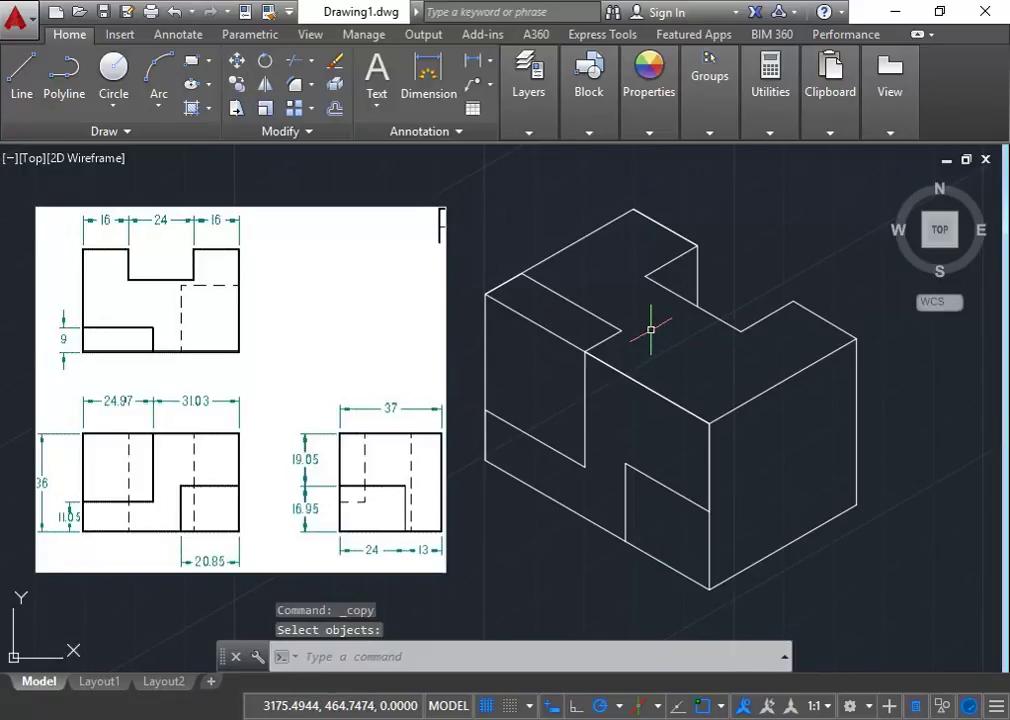
key(Return)
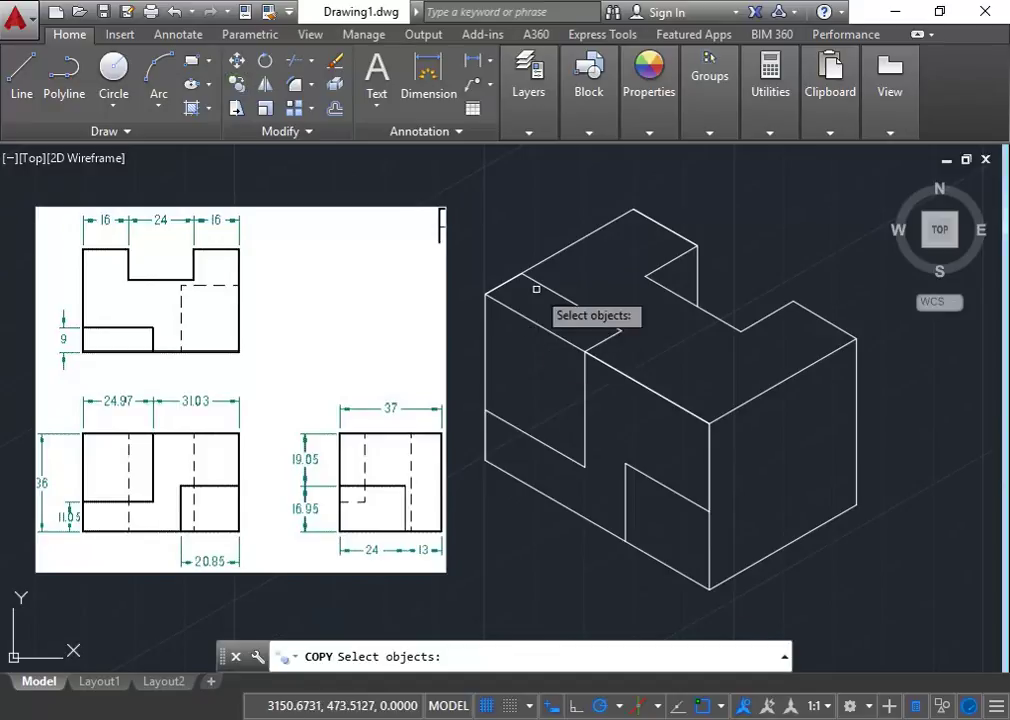
click(550, 289)
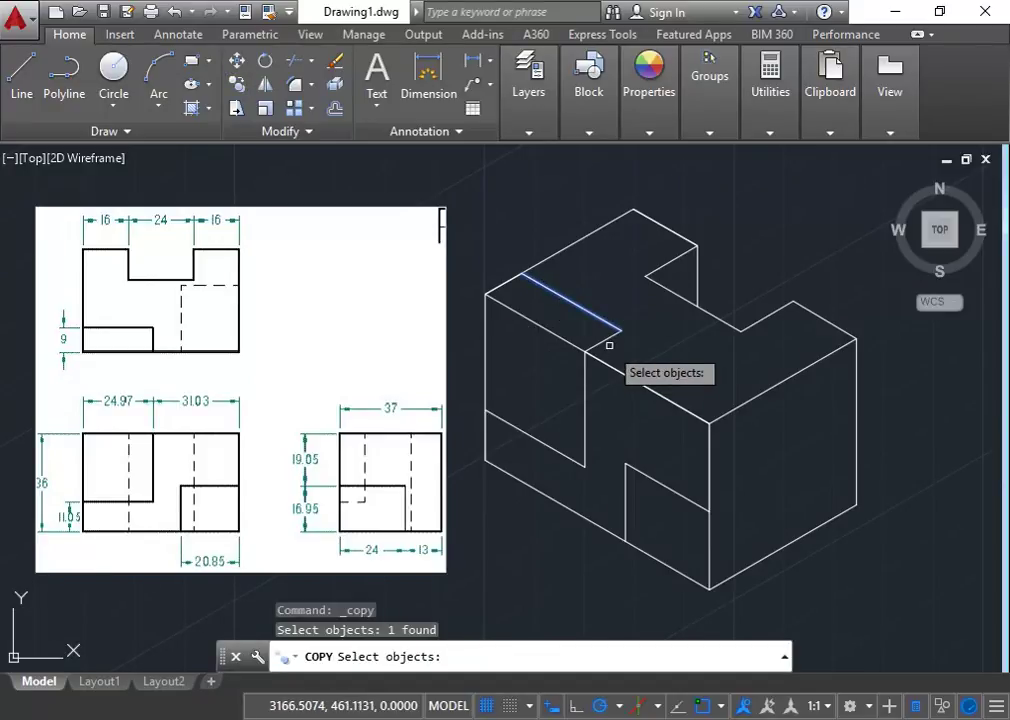
click(604, 341)
key(Return)
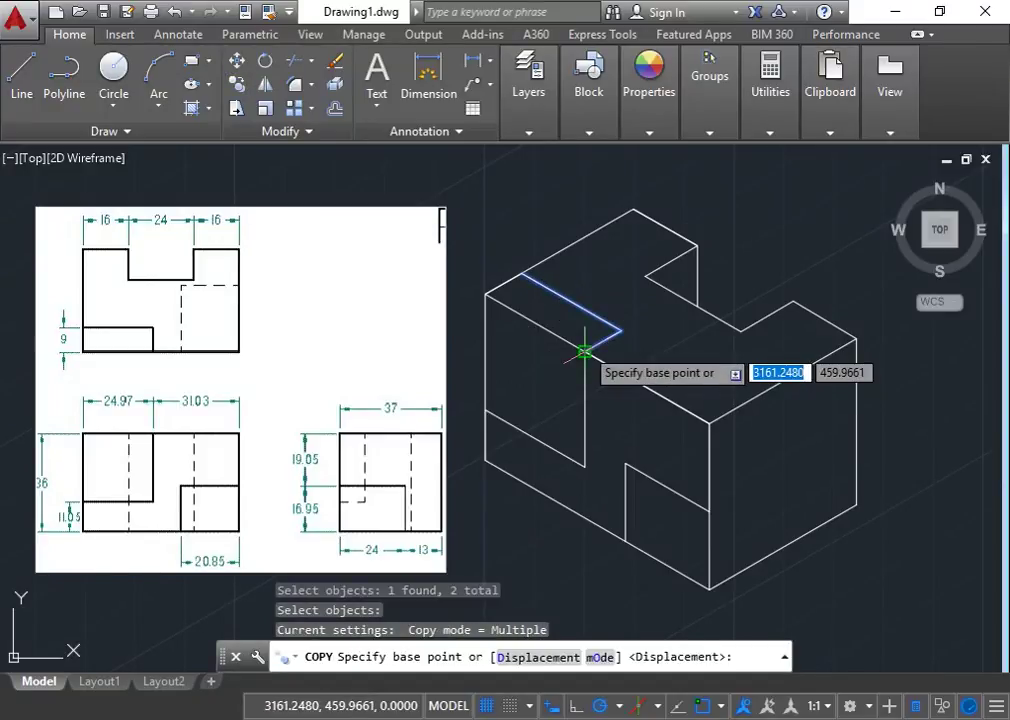
click(584, 351)
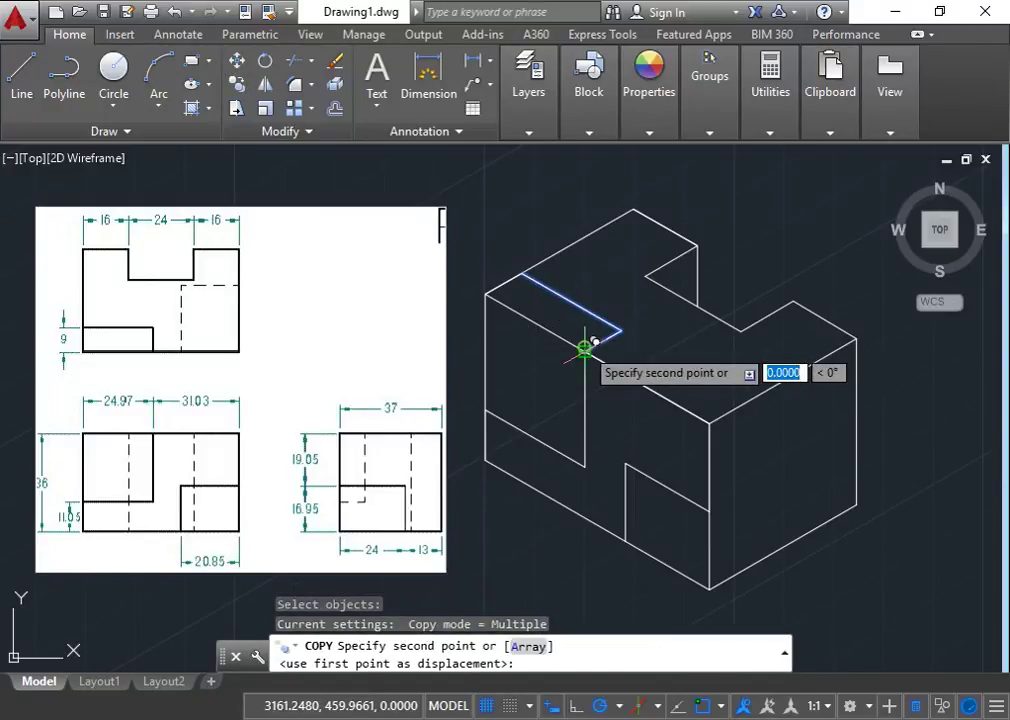
click(586, 463)
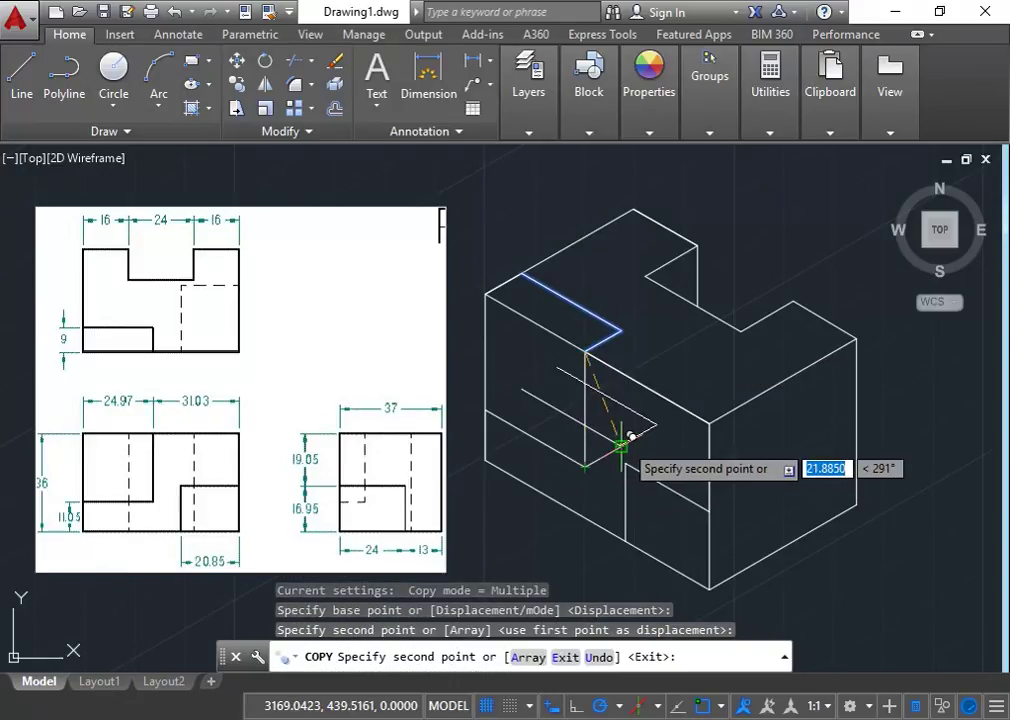
key(Escape)
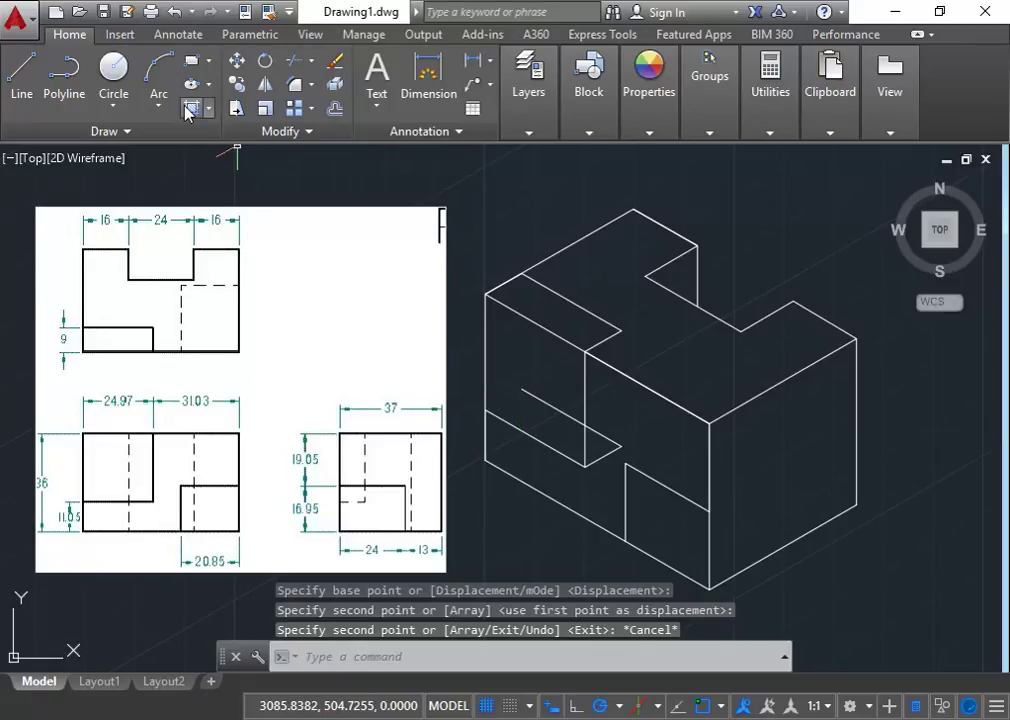
Copy the vertical step edge left to the left cutout's inner corner.
right_click(471, 217)
click(502, 228)
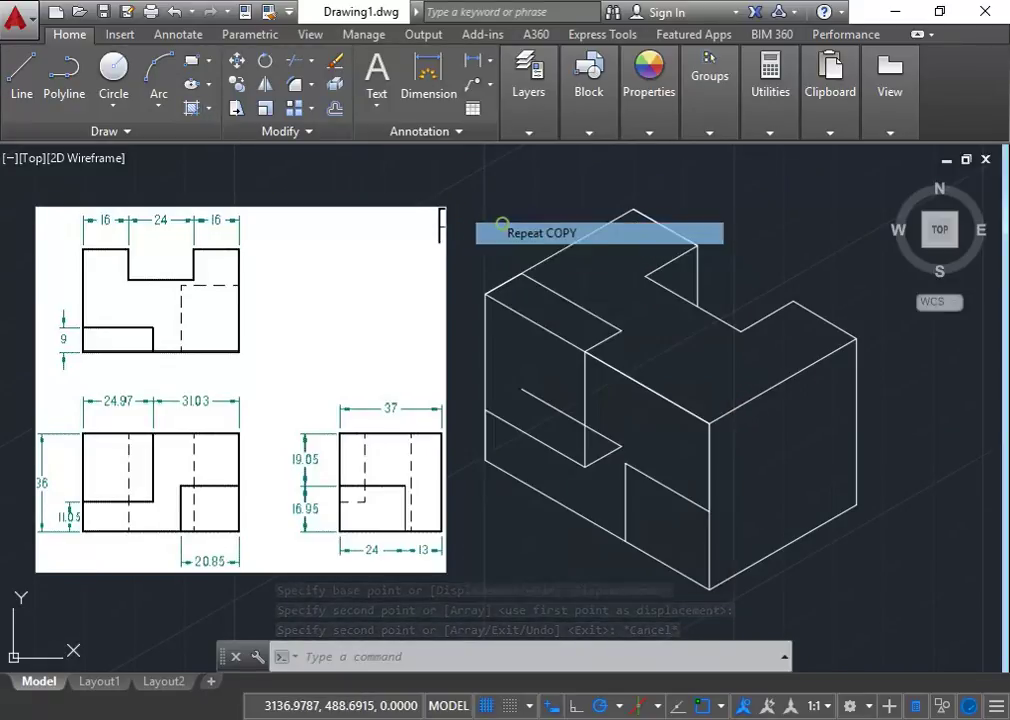
click(585, 434)
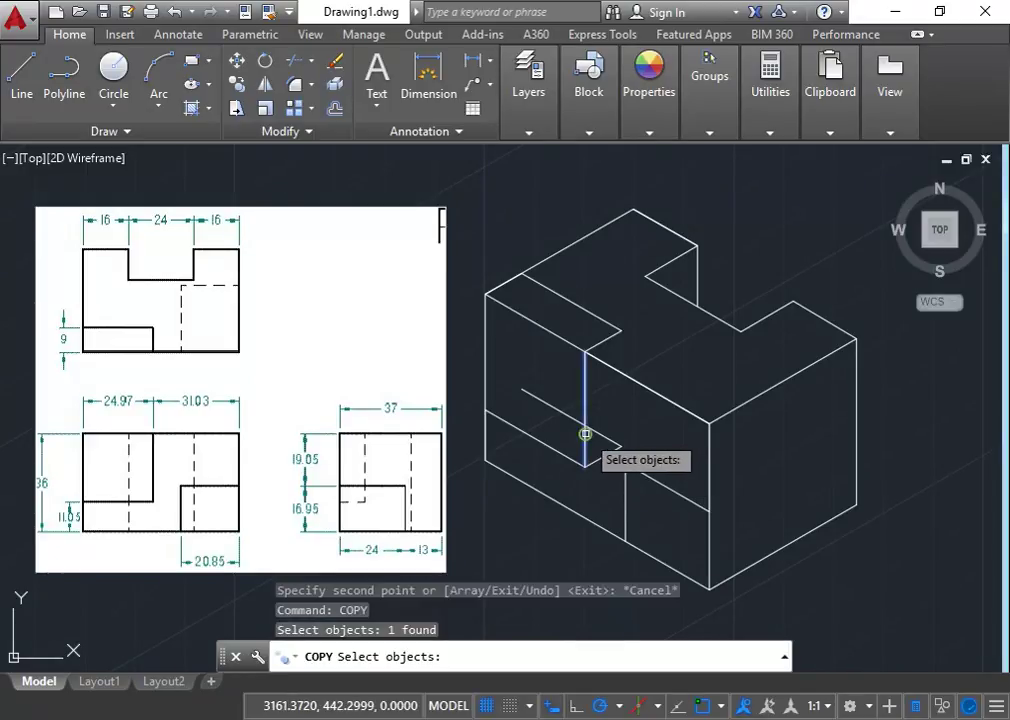
key(Return)
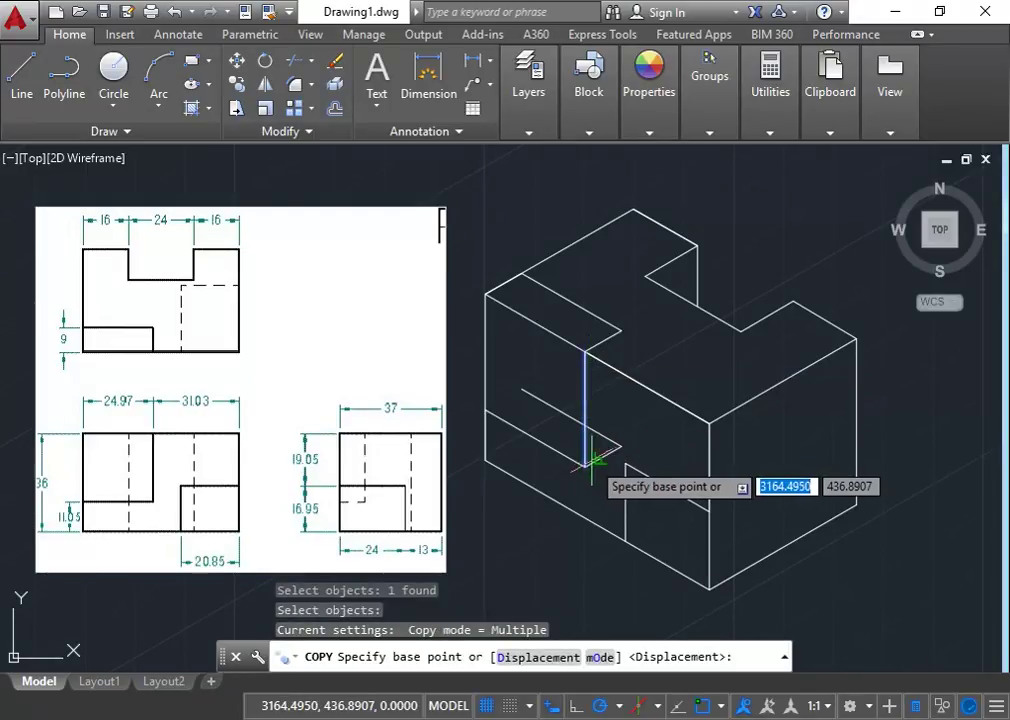
click(584, 465)
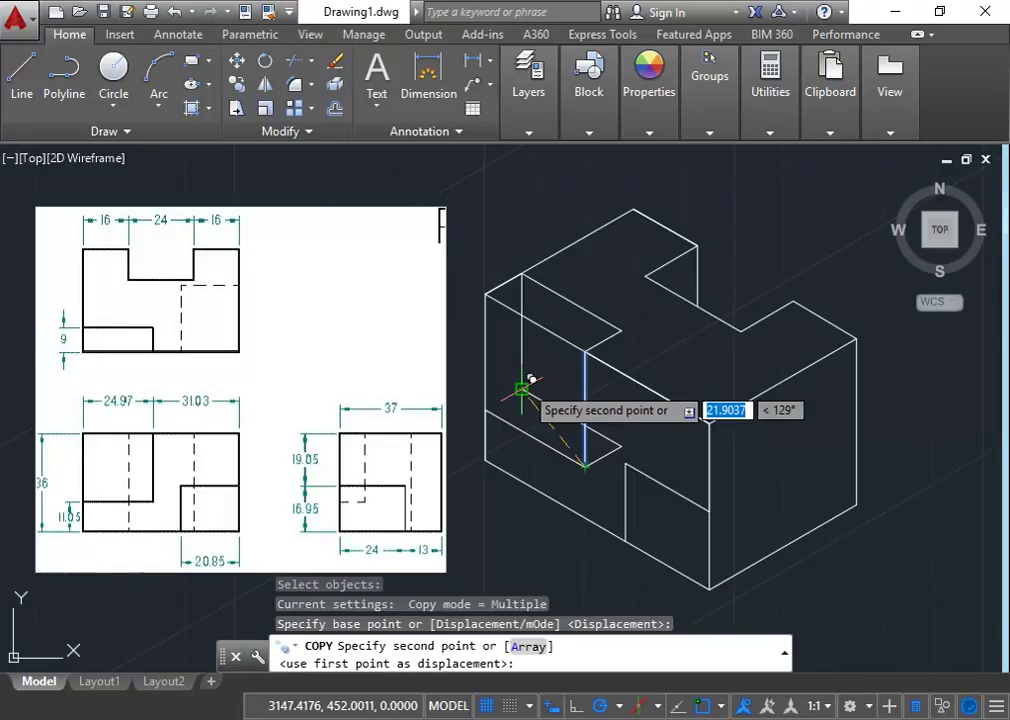
click(521, 389)
key(Escape)
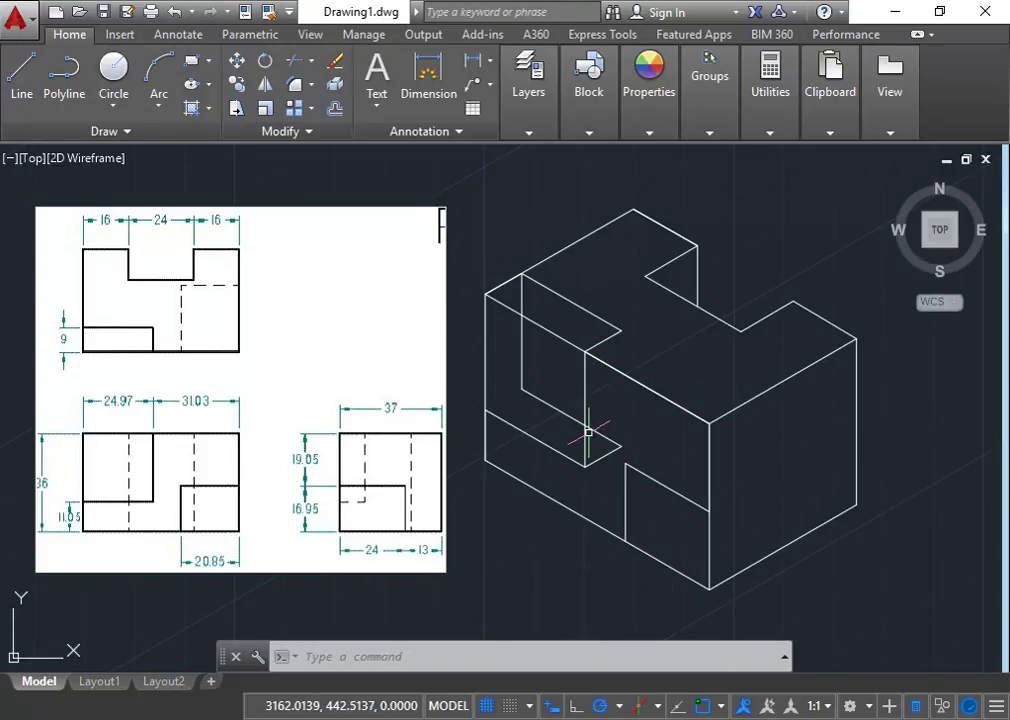
Draw a short line from the left face corner to the copied edge, closing the cutout.
click(12, 78)
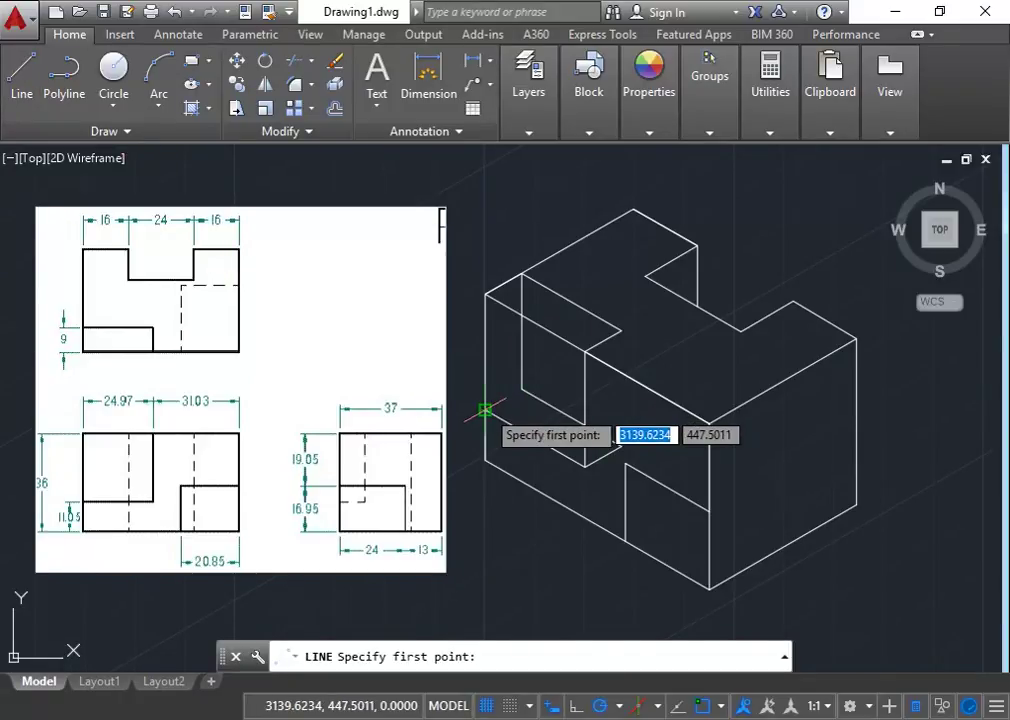
click(485, 410)
click(518, 381)
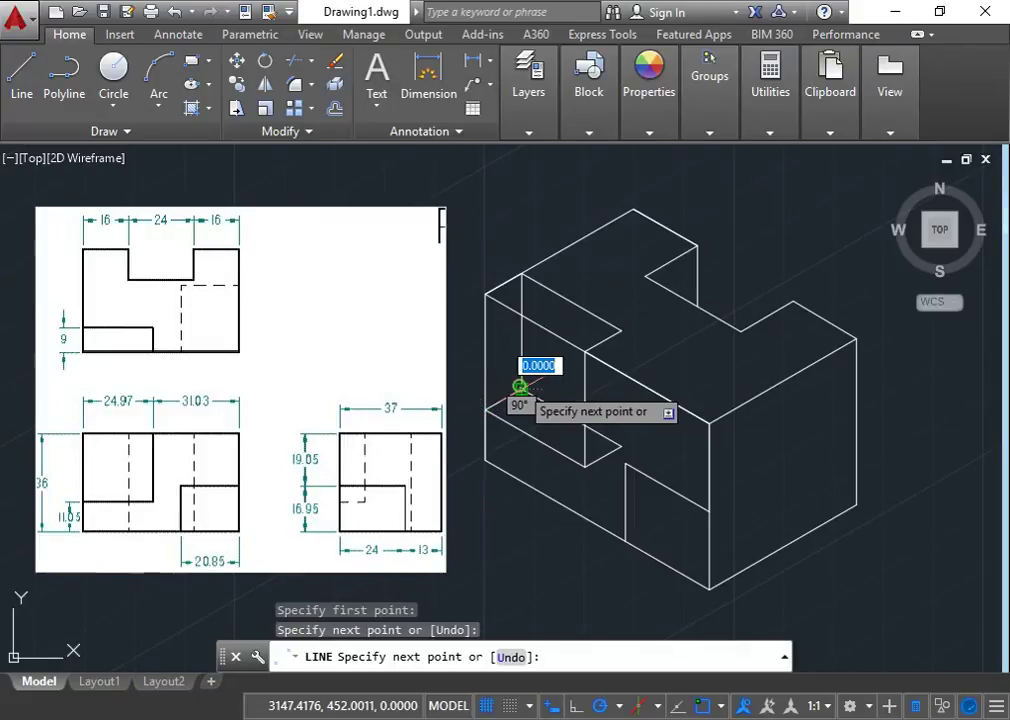
key(Escape)
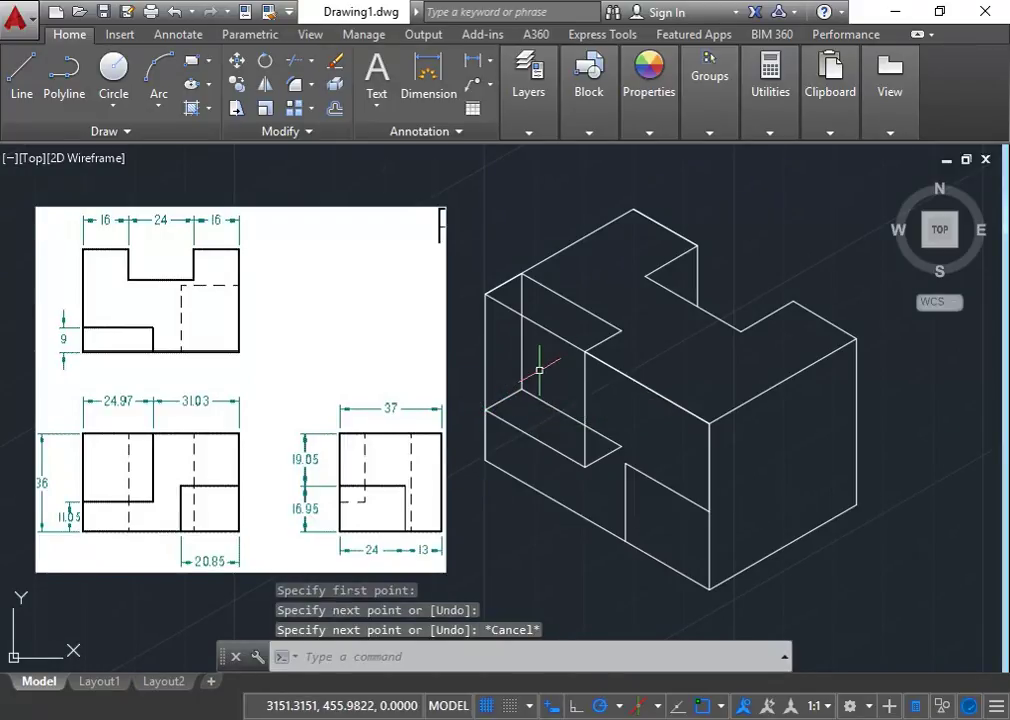
Trim the extra cutout segments and erase the short edge at the top-left corner.
click(305, 75)
key(Return)
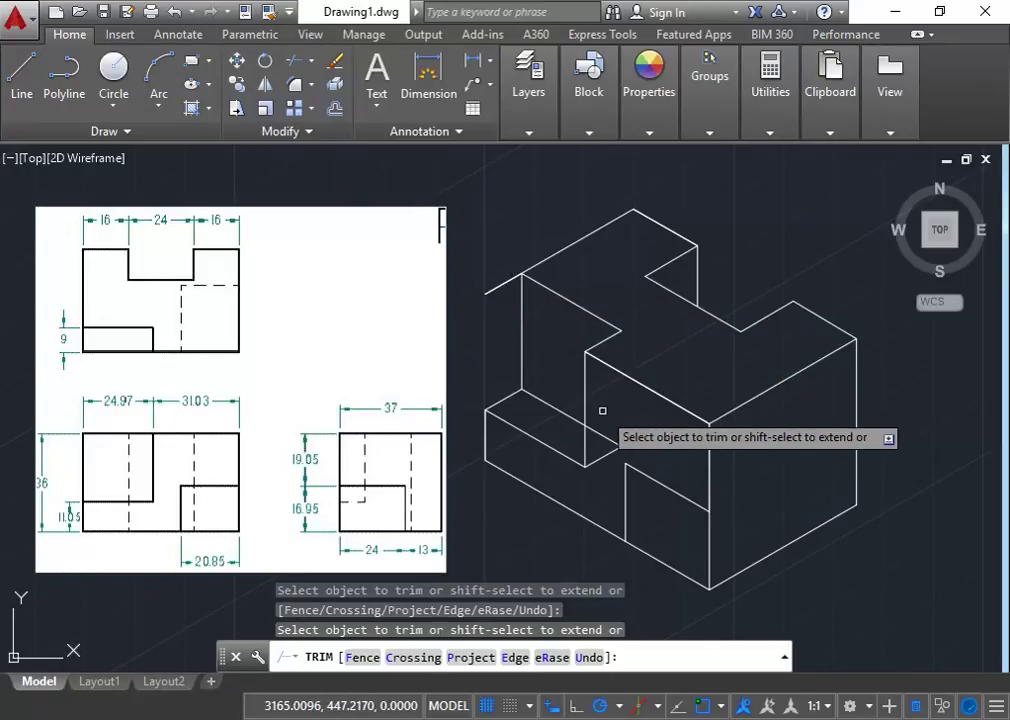
key(Escape)
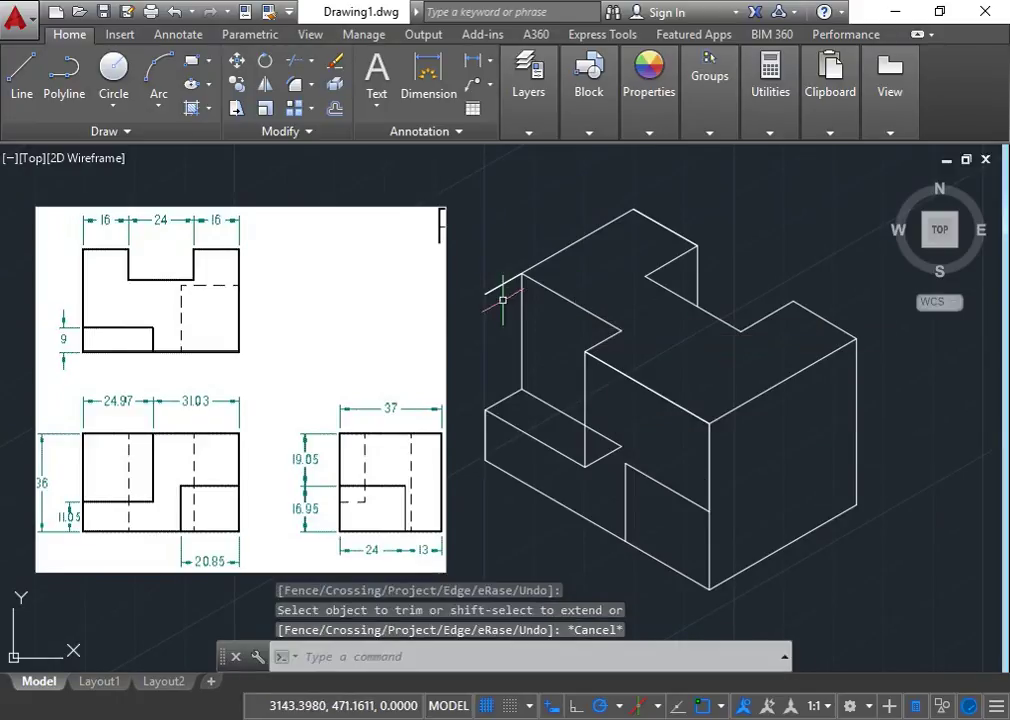
click(500, 290)
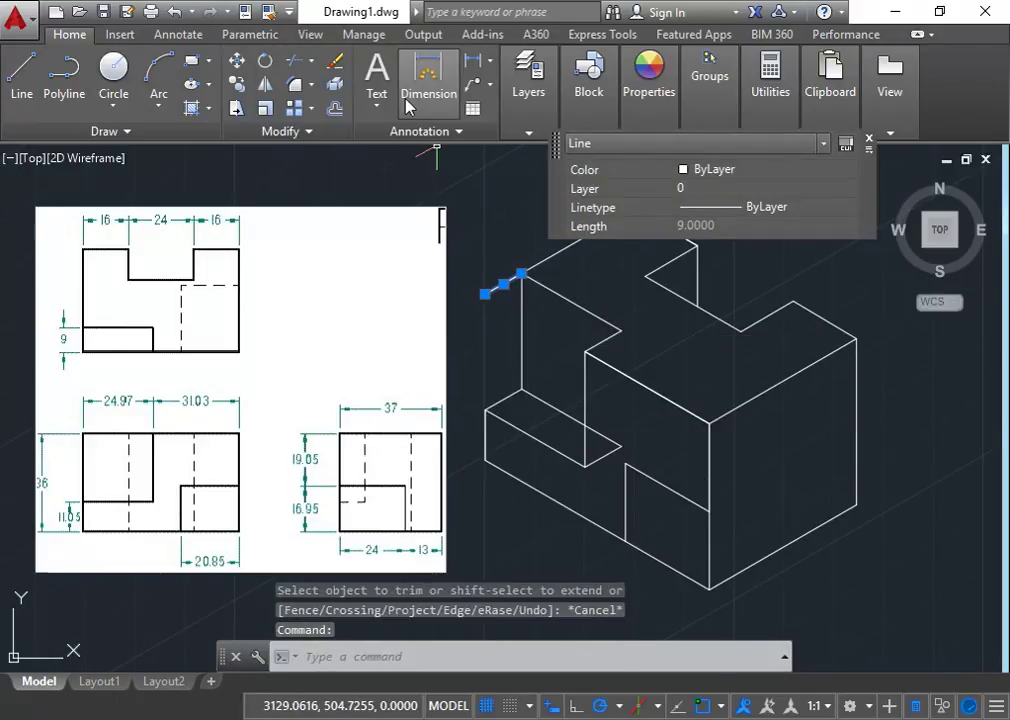
click(338, 64)
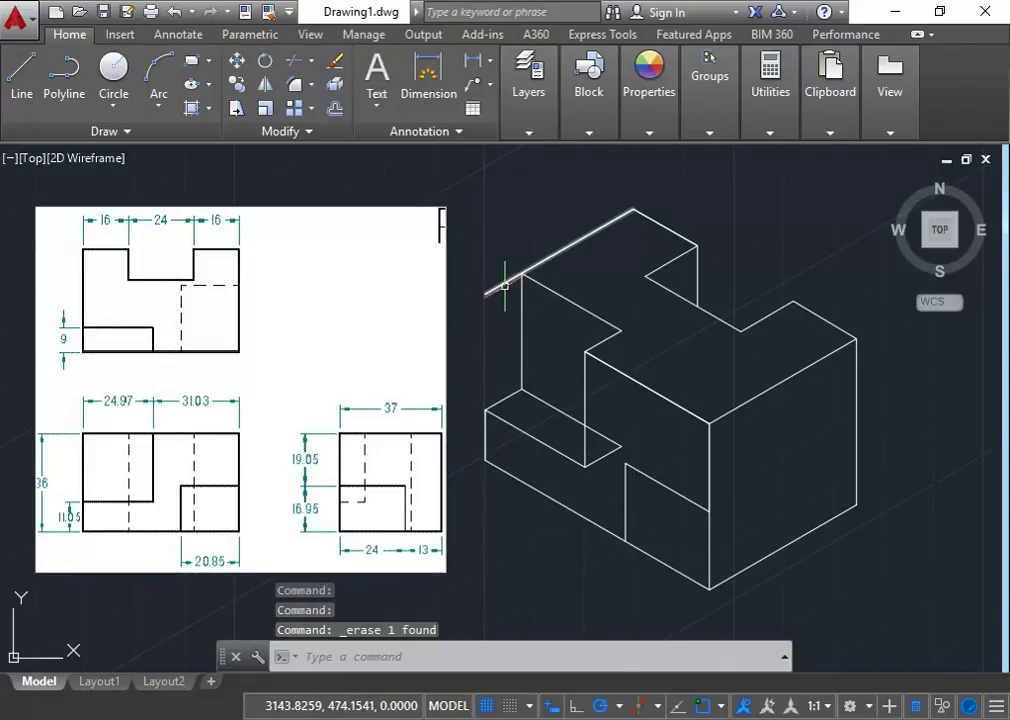
Trim the remaining extra segments and erase the stub near the step corner.
click(303, 64)
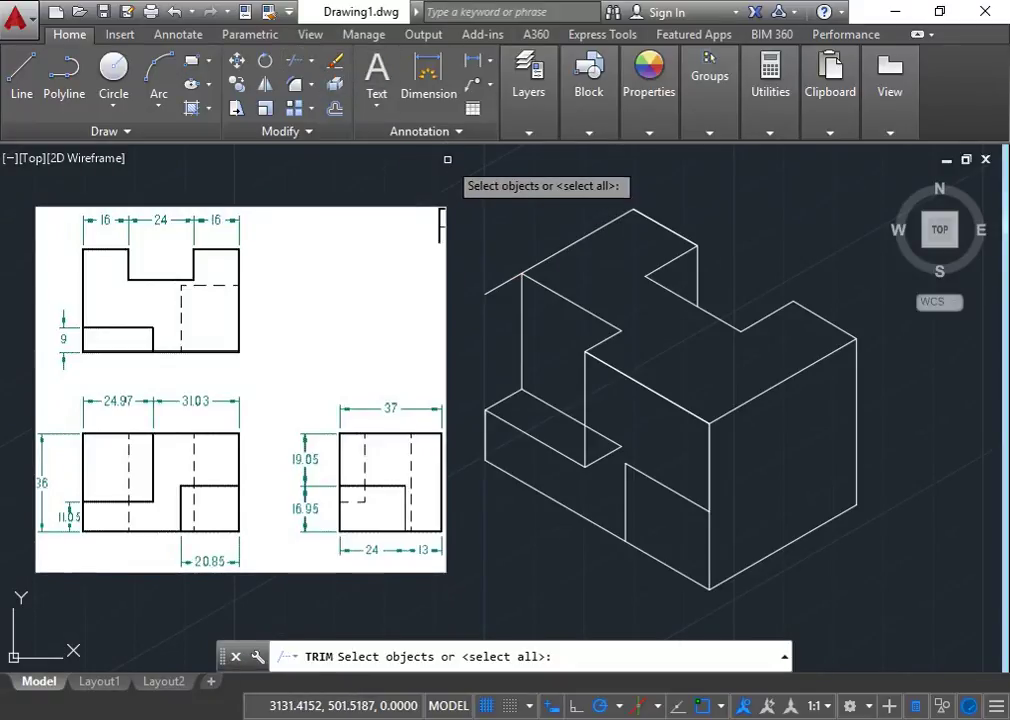
key(Return)
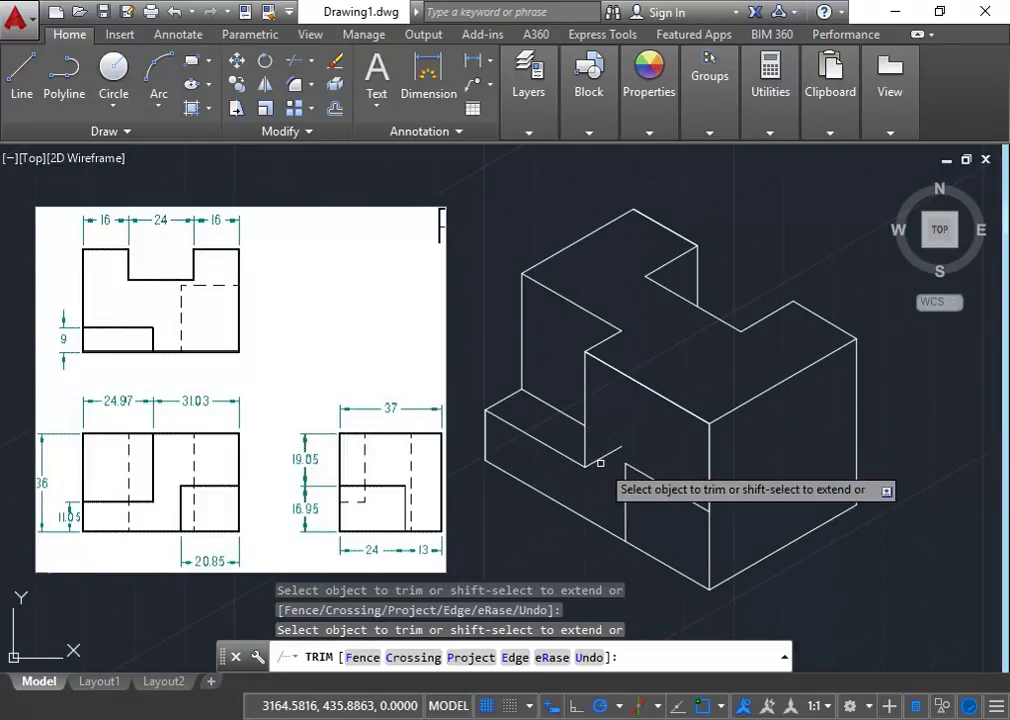
key(Escape)
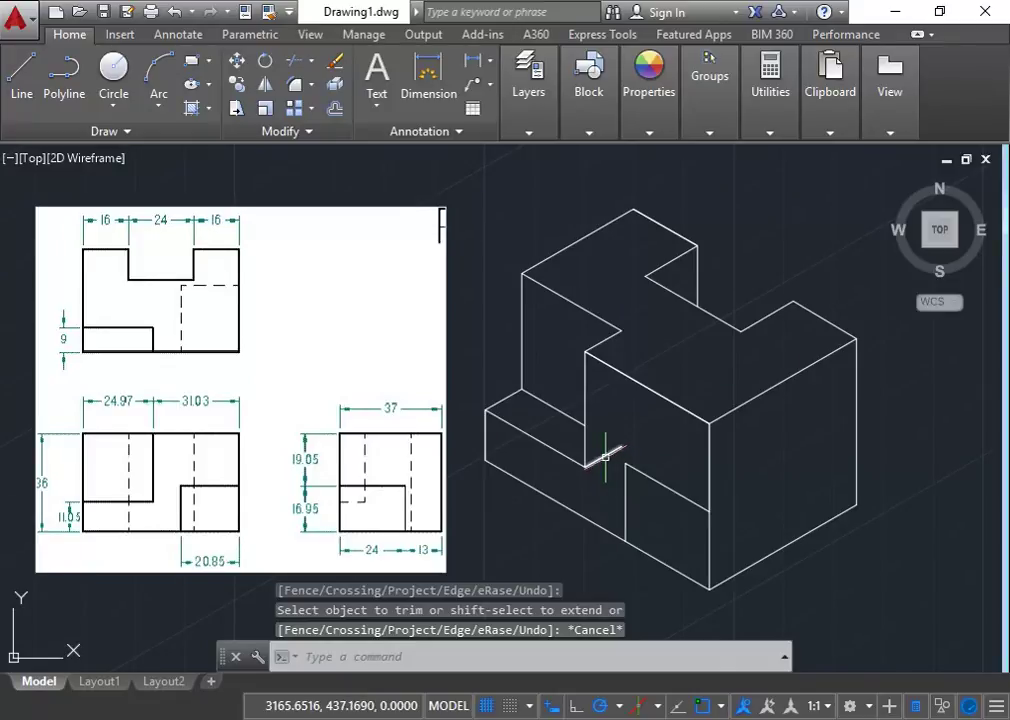
click(605, 458)
click(335, 61)
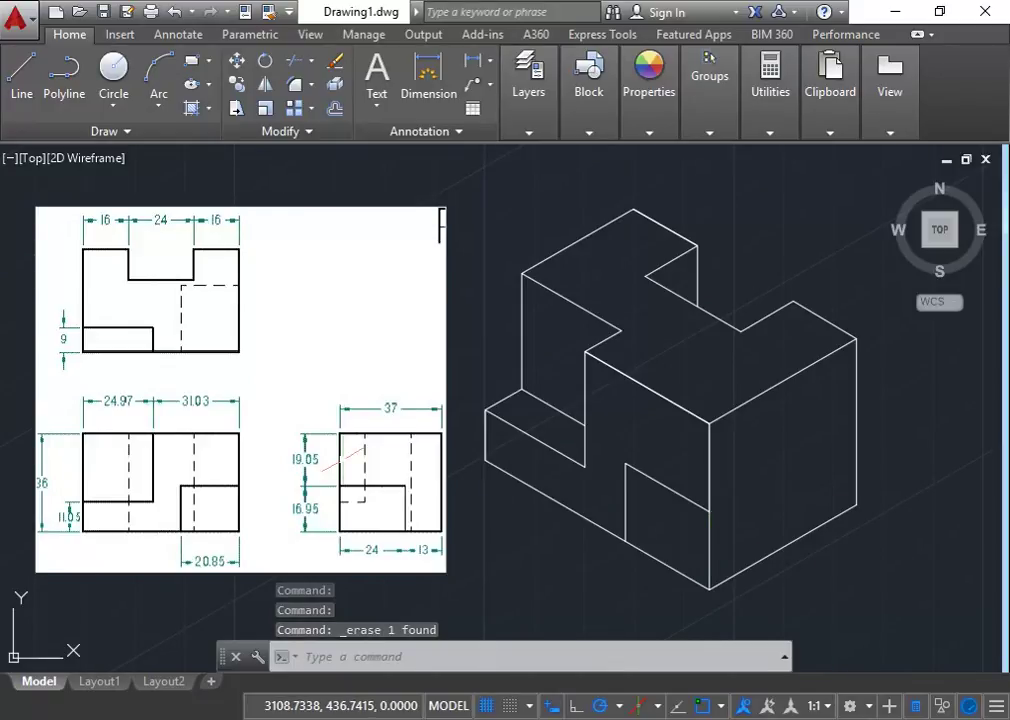
Draw a 24-unit isometric edge from the front cutout's lower corner, ending in a vertical edge.
click(12, 90)
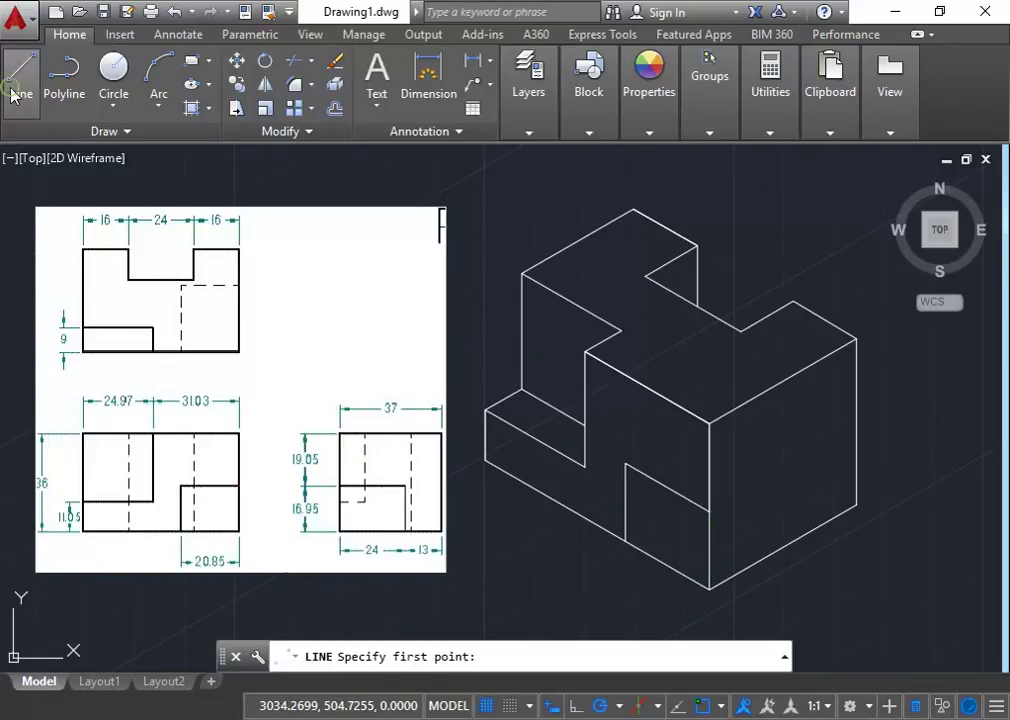
click(708, 511)
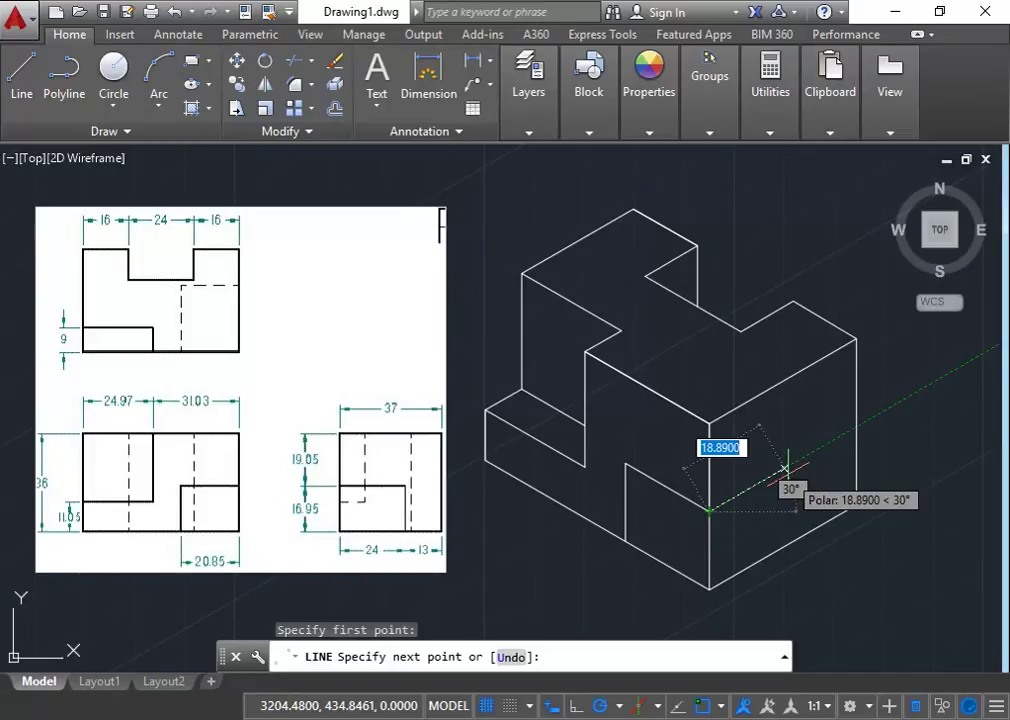
text(24)
key(Return)
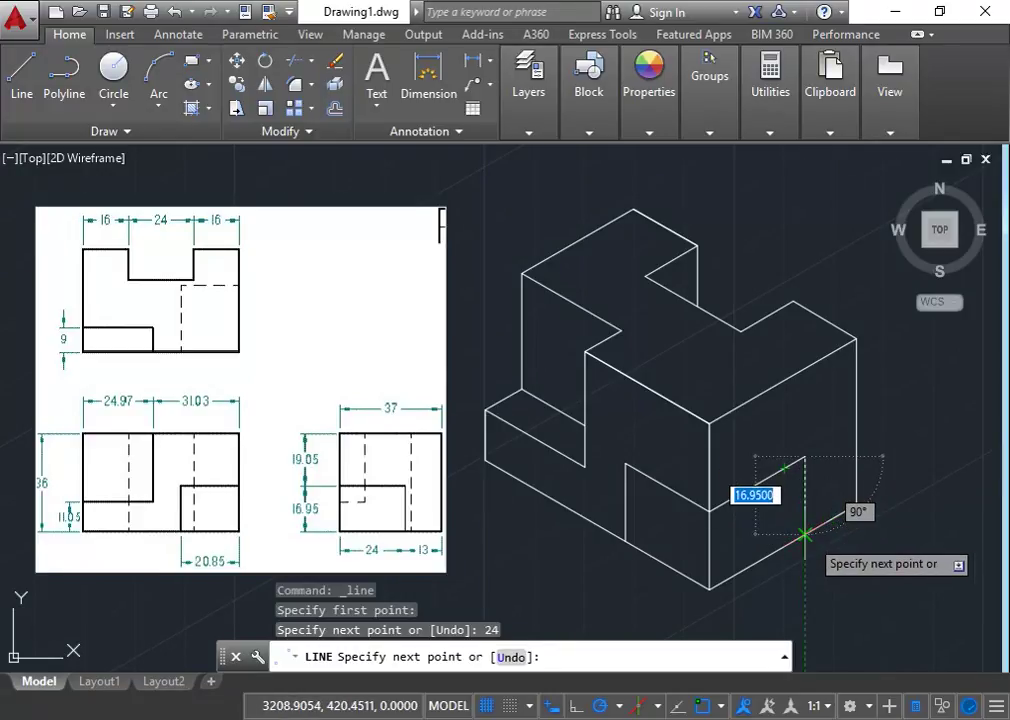
click(805, 535)
key(Escape)
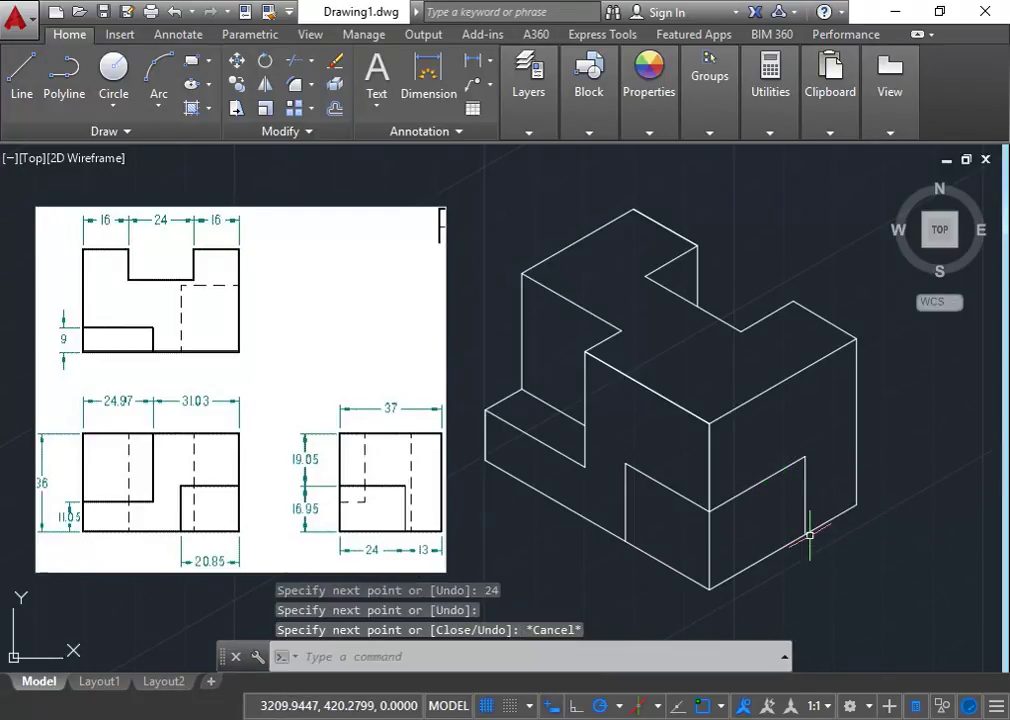
Copy the cutout's sloping and vertical edges from its corner up toward the front top corner.
click(236, 88)
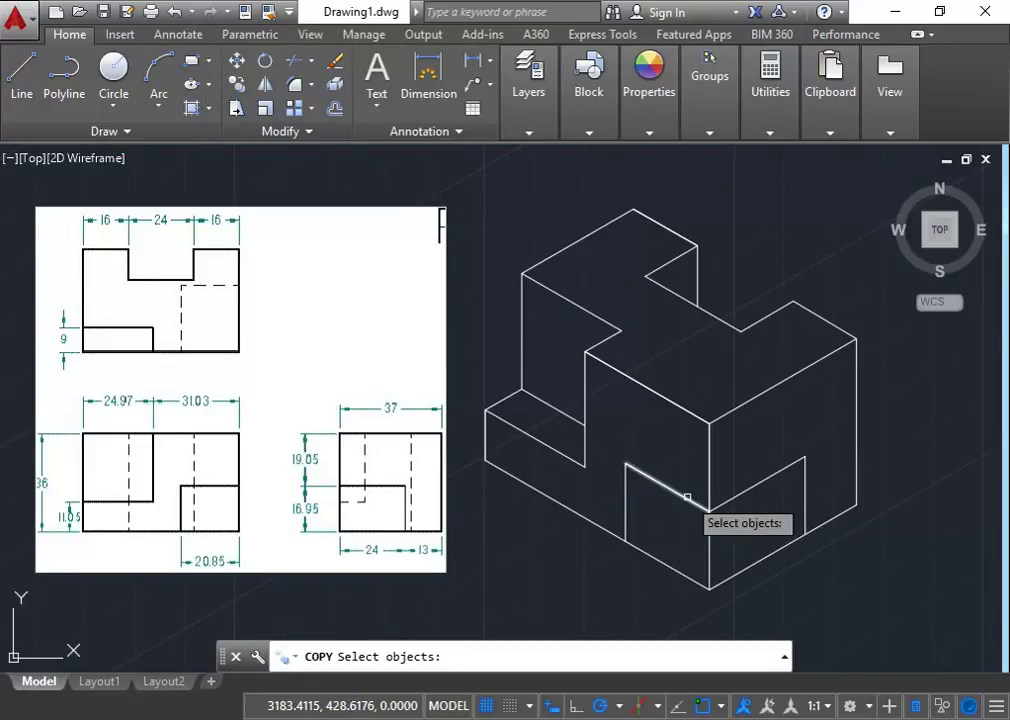
click(687, 497)
click(625, 508)
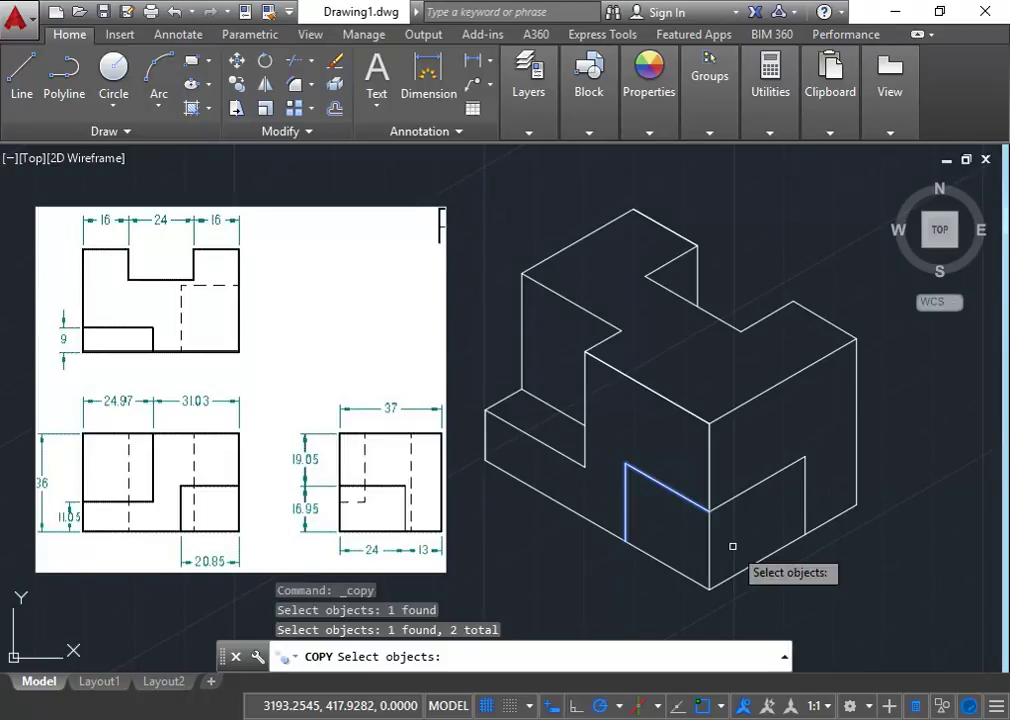
key(Return)
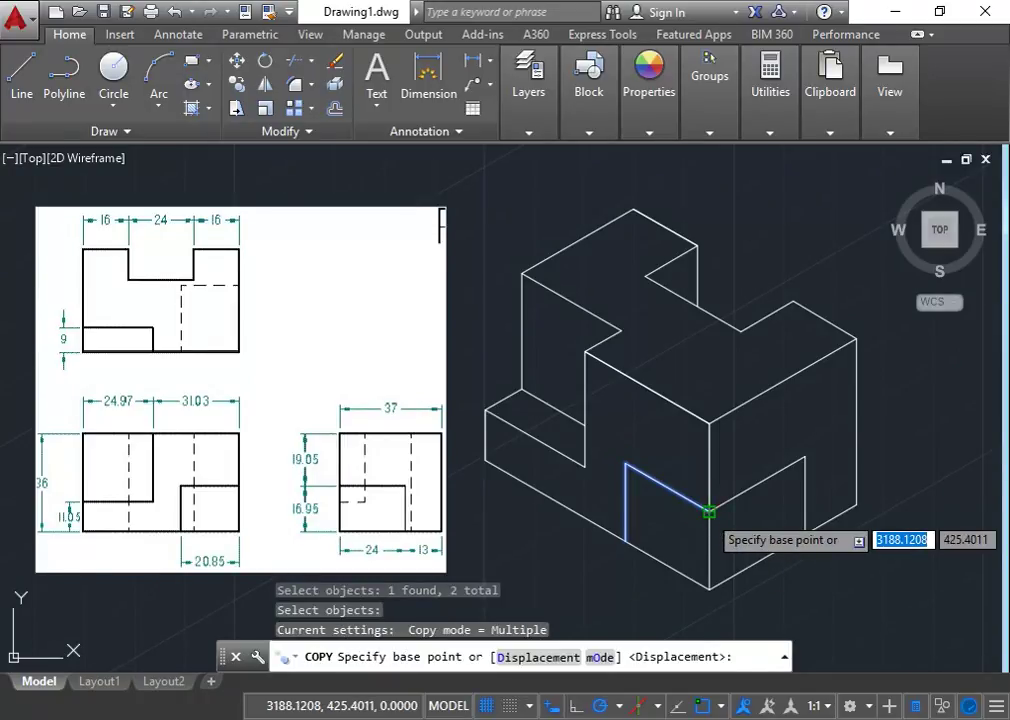
click(709, 512)
key(Escape)
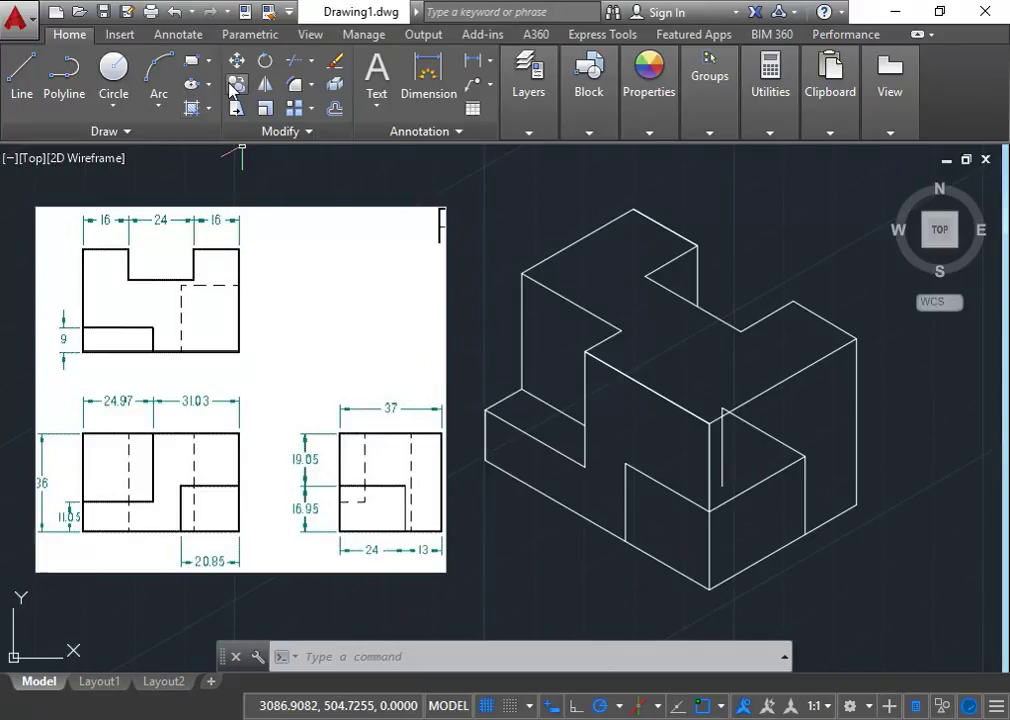
Join the copied edge's top corner to the cutout's upper-left corner with a line.
click(24, 95)
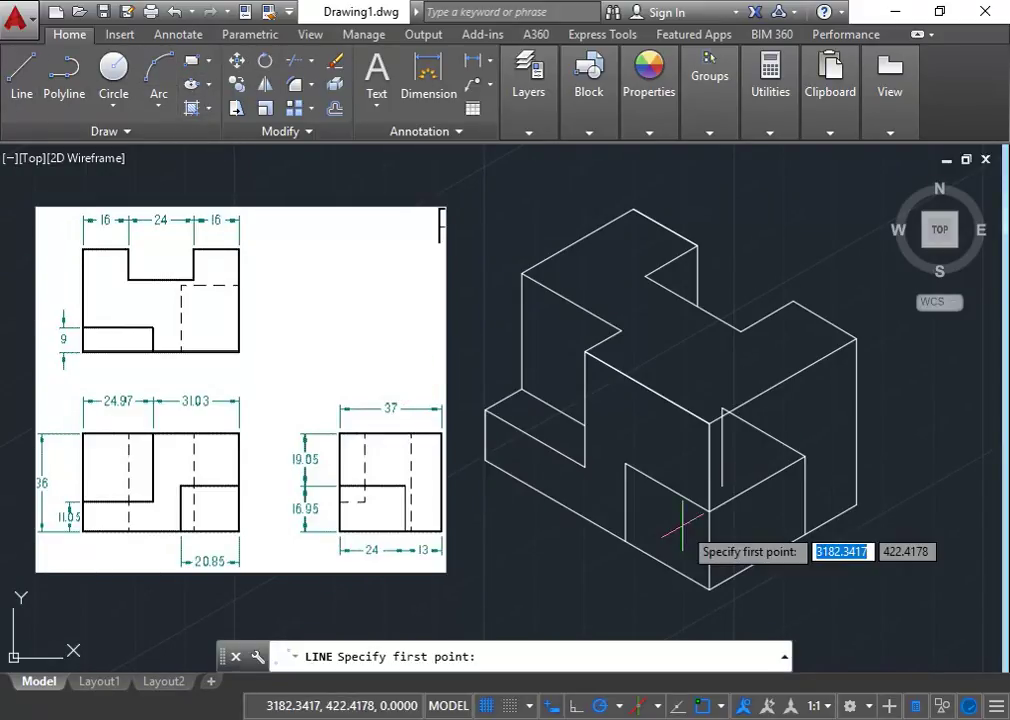
click(721, 409)
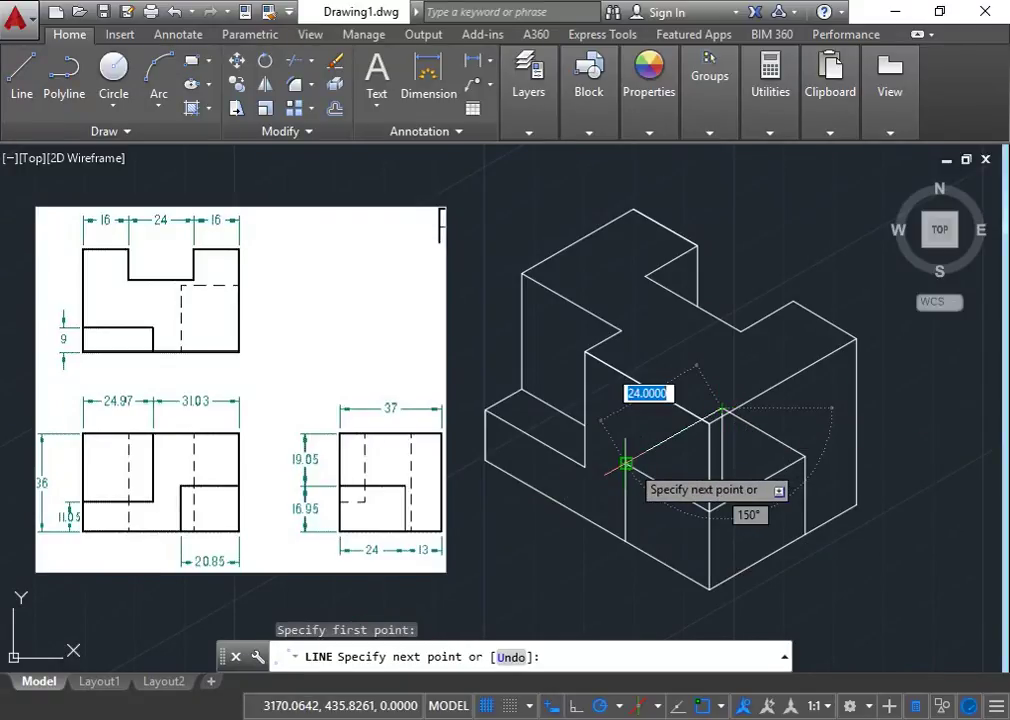
click(627, 465)
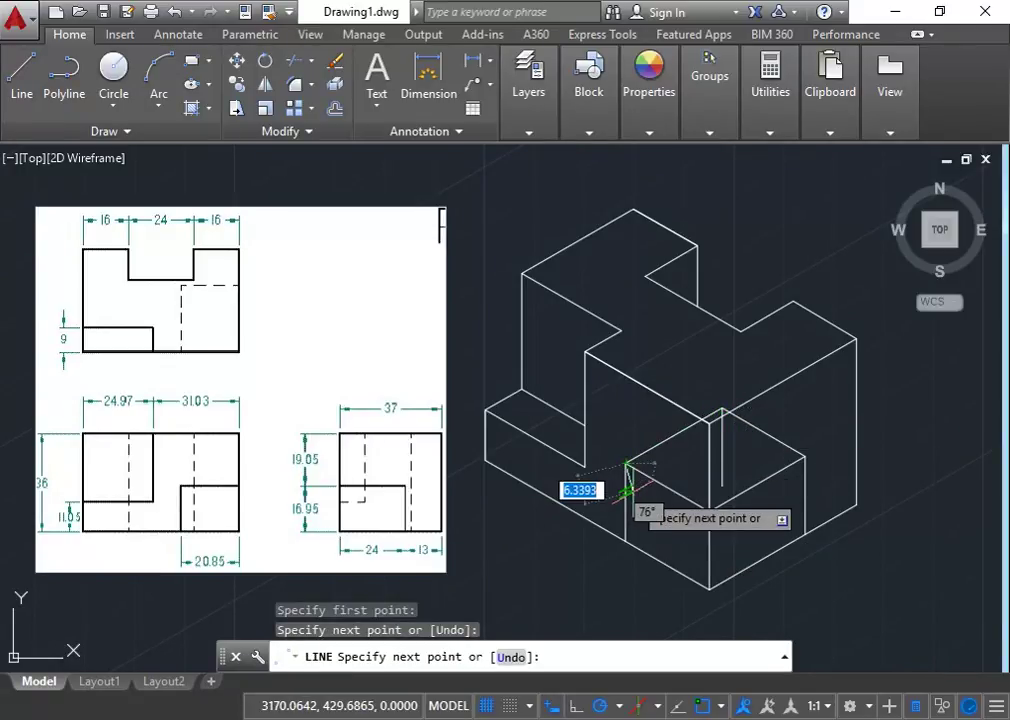
key(Escape)
Draw the cutout floor from its lower-left corner via the copied edge's bottom to the right corner.
right_click(593, 578)
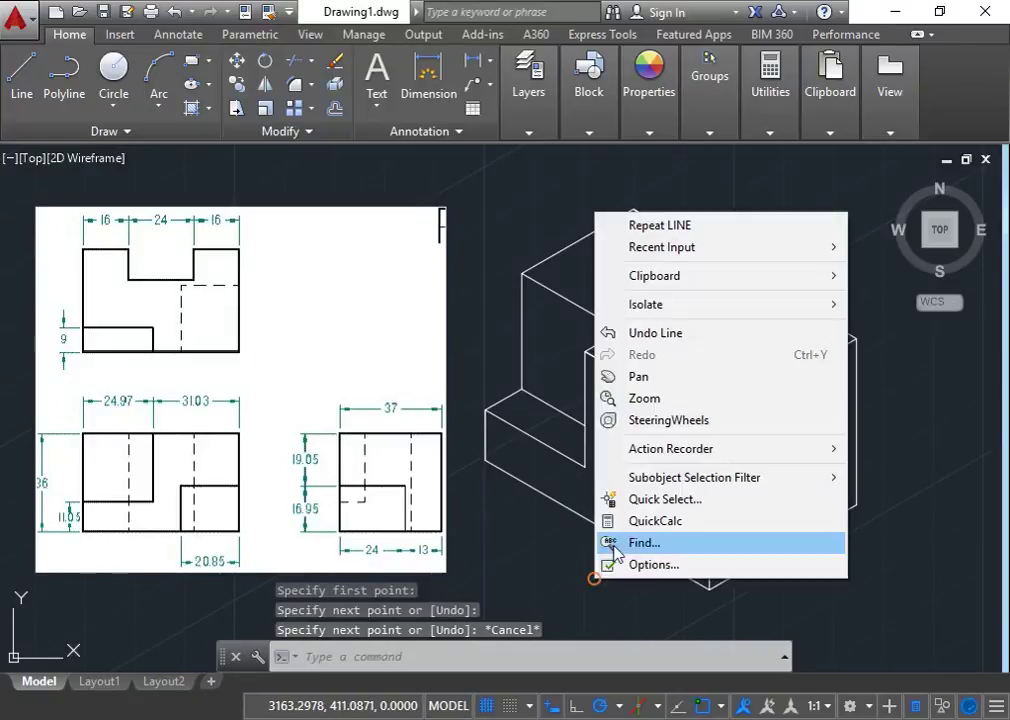
click(660, 226)
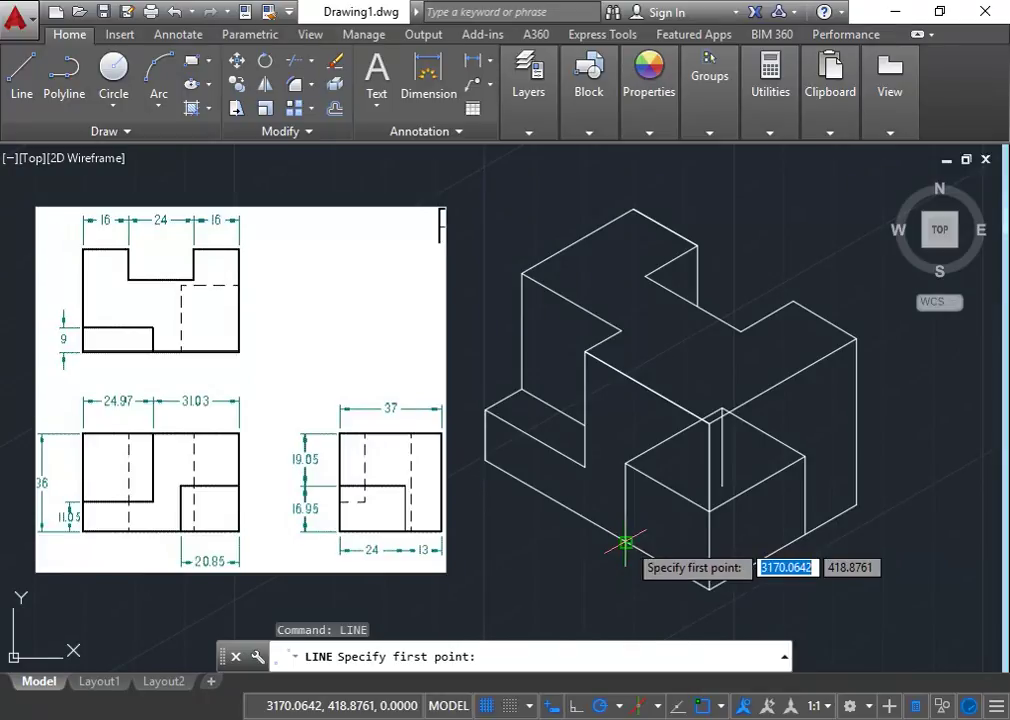
click(625, 543)
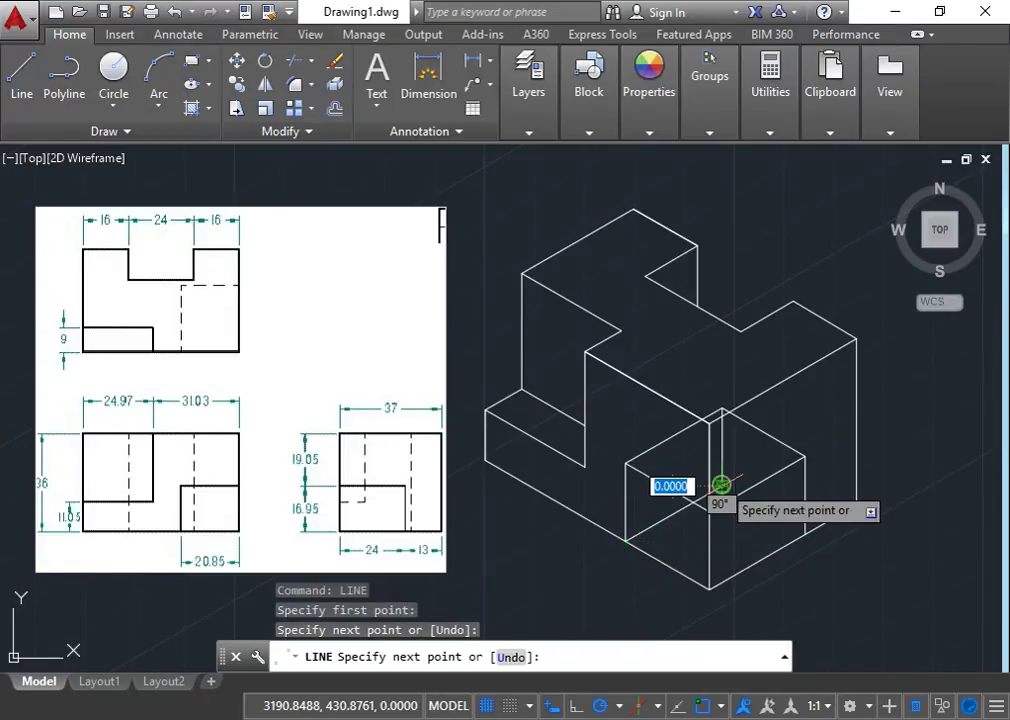
click(722, 487)
click(804, 535)
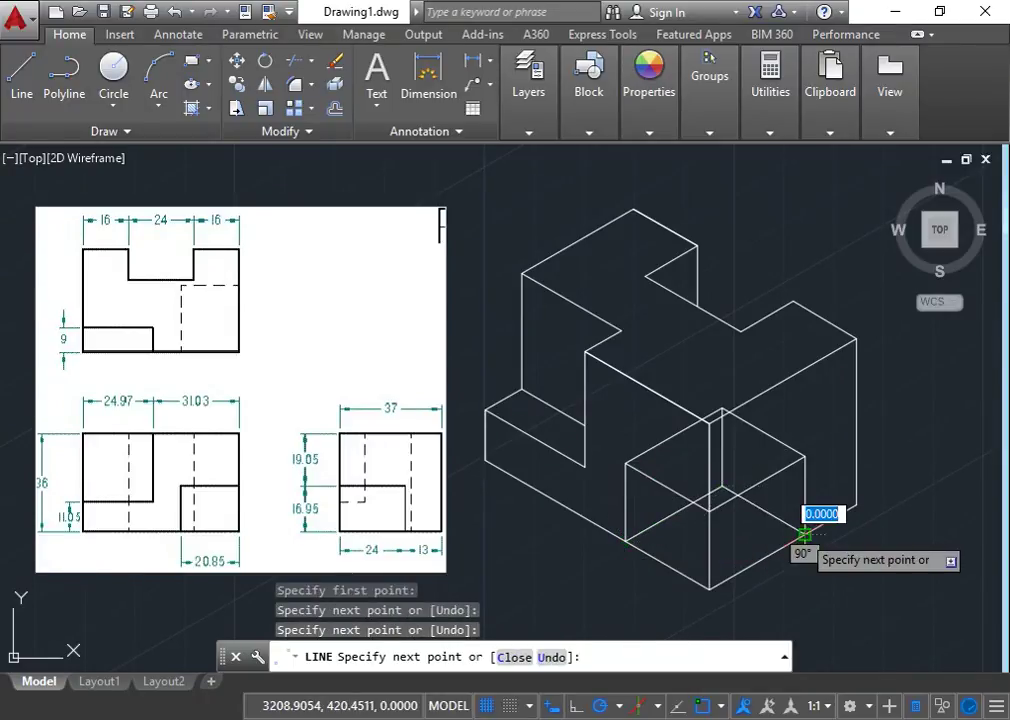
key(Escape)
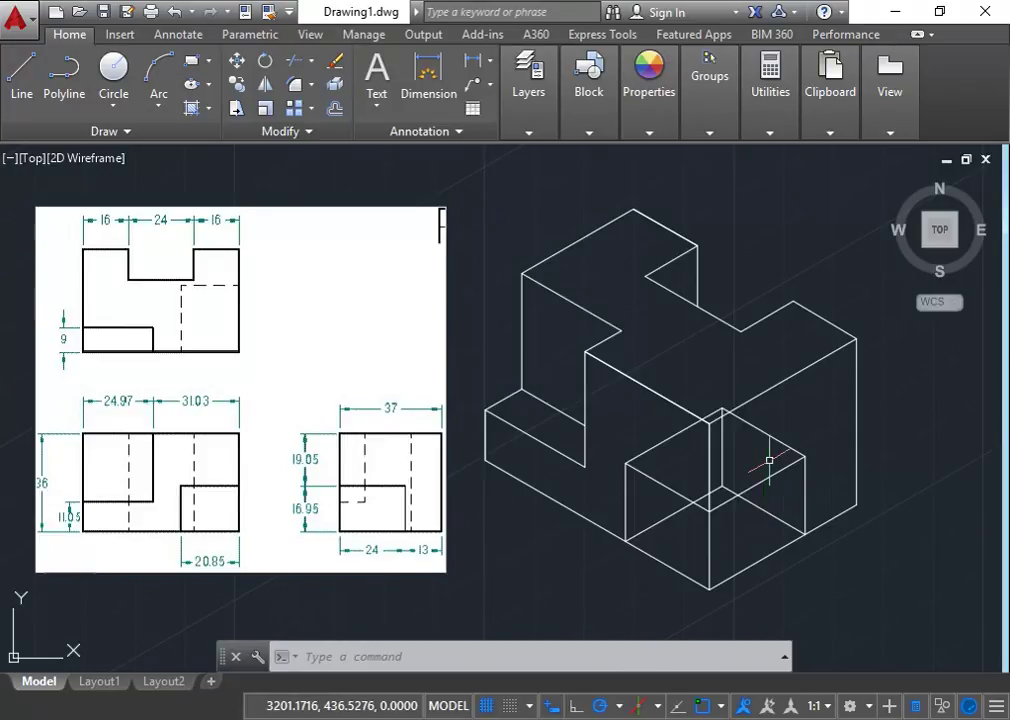
Trim the three edge segments inside the lower front cutout, including the hidden top edge.
click(295, 65)
key(Return)
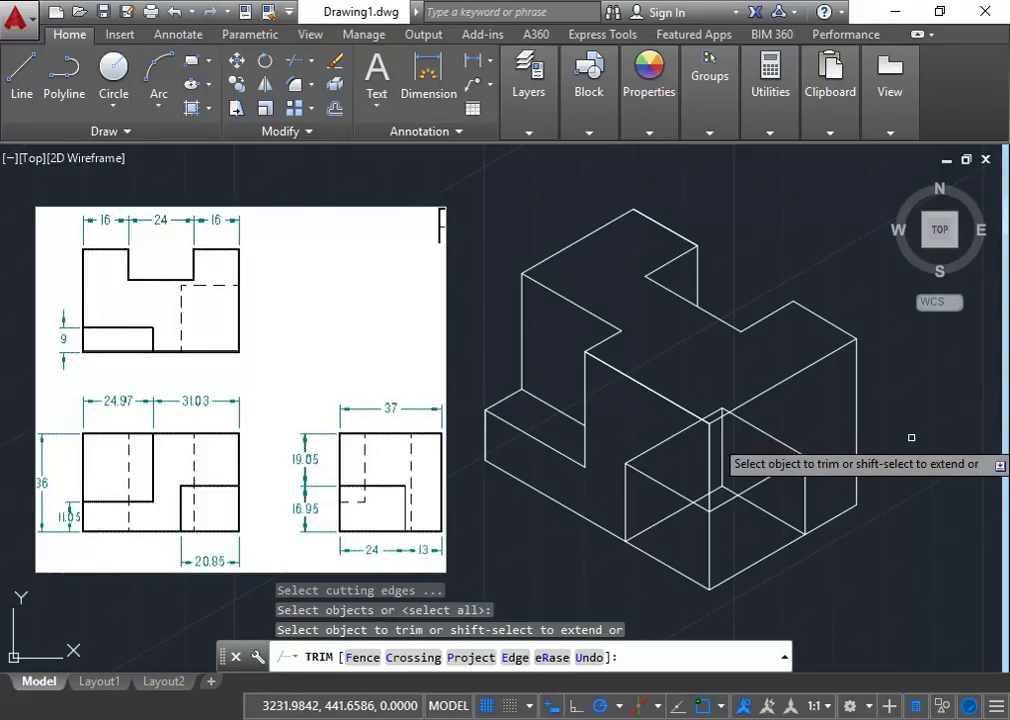
click(772, 550)
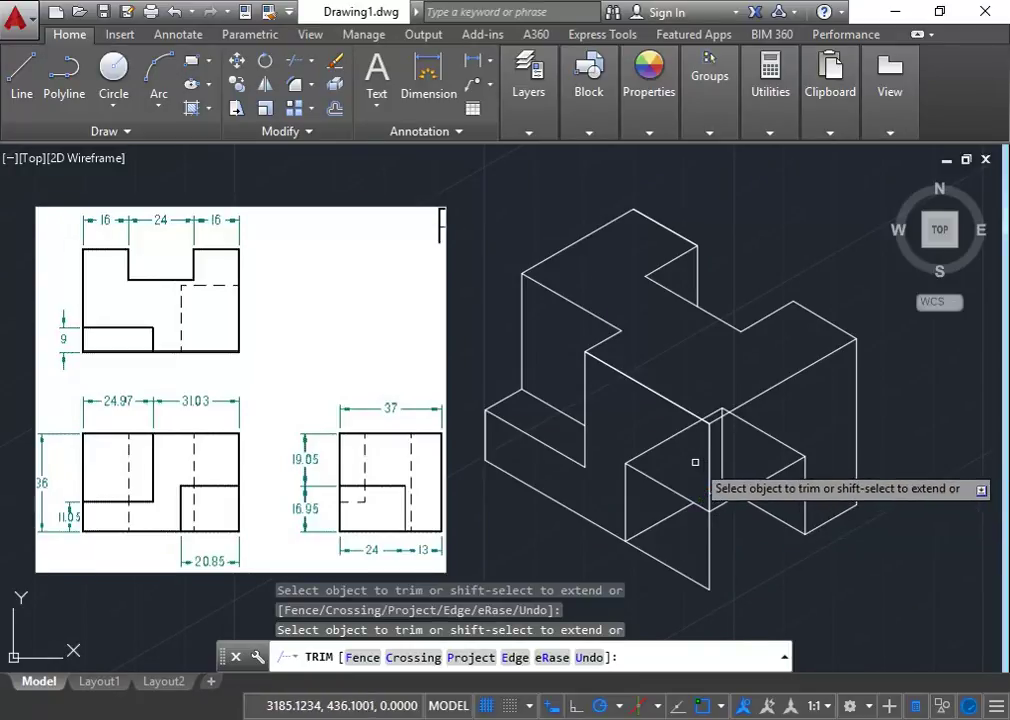
click(662, 440)
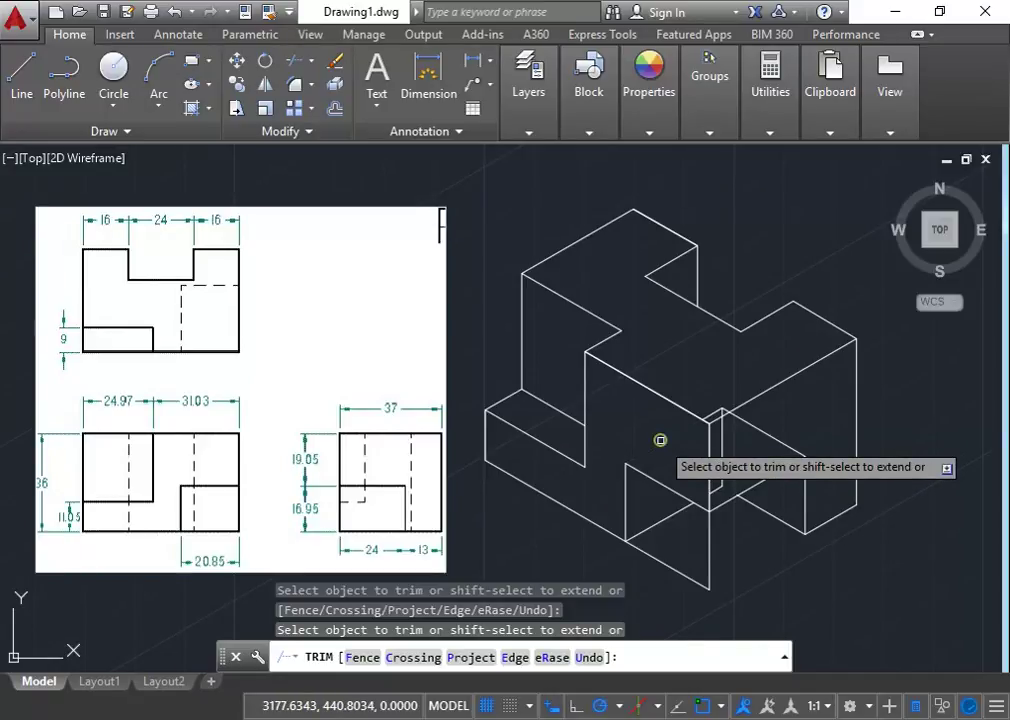
click(768, 438)
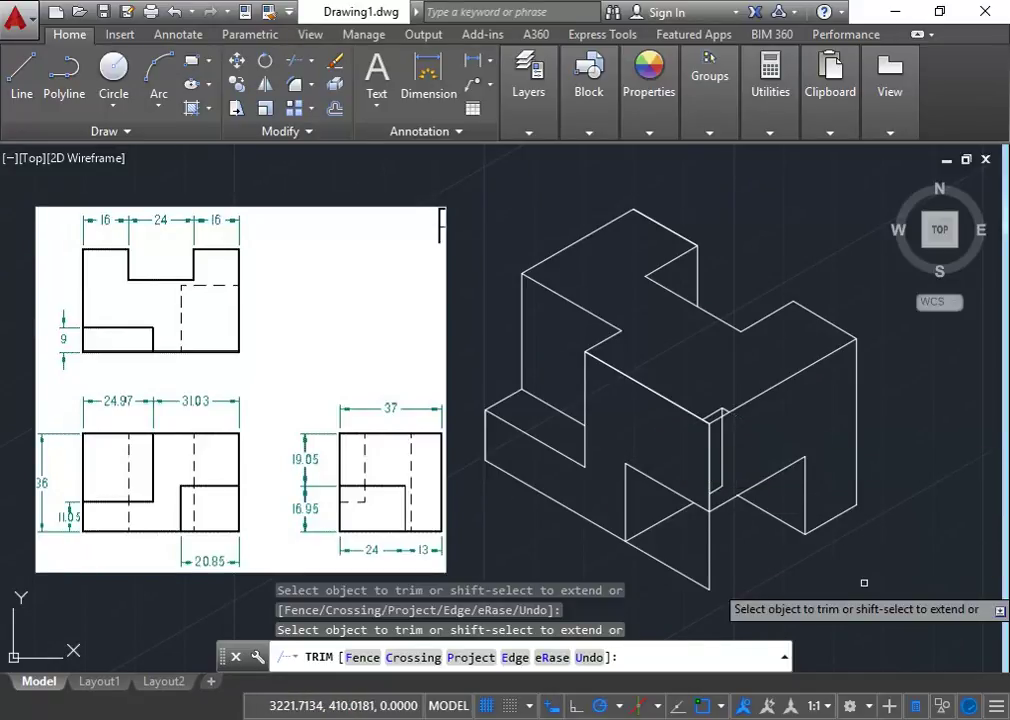
key(Escape)
scroll(859, 575, up, 2)
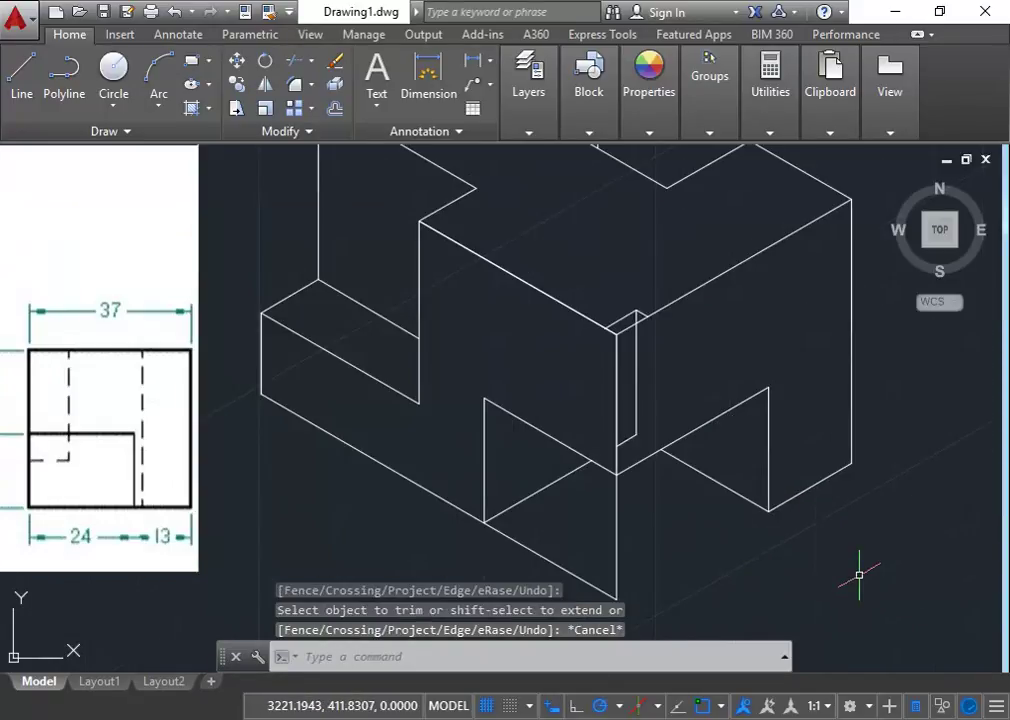
Erase the leftover vertical edge plus the upper, lower and right short edges at the cutout corner.
click(638, 415)
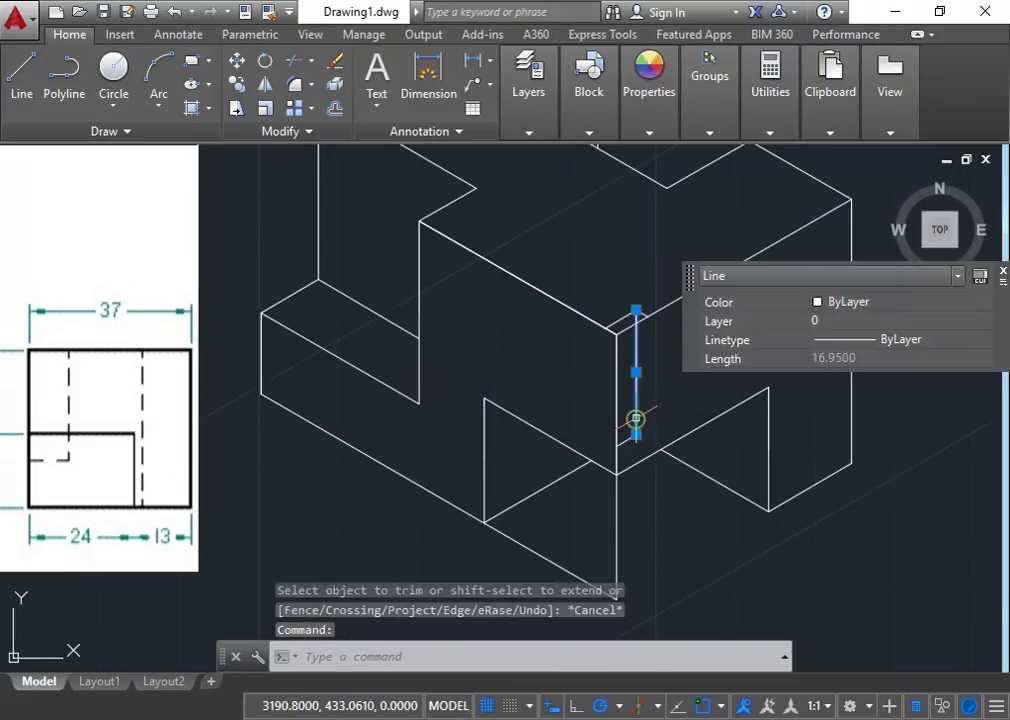
click(620, 318)
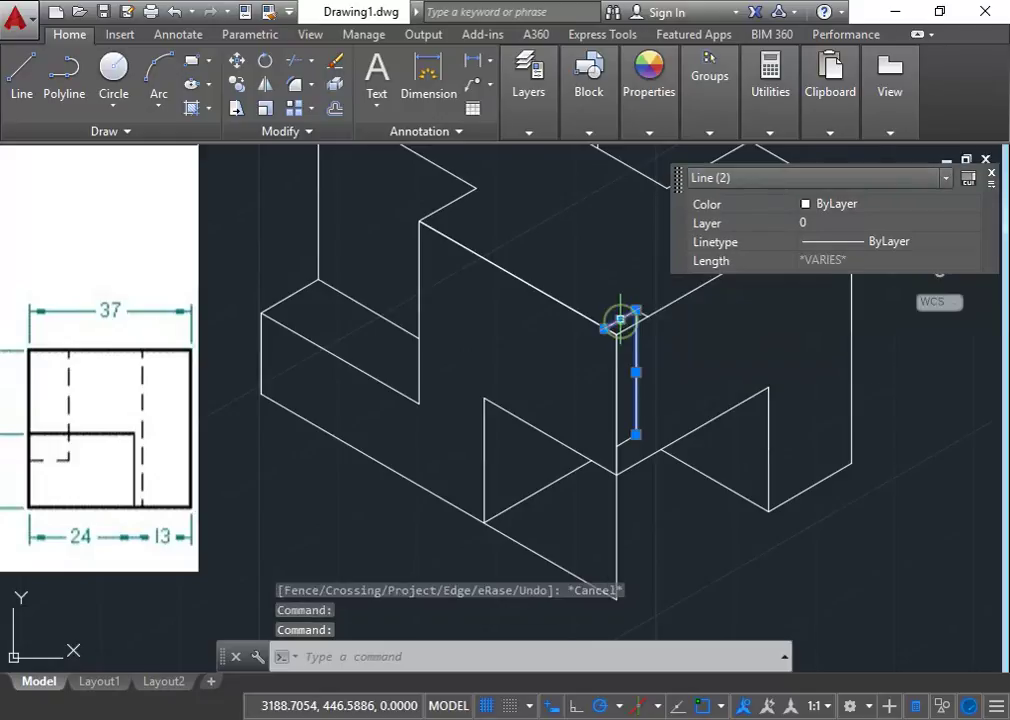
click(624, 441)
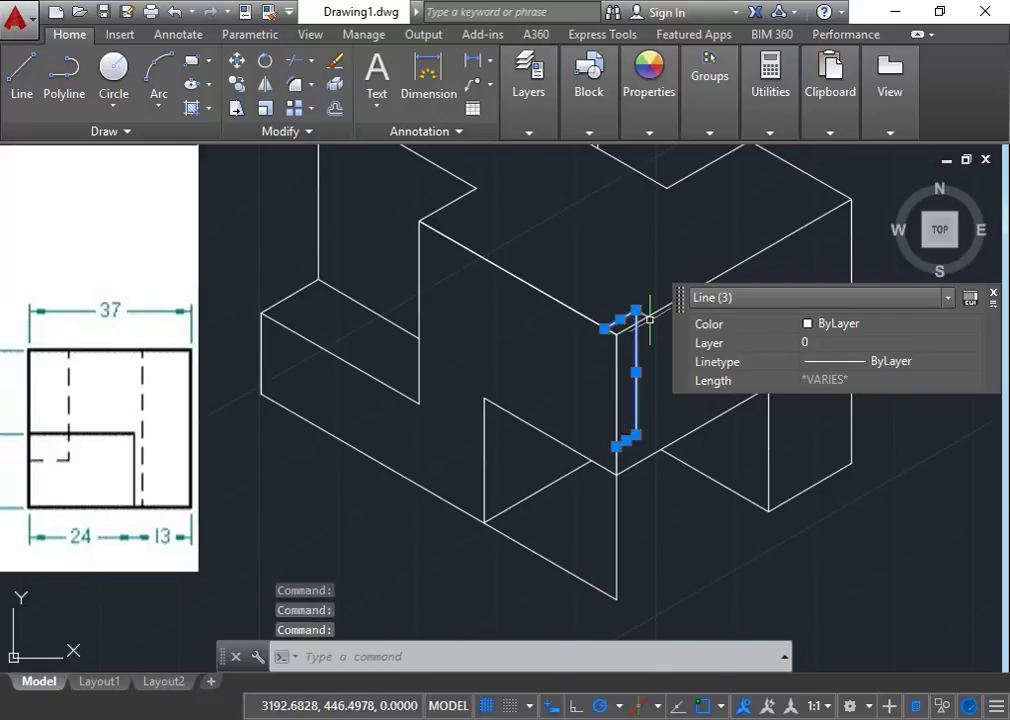
scroll(649, 319, up, 4)
click(625, 303)
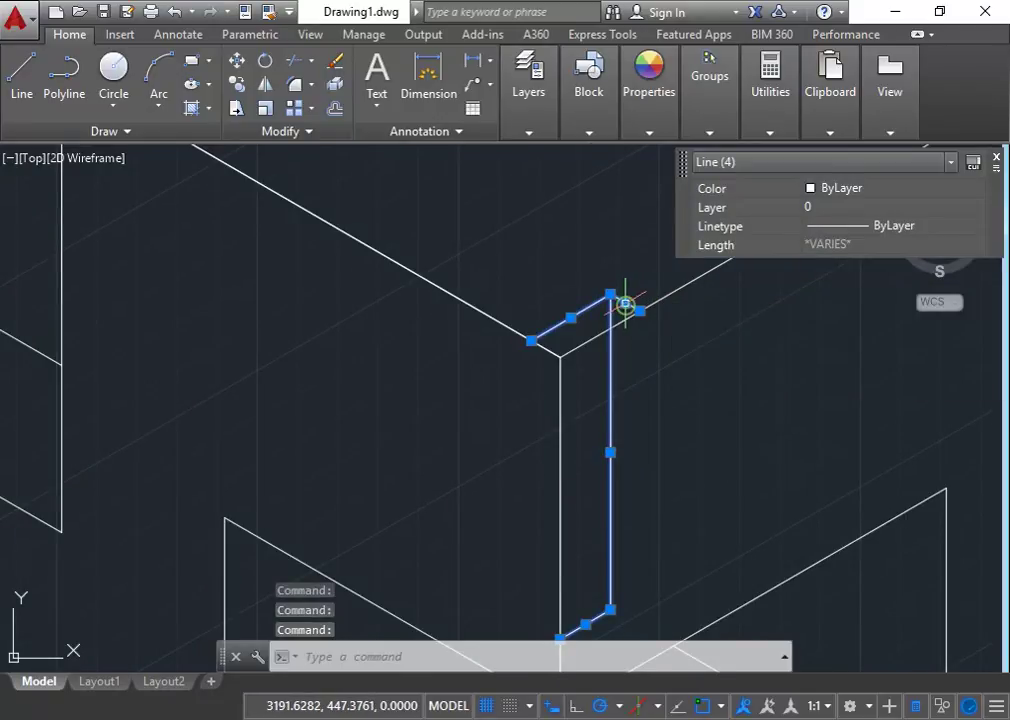
click(340, 68)
scroll(597, 316, down, 4)
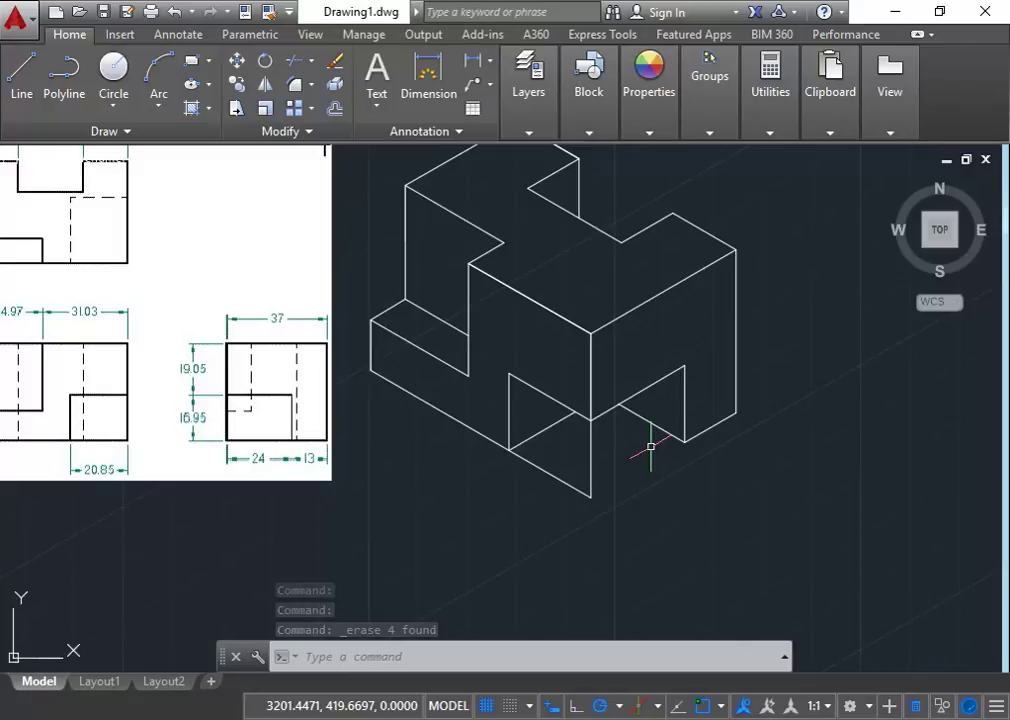
Trim the bottom edge and the dangling vertical corner edge below the front cutout.
click(293, 63)
right_click(655, 384)
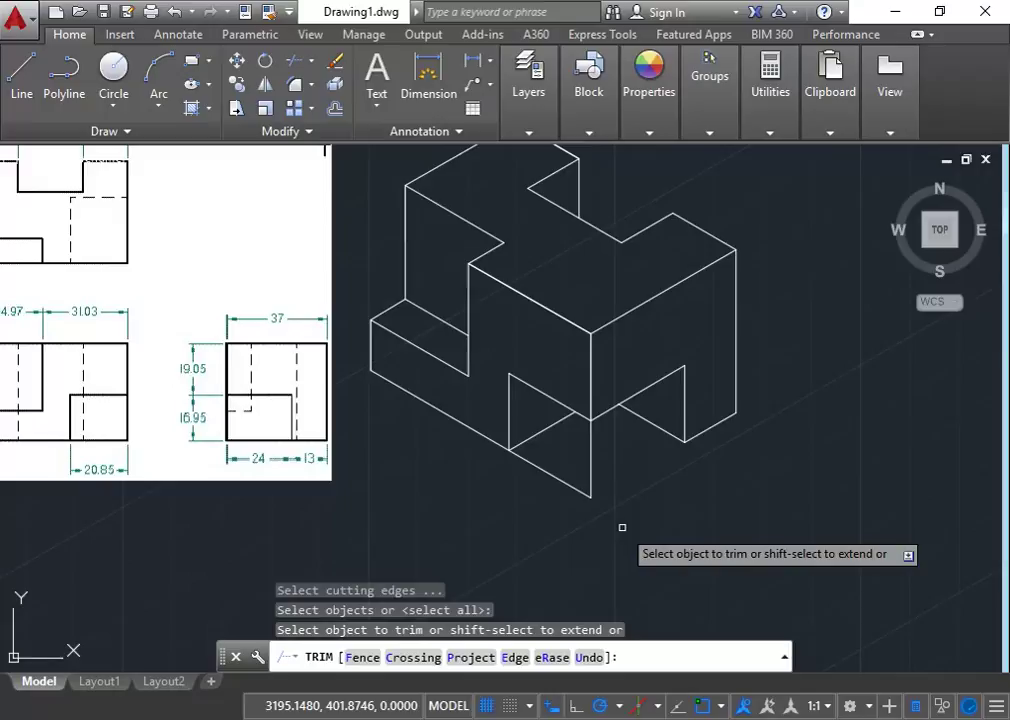
click(552, 479)
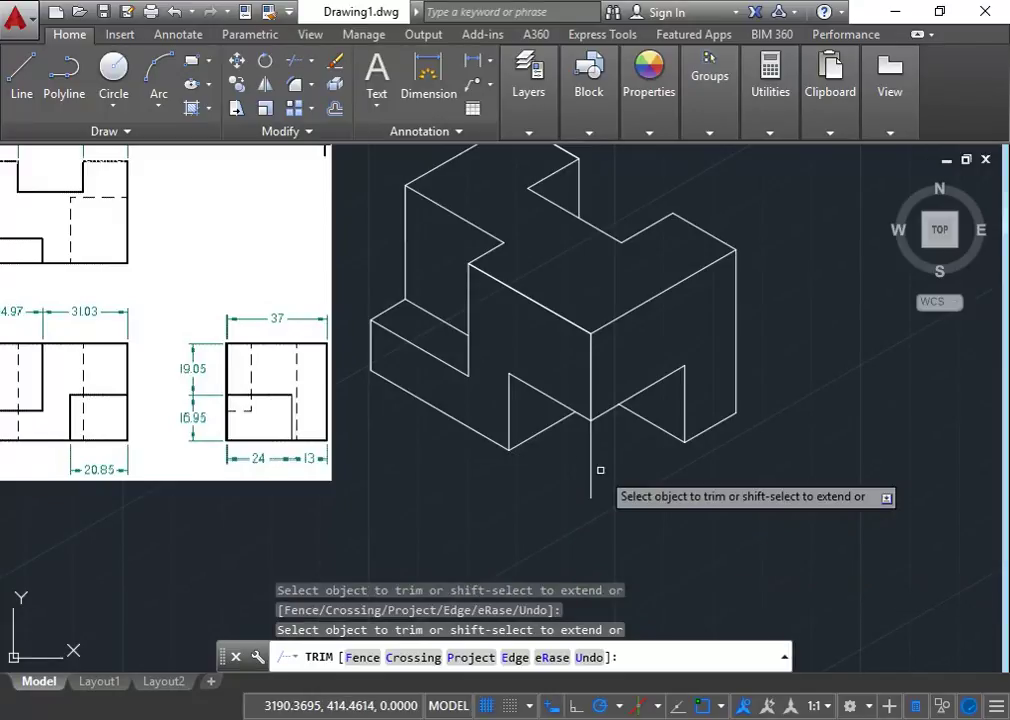
click(589, 461)
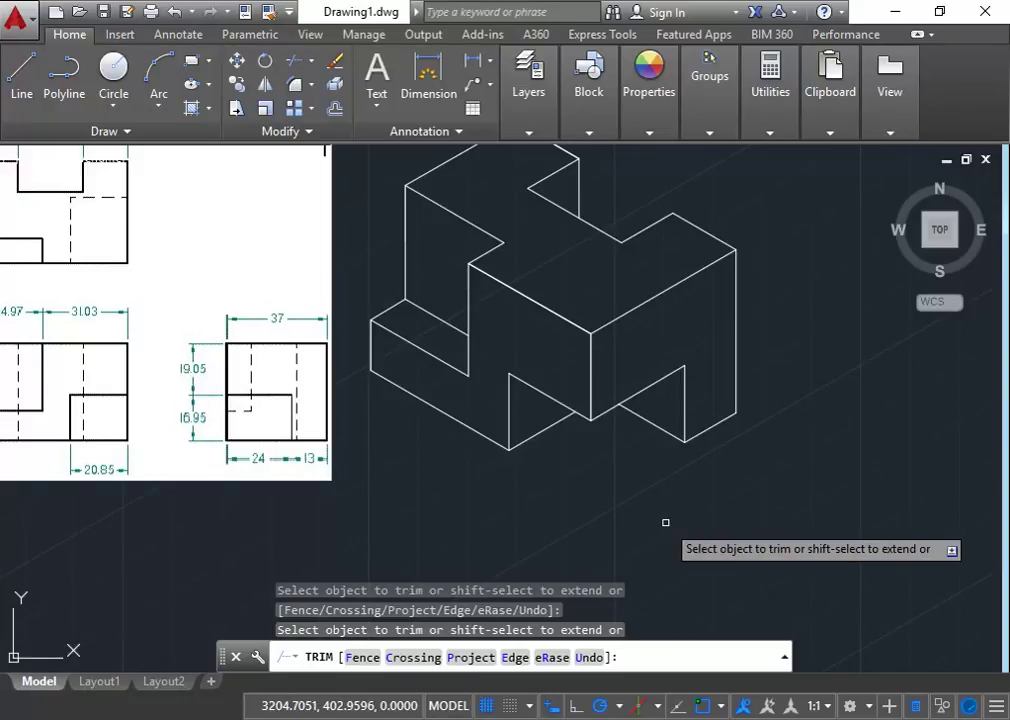
key(Escape)
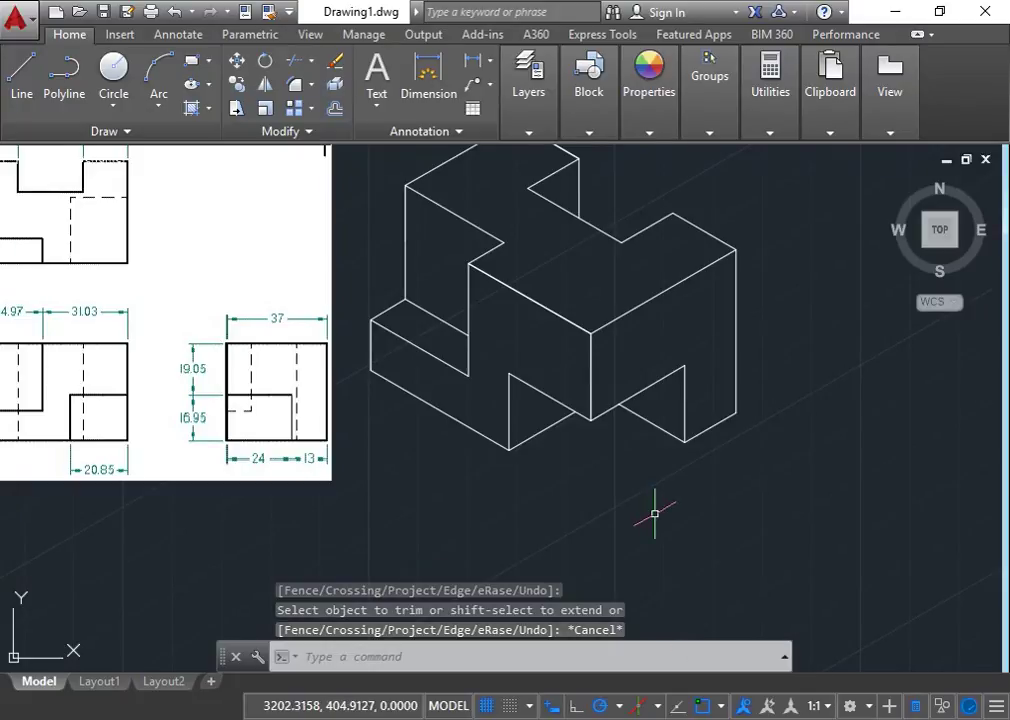
scroll(654, 515, down, 2)
middle_drag(654, 515, 755, 533)
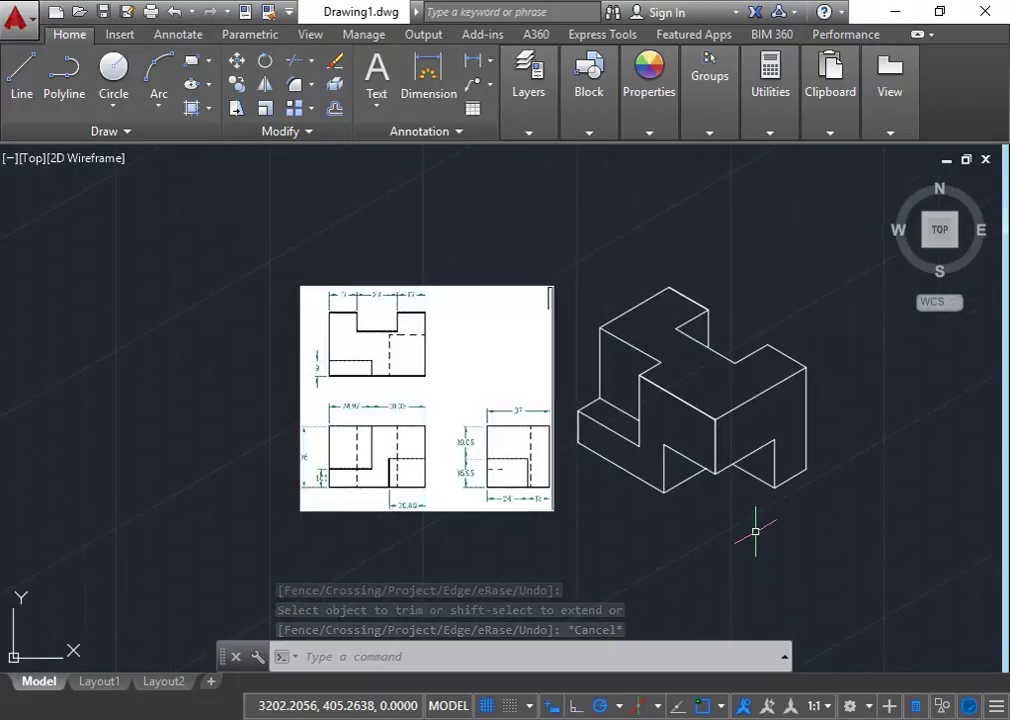
scroll(676, 514, up, 2)
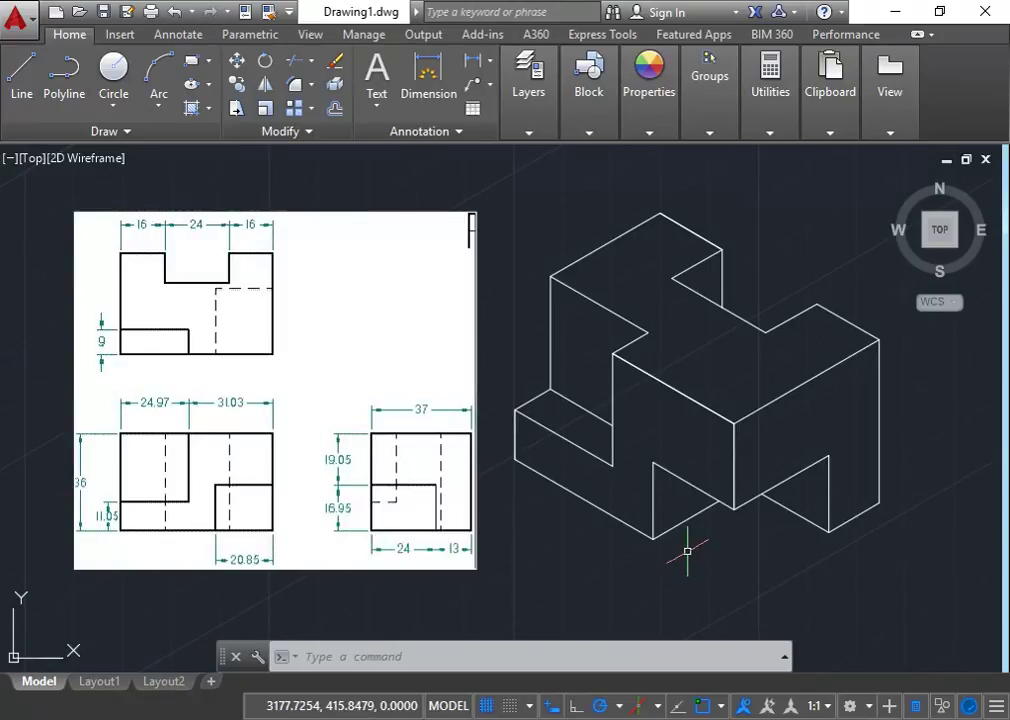